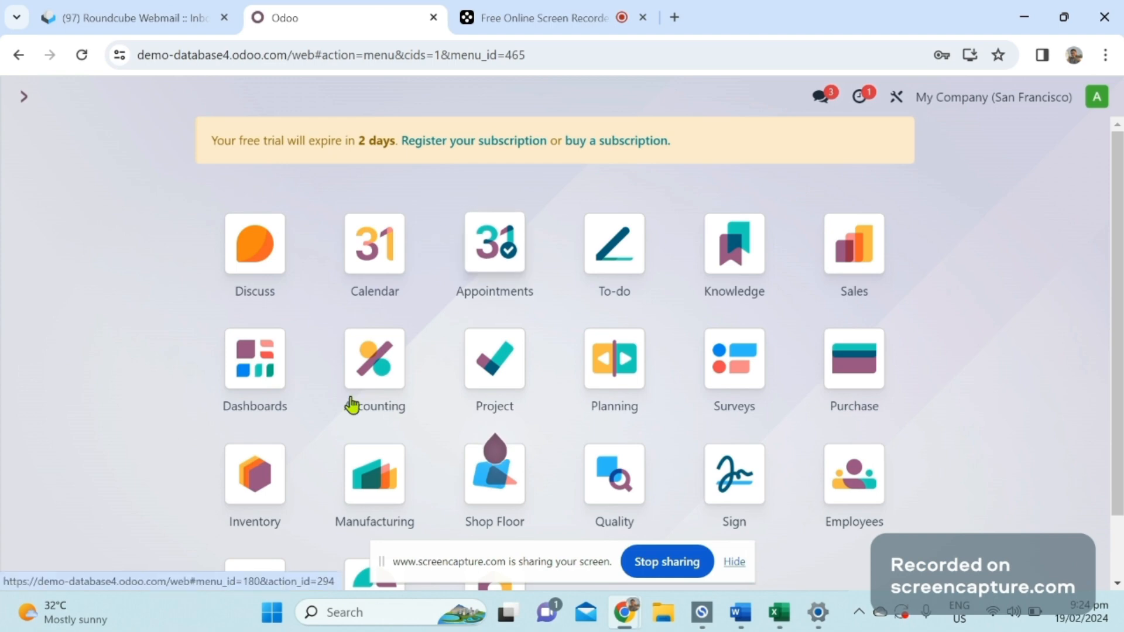
Open the Manufacturing app's list of manufacturing orders and start a new order.
{"action": "left_click", "coordinate": [386, 518]}
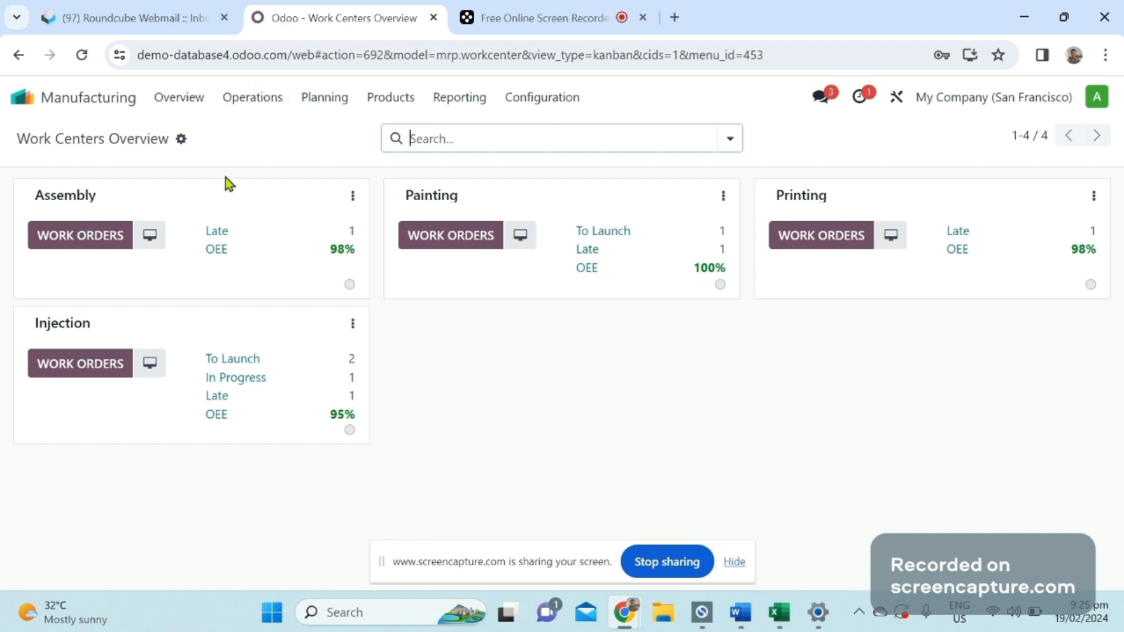
{"action": "left_click", "coordinate": [258, 101]}
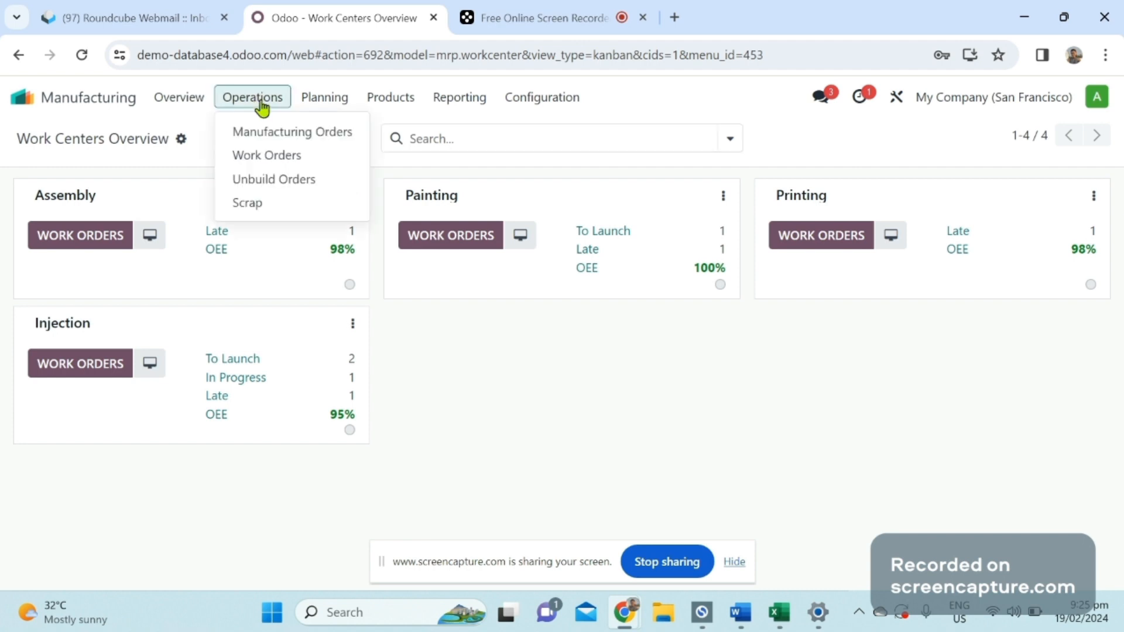
{"action": "left_click", "coordinate": [262, 135]}
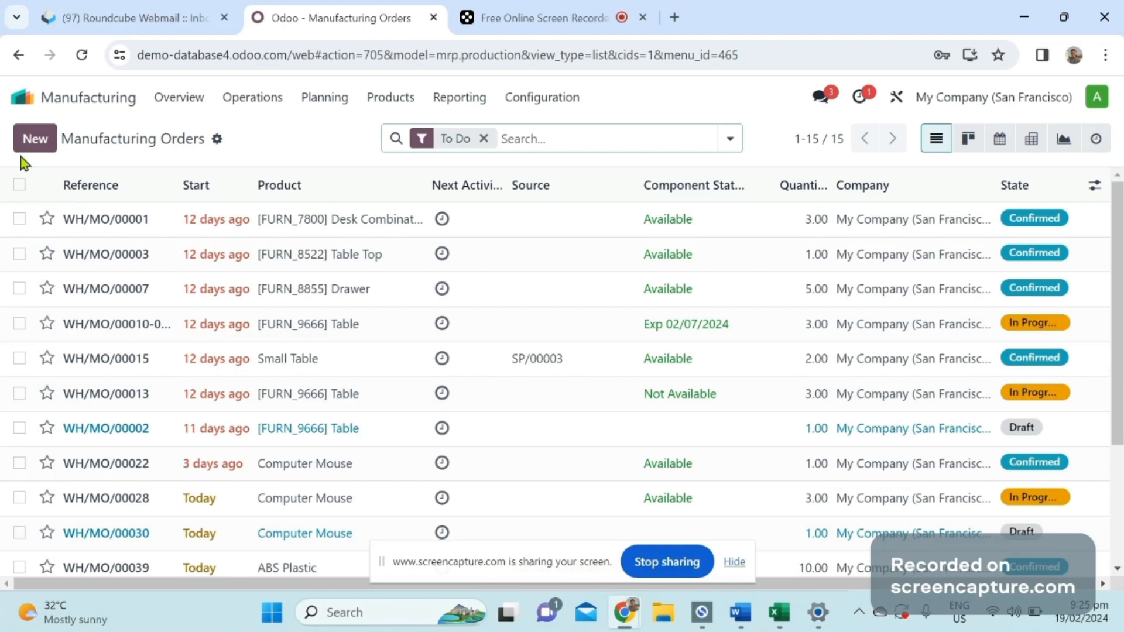
{"action": "left_click", "coordinate": [44, 142]}
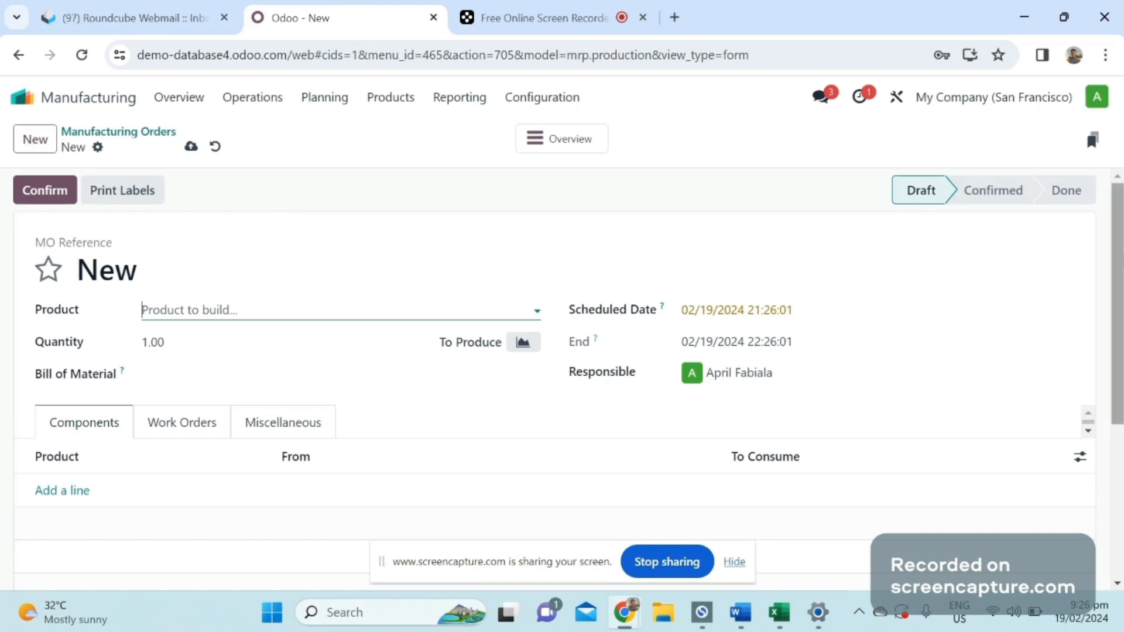
Set Computer Mouse as the product to build on the new manufacturing order.
{"action": "scroll", "coordinate": [554, 375], "scroll_direction": "down", "scroll_amount": 1}
{"action": "scroll", "coordinate": [179, 271], "scroll_direction": "up", "scroll_amount": 1}
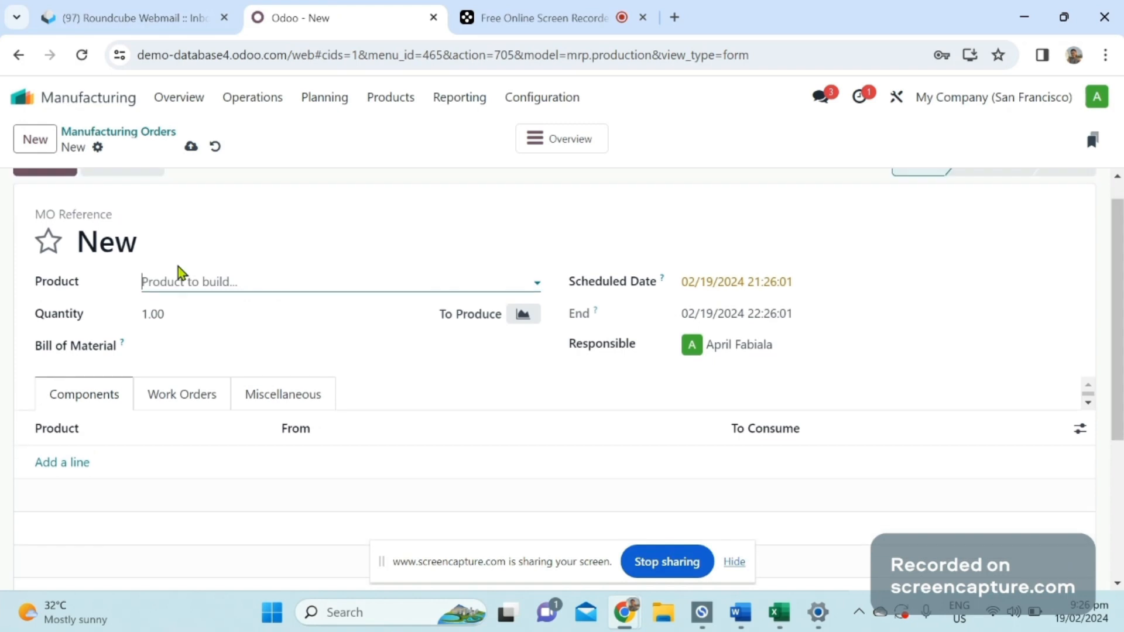
{"action": "left_click", "coordinate": [184, 284]}
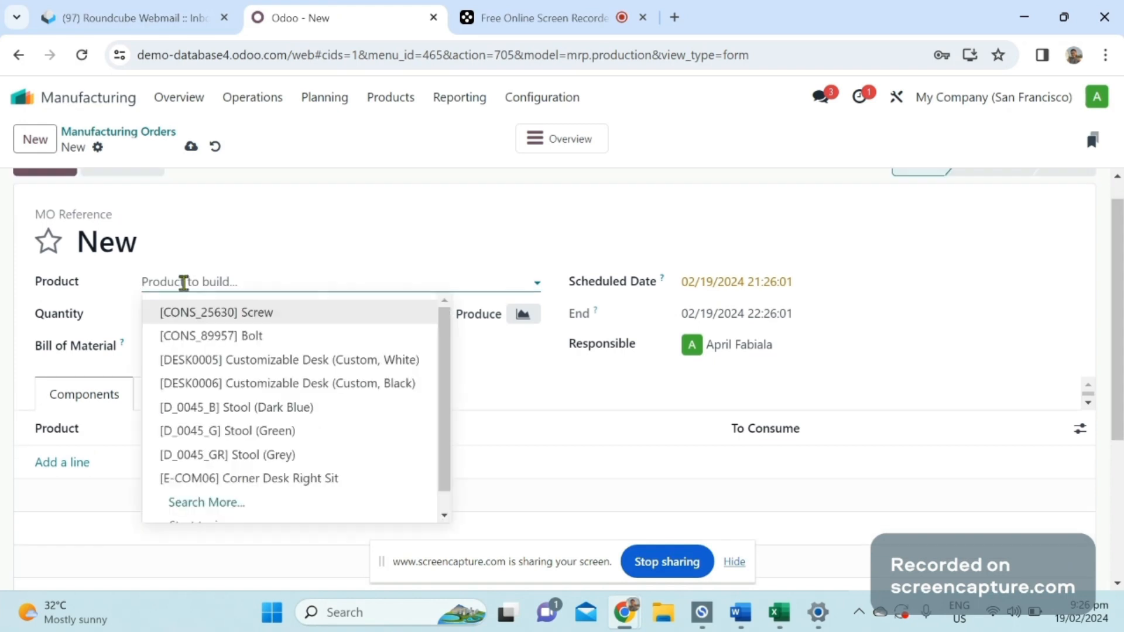
{"action": "type", "text": "cust"}
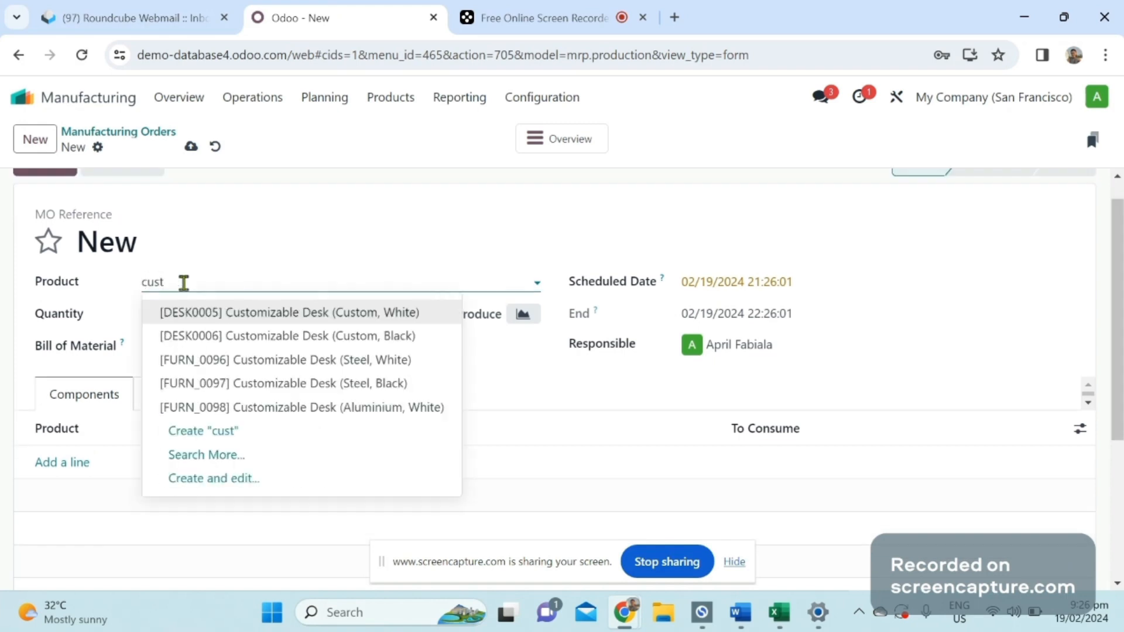
{"action": "key", "text": "BackSpace"}
{"action": "key", "text": "BackSpace"}
{"action": "key", "text": "BackSpace"}
{"action": "type", "text": "omp"}
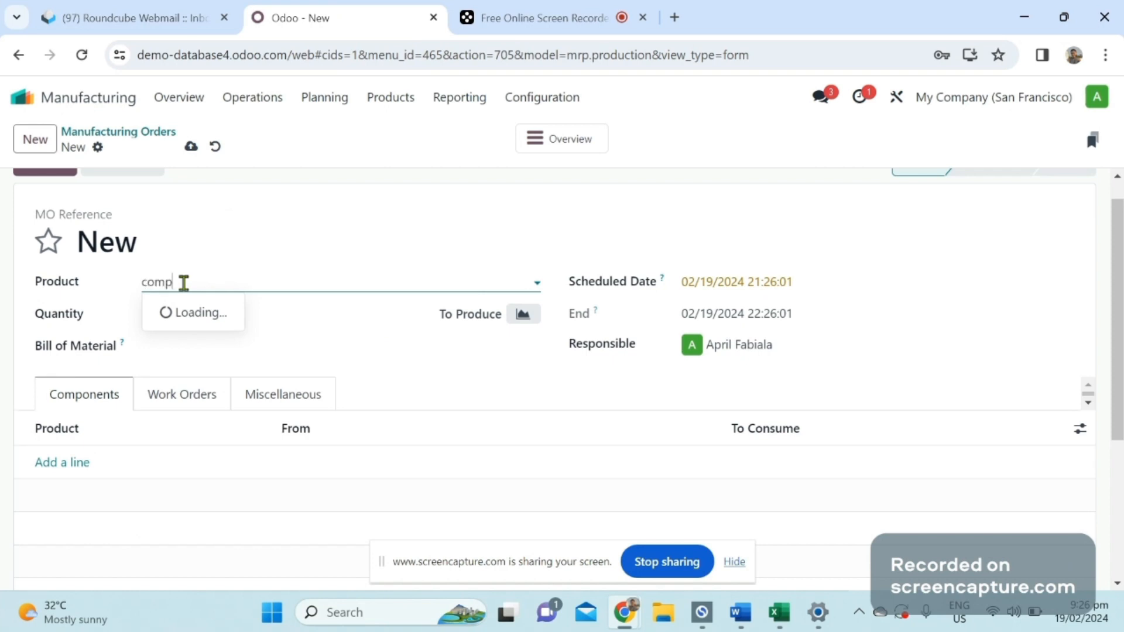
{"action": "left_click", "coordinate": [225, 318]}
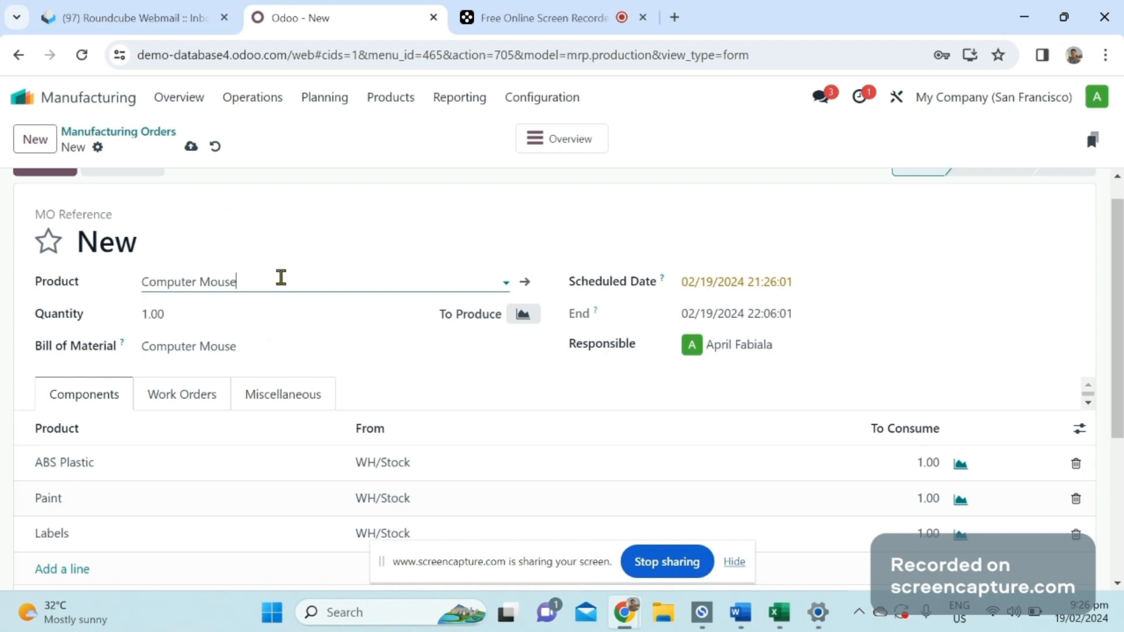
Set the manufacturing order's quantity to produce to 10.
{"action": "scroll", "coordinate": [986, 247], "scroll_direction": "down", "scroll_amount": 1}
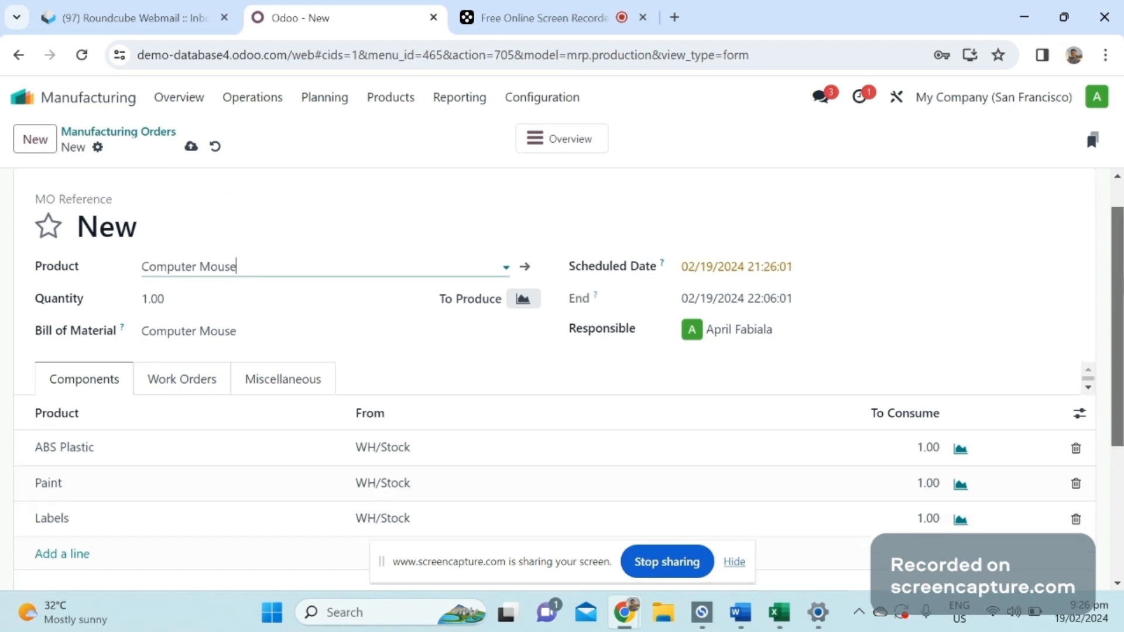
{"action": "scroll", "coordinate": [31, 375], "scroll_direction": "down", "scroll_amount": 1}
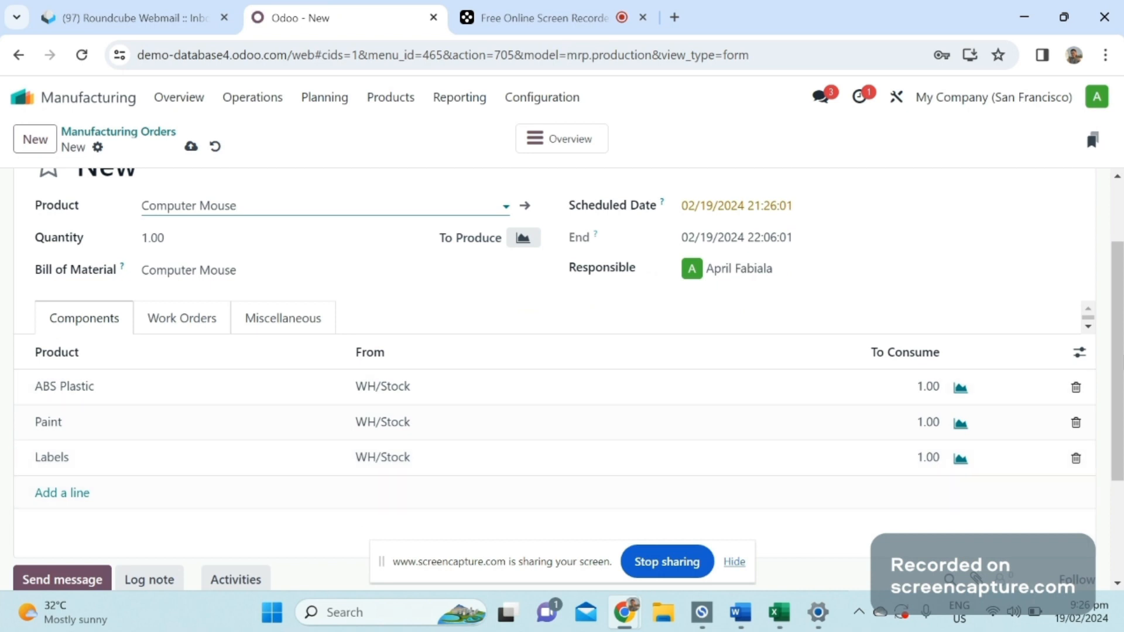
{"action": "scroll", "coordinate": [1122, 303], "scroll_direction": "up", "scroll_amount": 2}
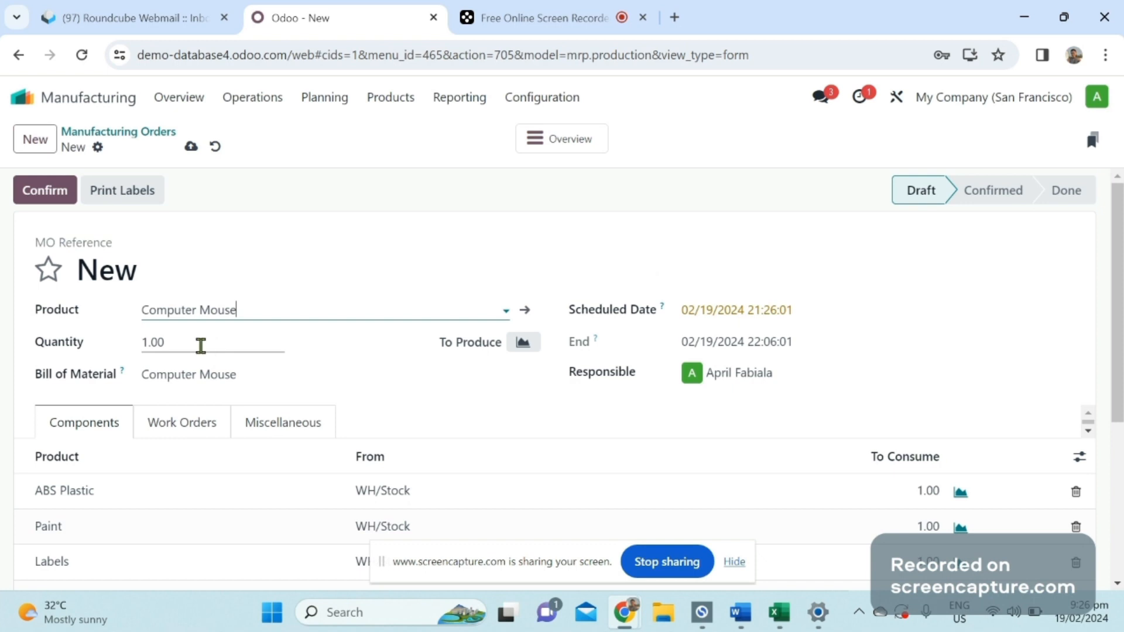
{"action": "left_click_drag", "start_coordinate": [201, 346], "coordinate": [141, 360]}
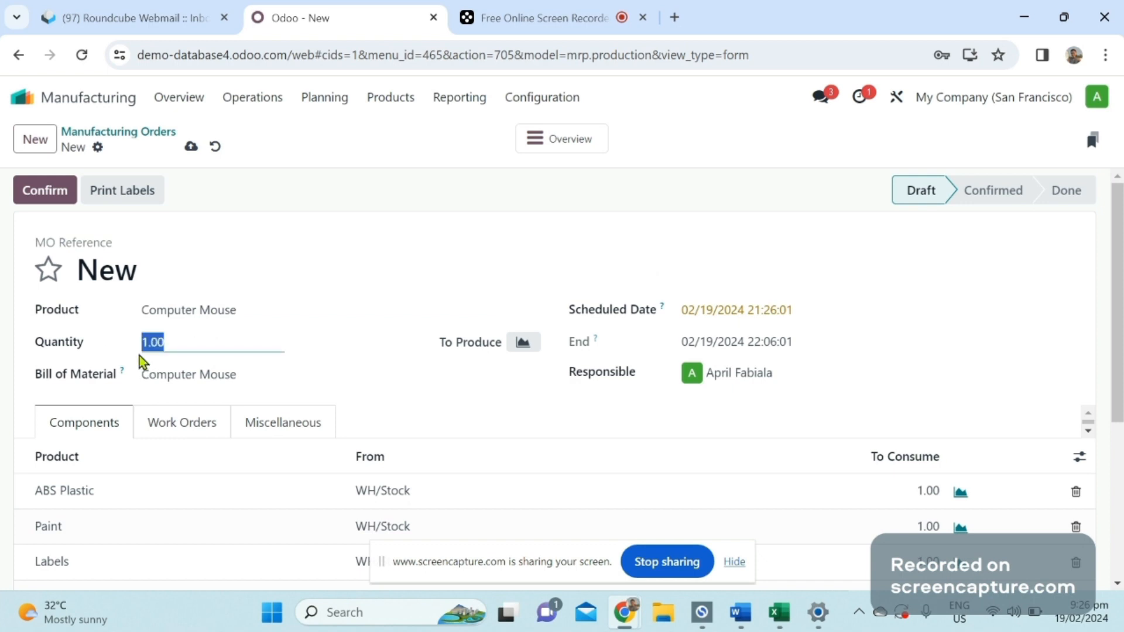
{"action": "type", "text": "10"}
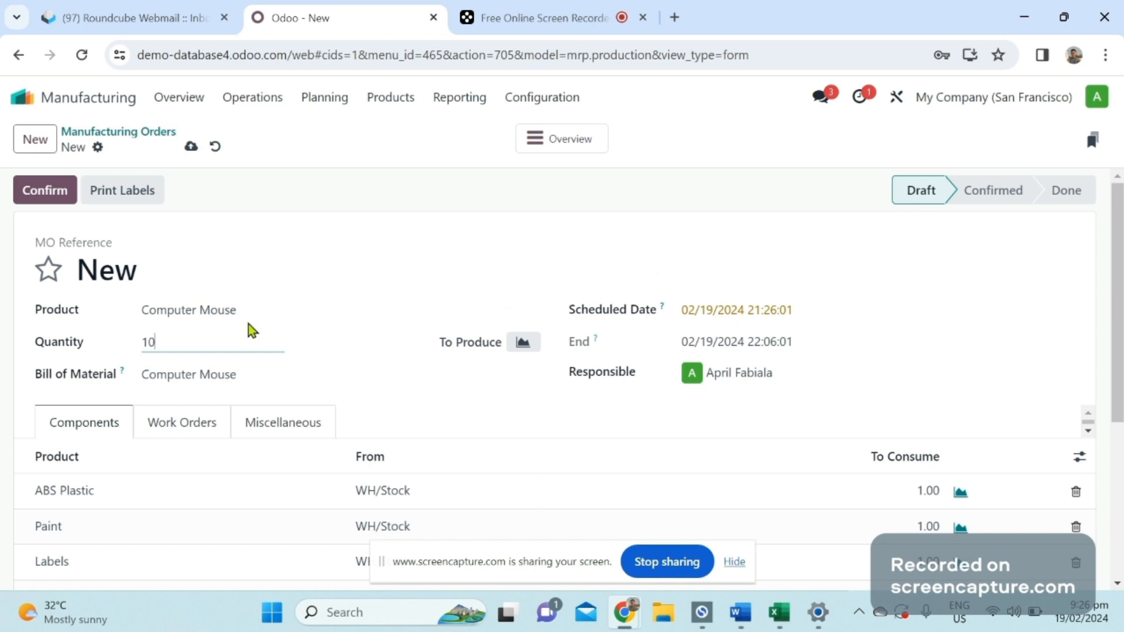
{"action": "left_click", "coordinate": [412, 414]}
Check the draft order's components and work orders, and confirm the manufacturing order.
{"action": "scroll", "coordinate": [1104, 398], "scroll_direction": "down", "scroll_amount": 2}
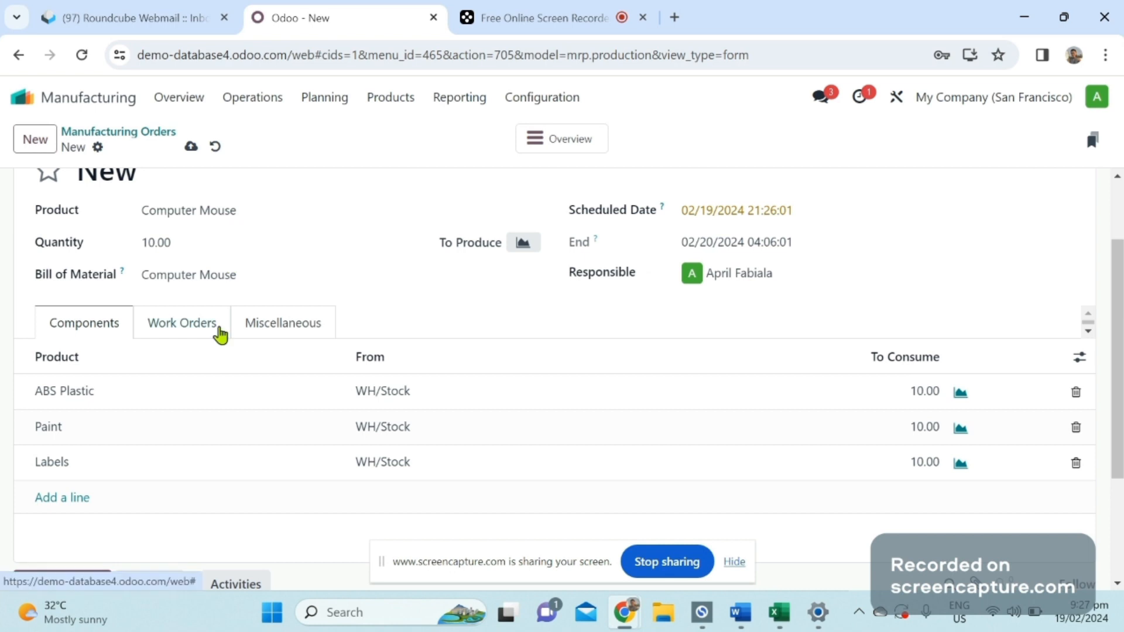
{"action": "left_click", "coordinate": [203, 331]}
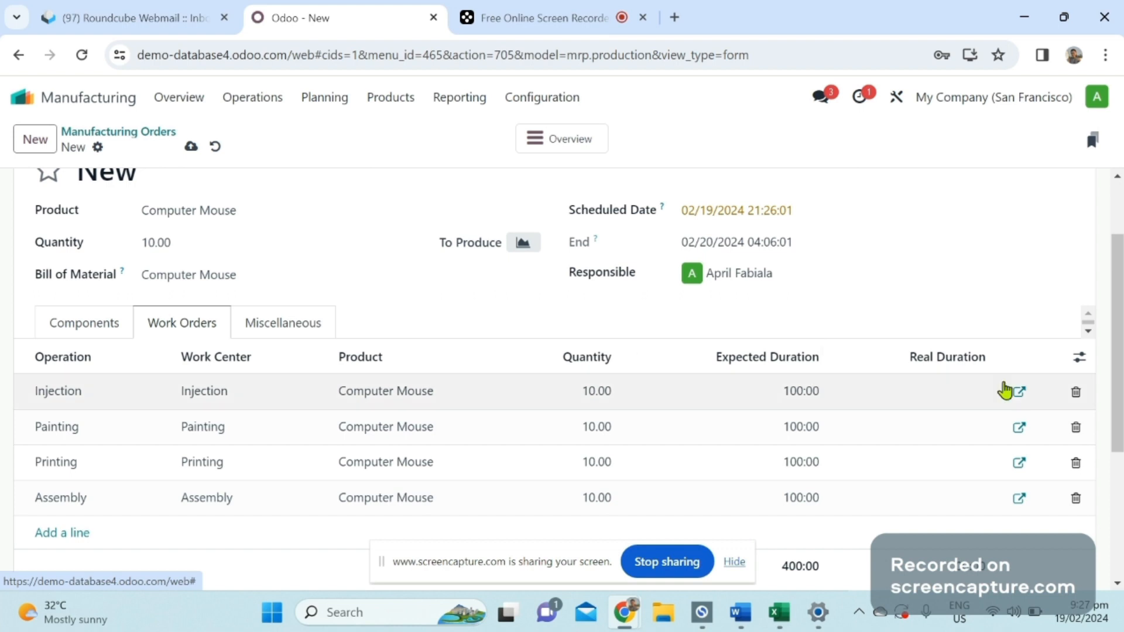
{"action": "left_click_drag", "start_coordinate": [1121, 274], "coordinate": [1123, 216]}
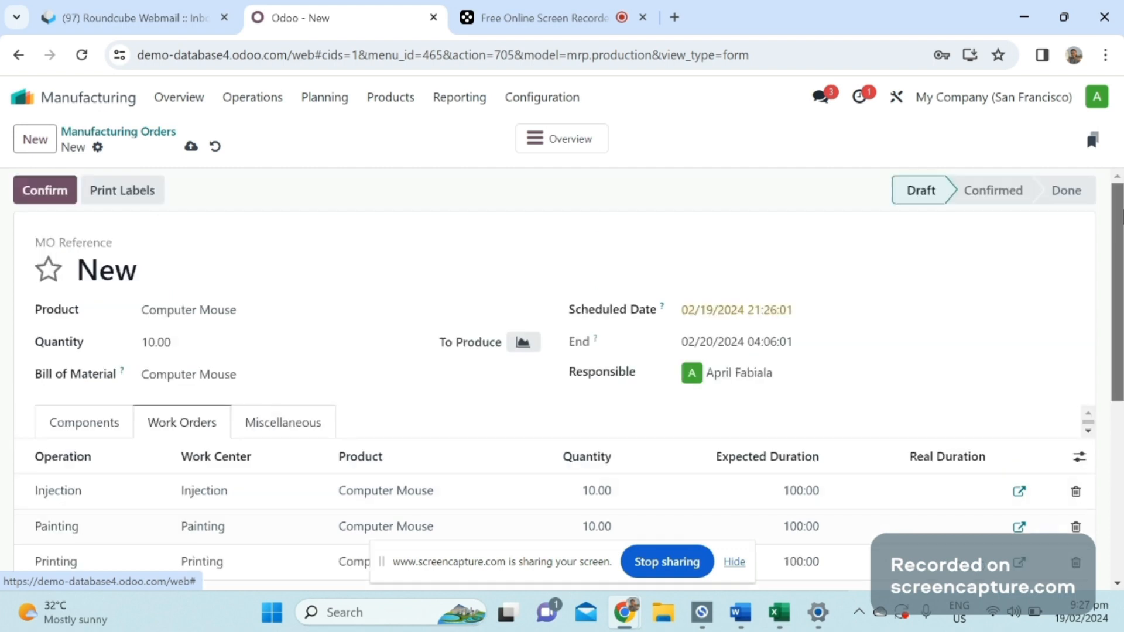
{"action": "left_click", "coordinate": [104, 437]}
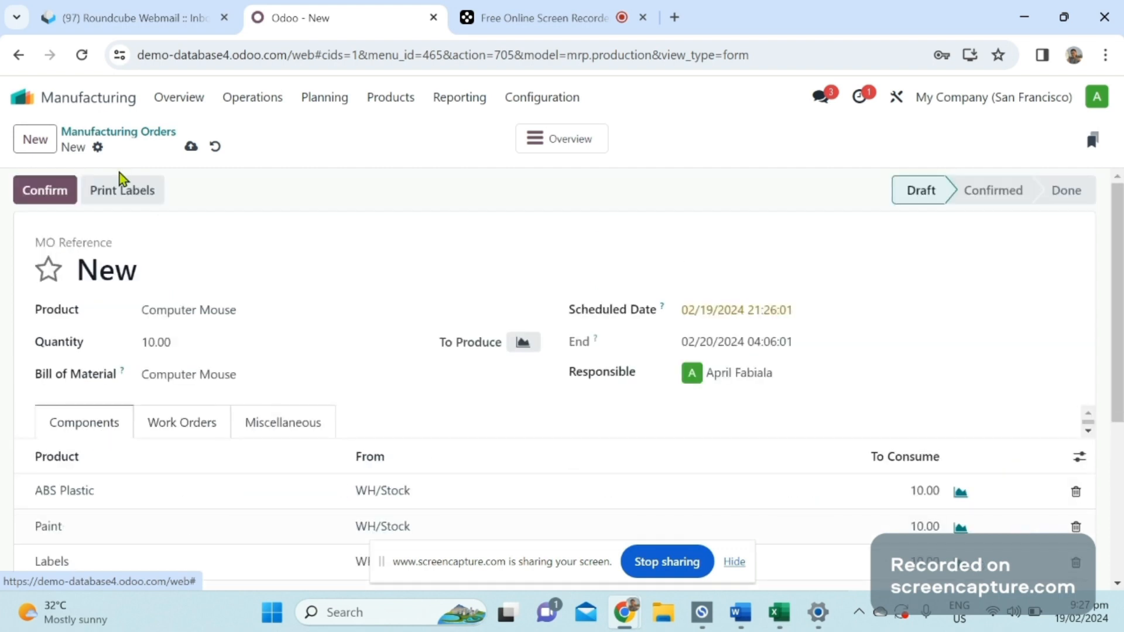
{"action": "left_click", "coordinate": [53, 190]}
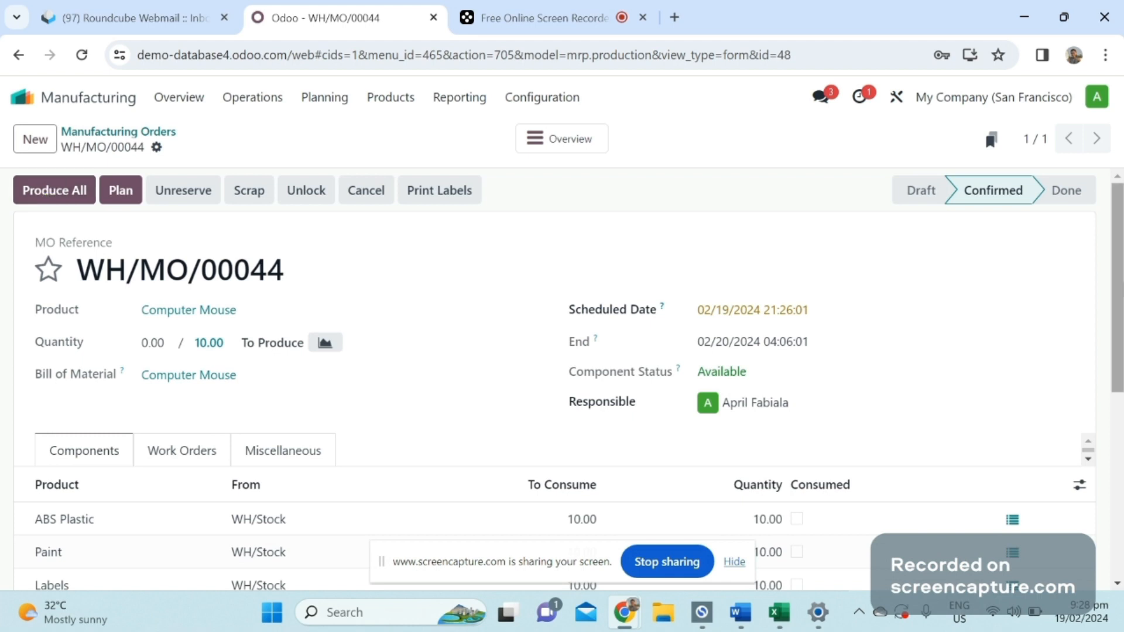
Examine the confirmed order's components and work orders, including the components assigned to the Injection work order, and discard its dialog.
{"action": "scroll", "coordinate": [554, 380], "scroll_direction": "down", "scroll_amount": 1}
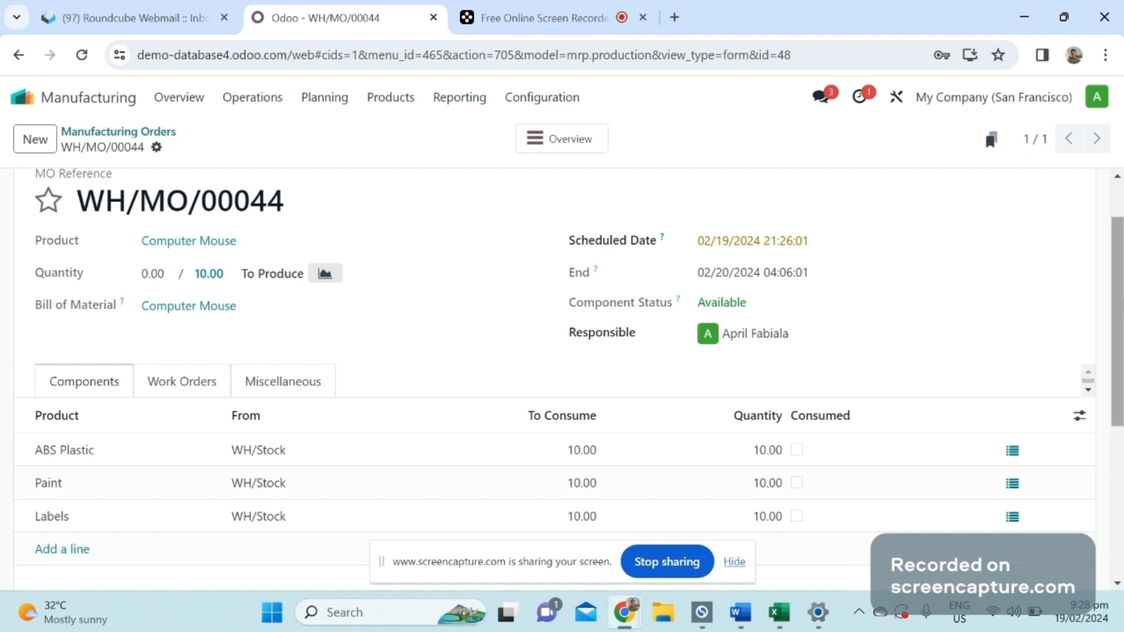
{"action": "scroll", "coordinate": [408, 297], "scroll_direction": "down", "scroll_amount": 1}
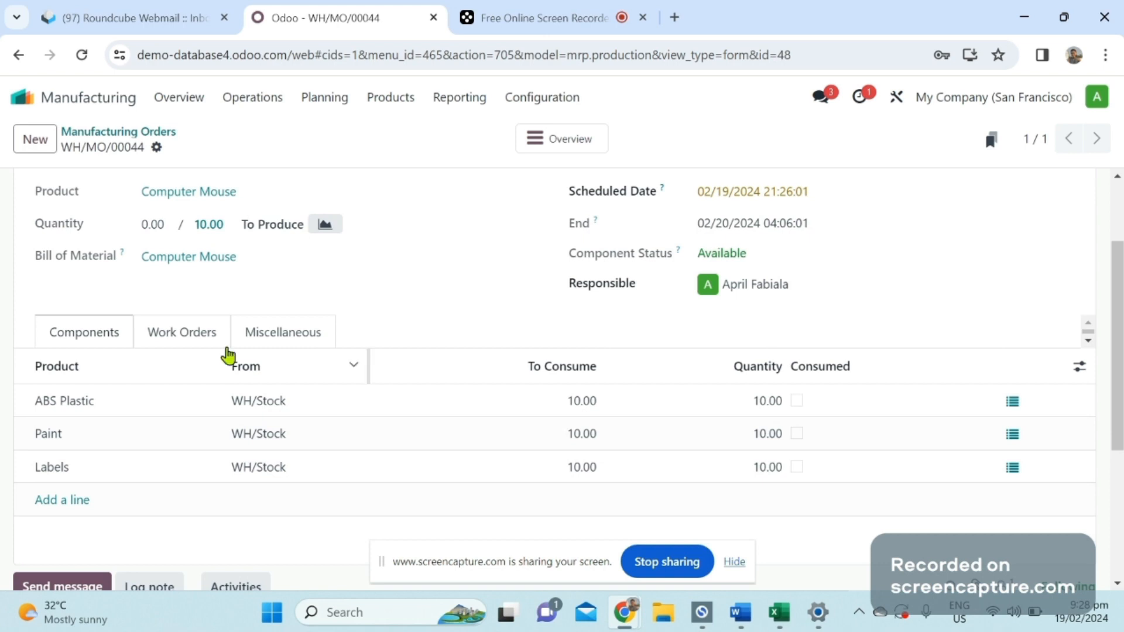
{"action": "left_click", "coordinate": [202, 349]}
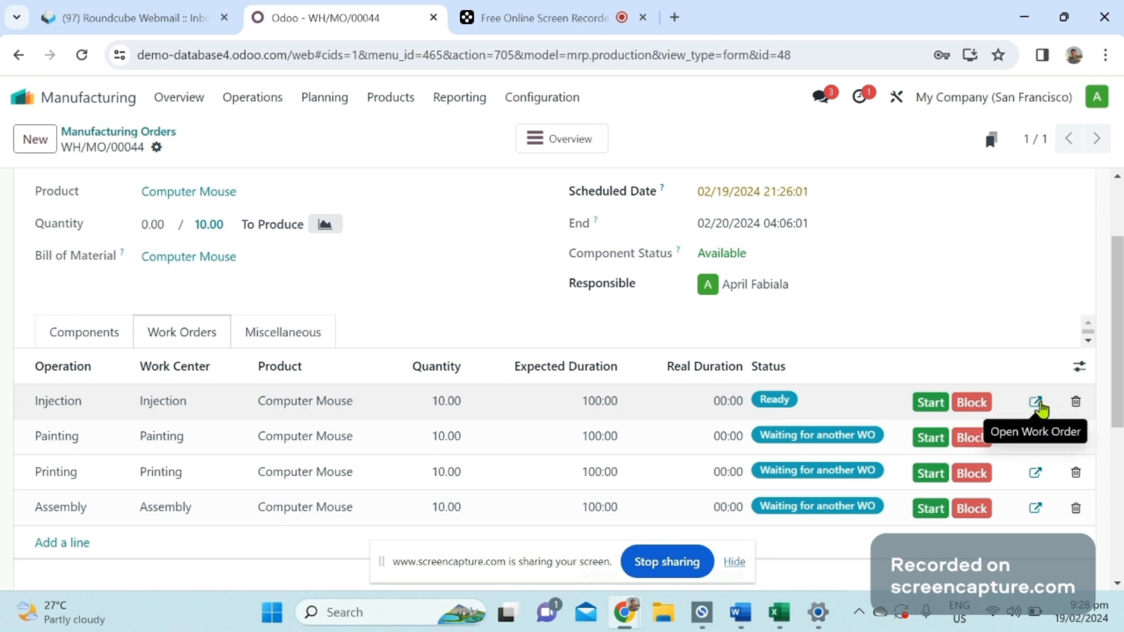
{"action": "left_click", "coordinate": [1036, 403]}
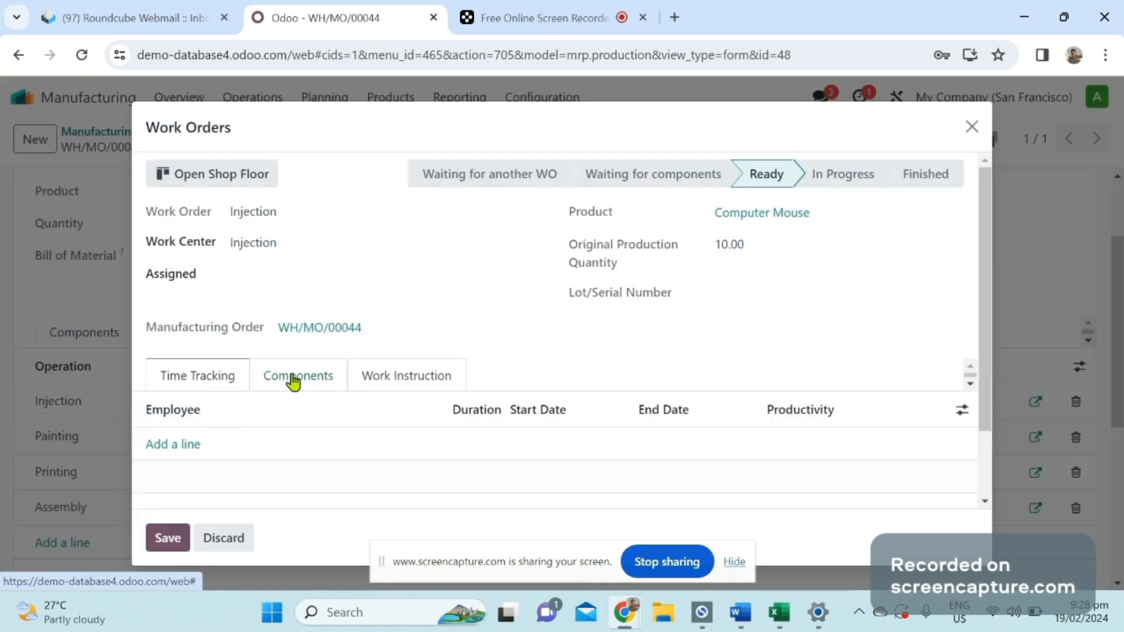
{"action": "left_click", "coordinate": [294, 381]}
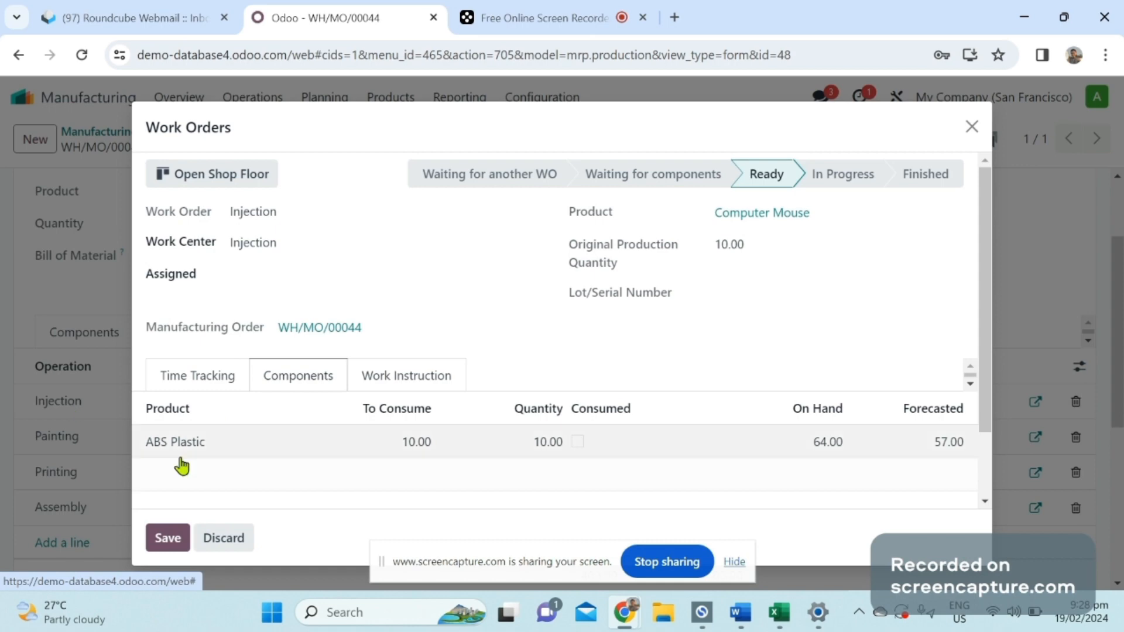
{"action": "left_click", "coordinate": [241, 547]}
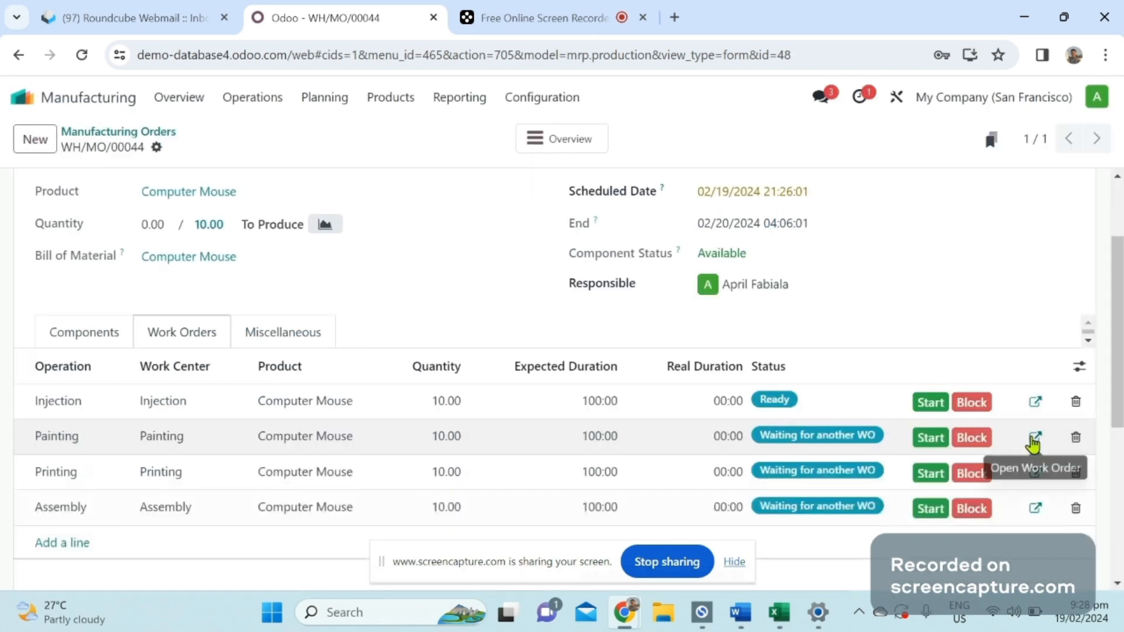
Examine the components assigned to the Painting and Printing work orders, discarding each dialog.
{"action": "left_click", "coordinate": [1034, 438]}
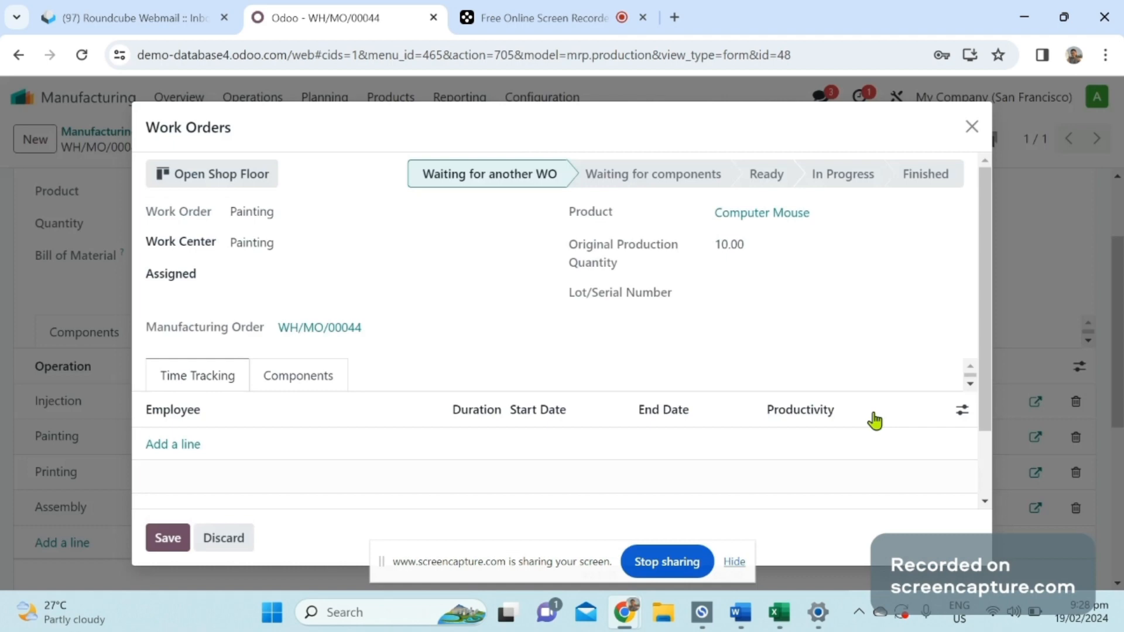
{"action": "left_click", "coordinate": [317, 384]}
{"action": "left_click", "coordinate": [216, 535]}
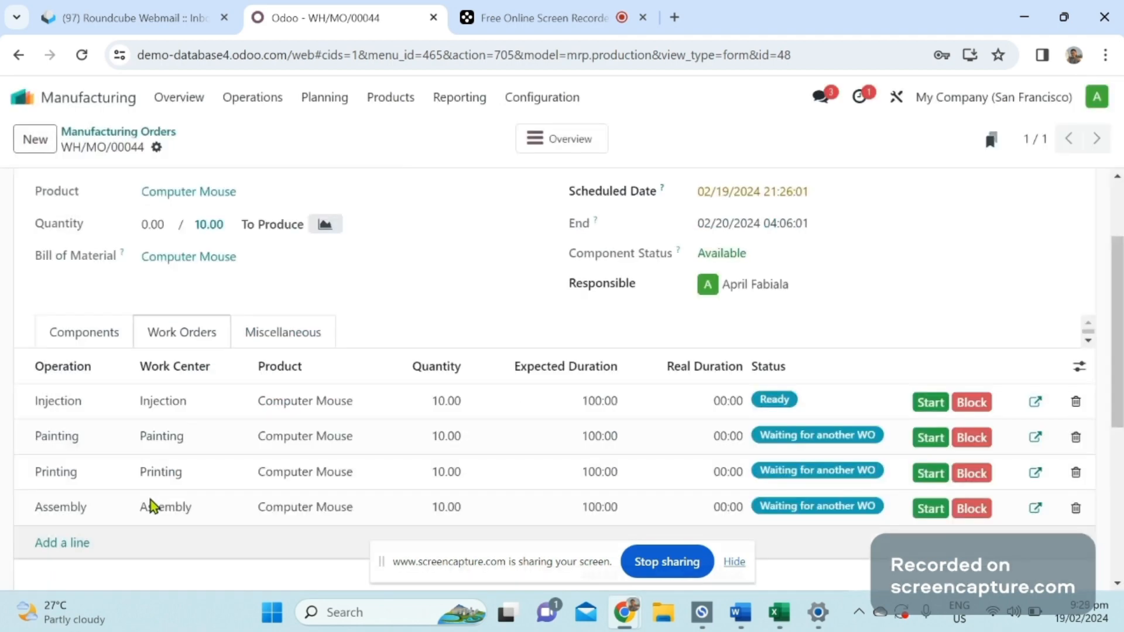
{"action": "left_click", "coordinate": [1034, 474]}
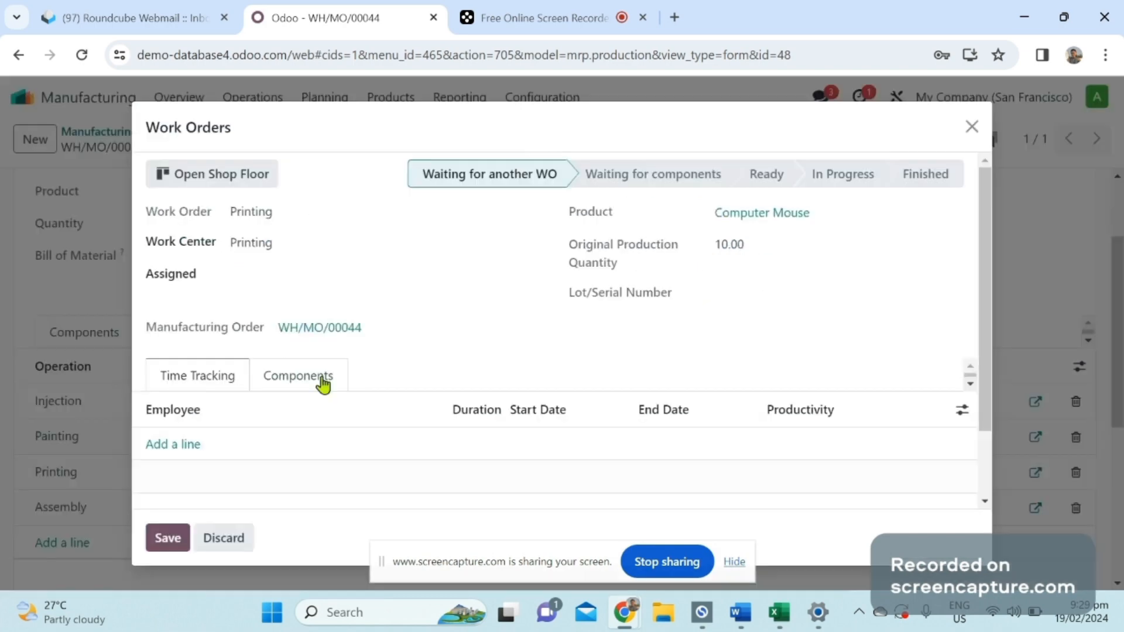
{"action": "left_click", "coordinate": [322, 385]}
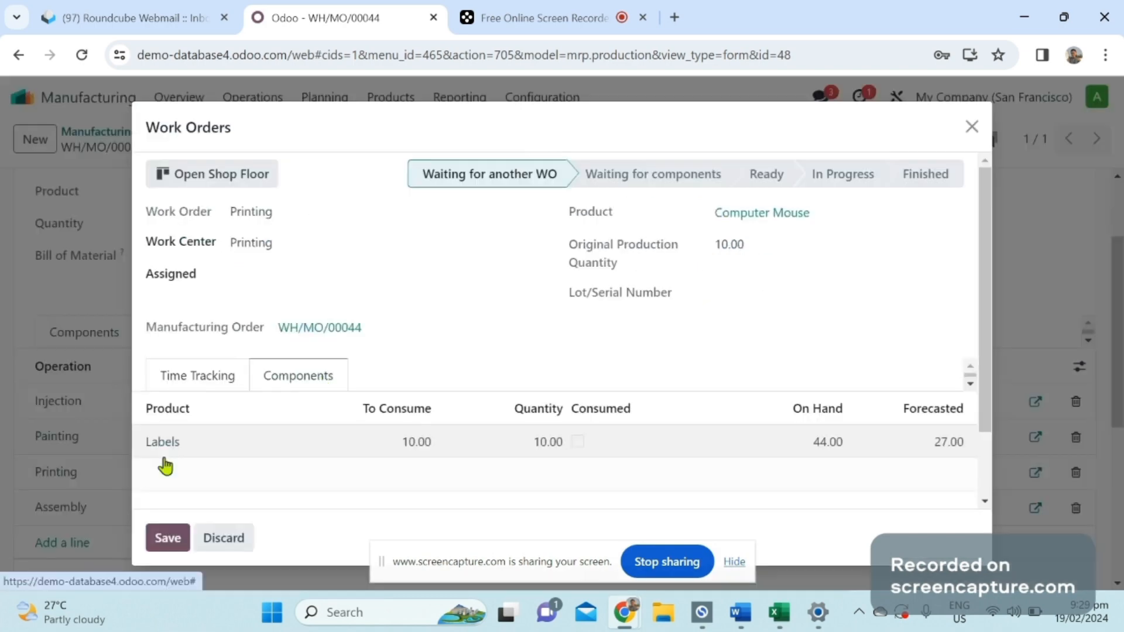
{"action": "left_click", "coordinate": [227, 538]}
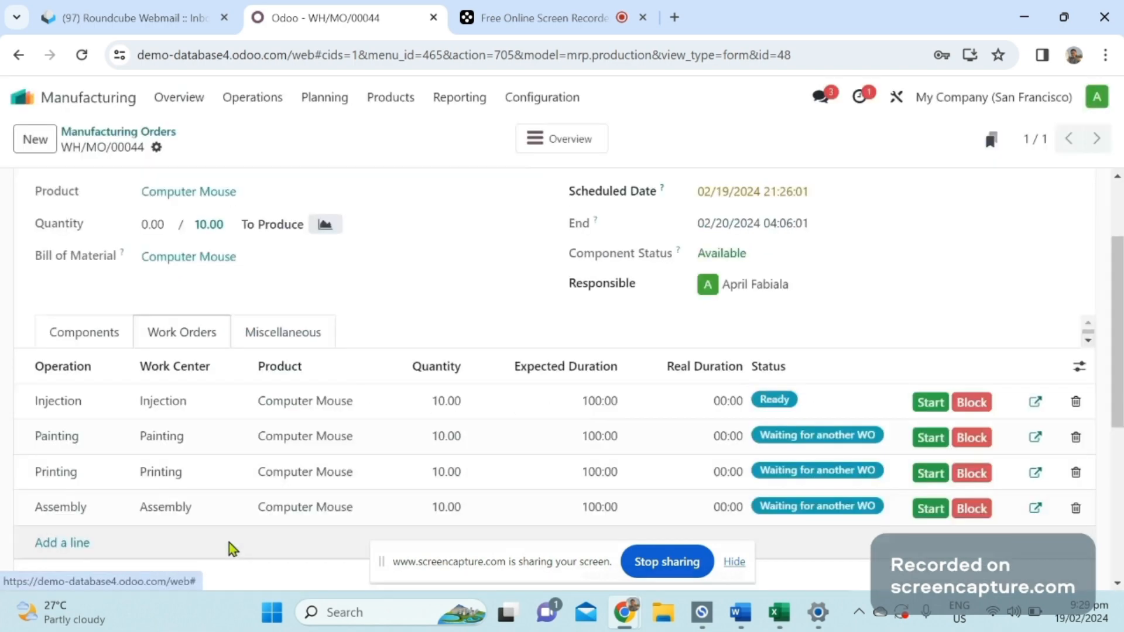
Return to the order's components list and plan the manufacturing order.
{"action": "left_click", "coordinate": [95, 345]}
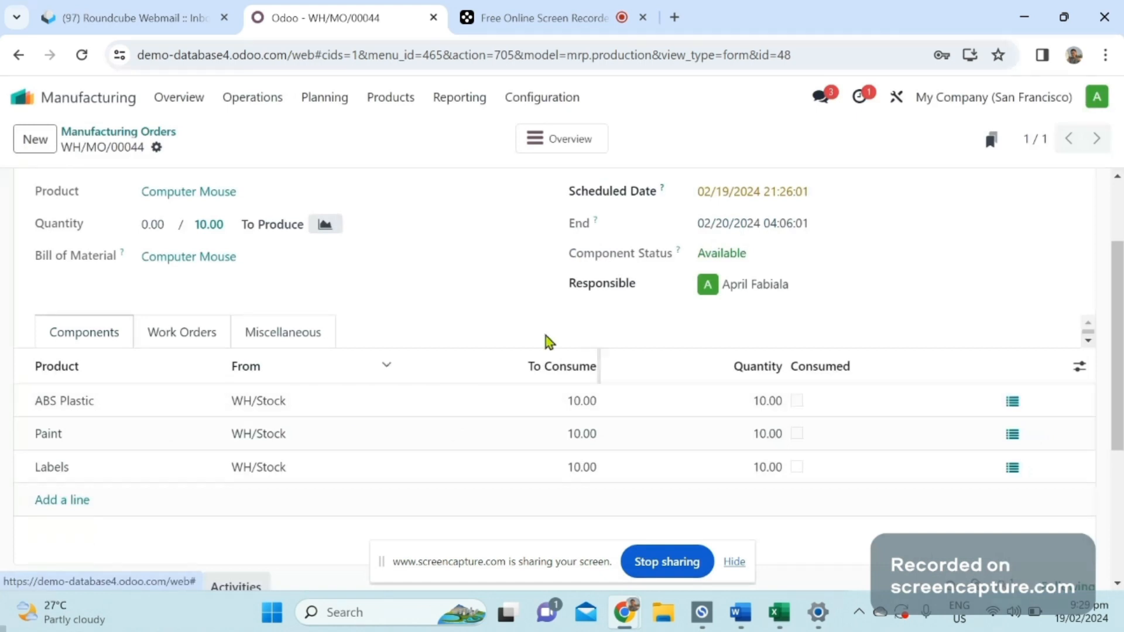
{"action": "scroll", "coordinate": [247, 443], "scroll_direction": "up", "scroll_amount": 2}
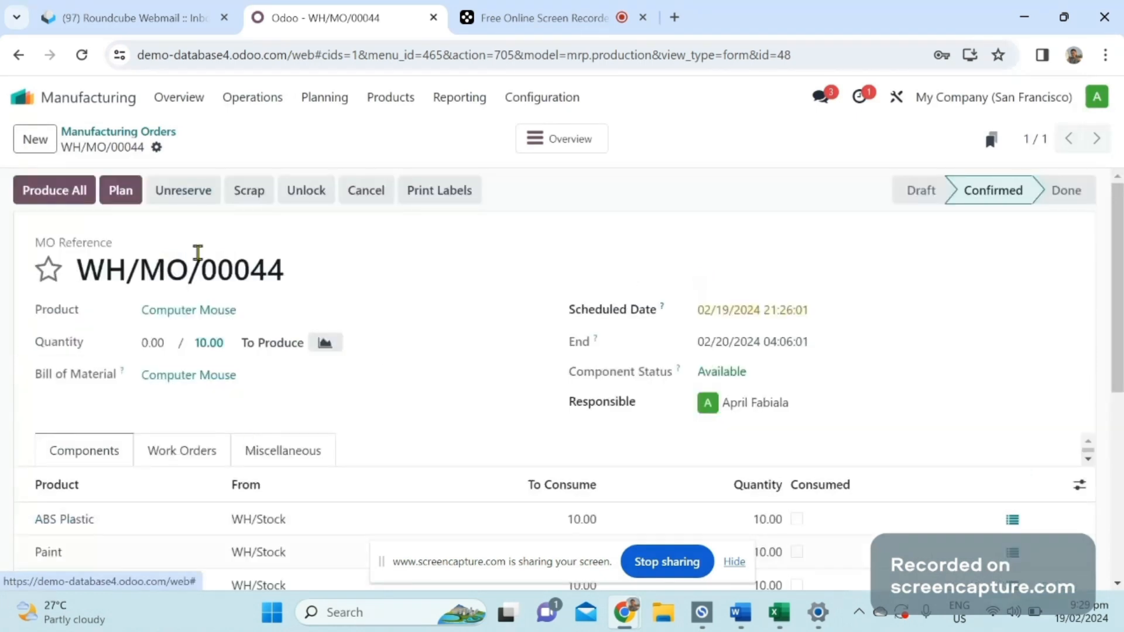
{"action": "left_click", "coordinate": [120, 191]}
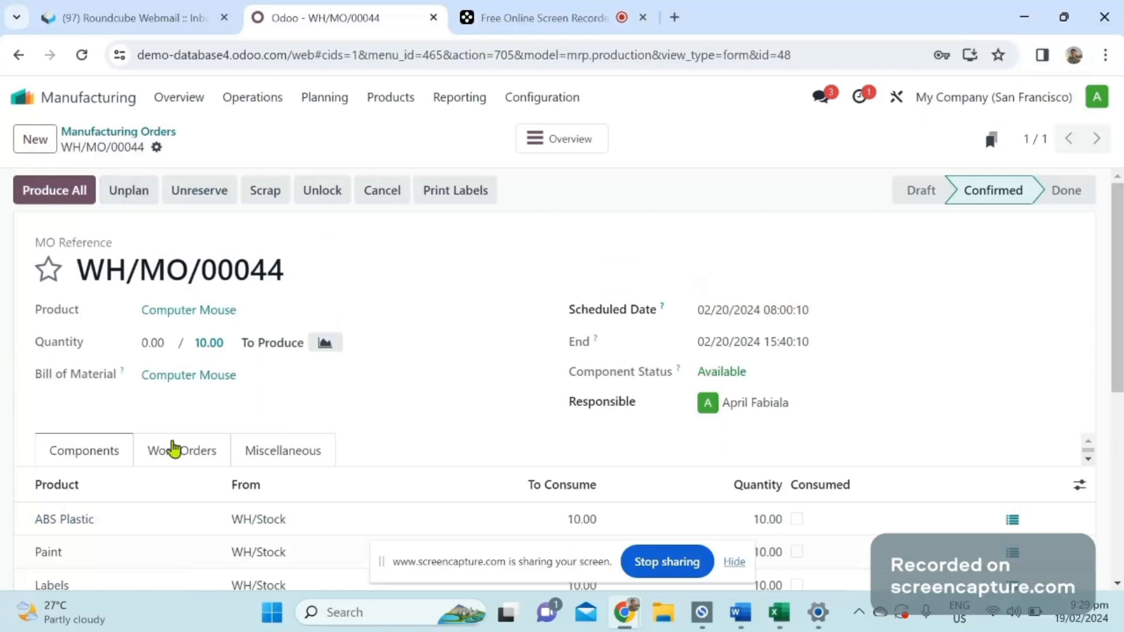
Start the Injection work order of the planned Computer Mouse order.
{"action": "left_click", "coordinate": [174, 449]}
{"action": "scroll", "coordinate": [948, 390], "scroll_direction": "down", "scroll_amount": 2}
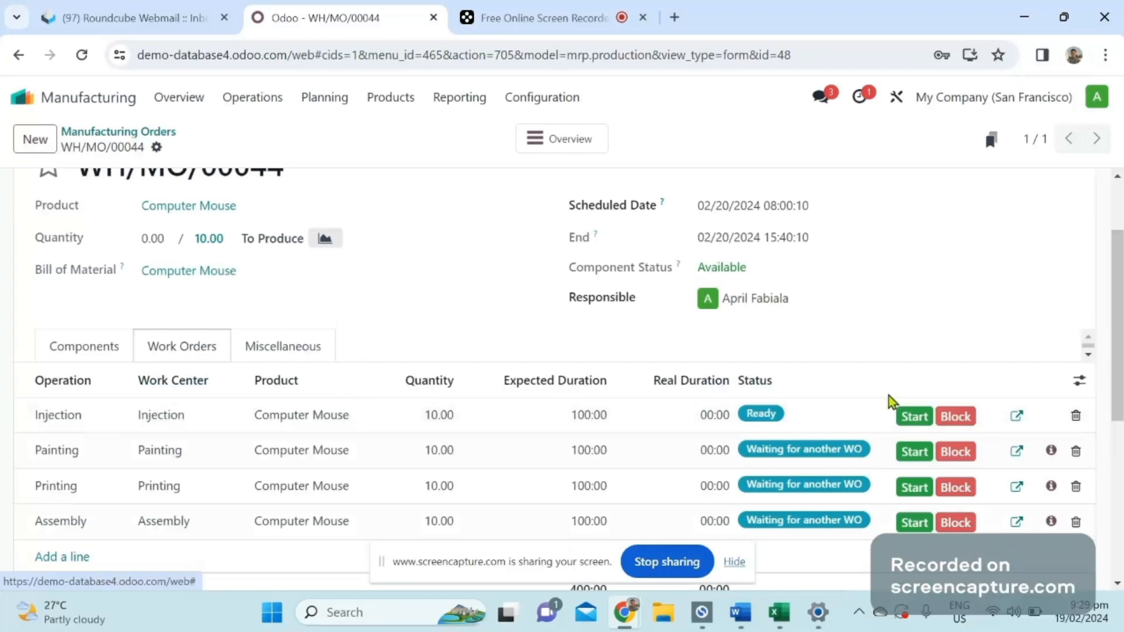
{"action": "left_click", "coordinate": [914, 417]}
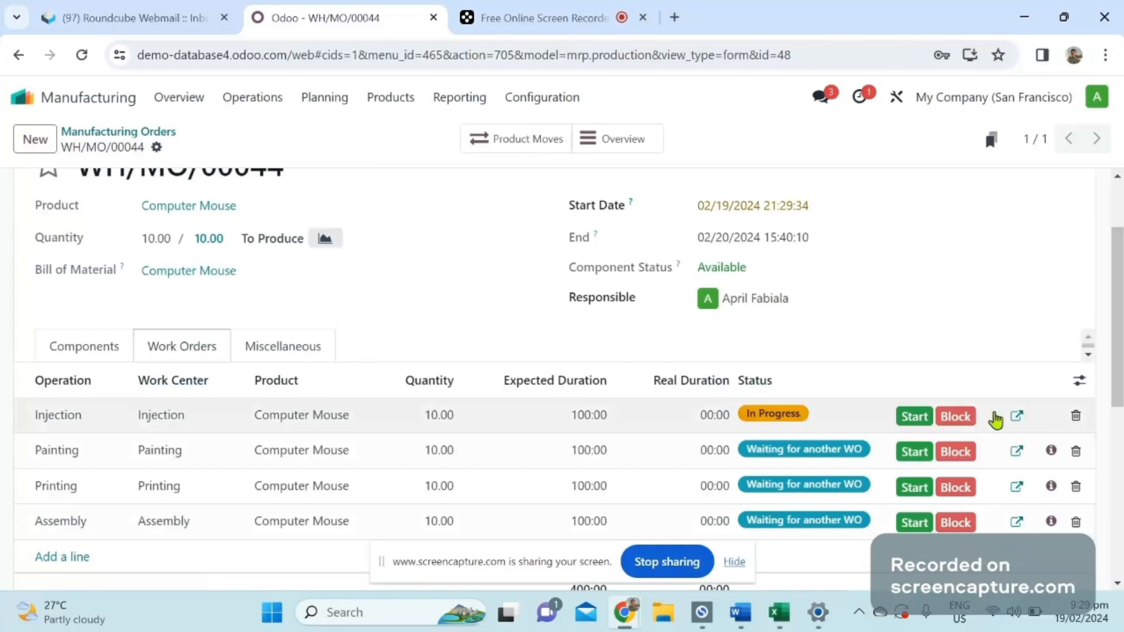
Open the Injection work order on the Shop Floor and scrap 2 units of ABS Plastic from it.
{"action": "left_click", "coordinate": [1017, 416]}
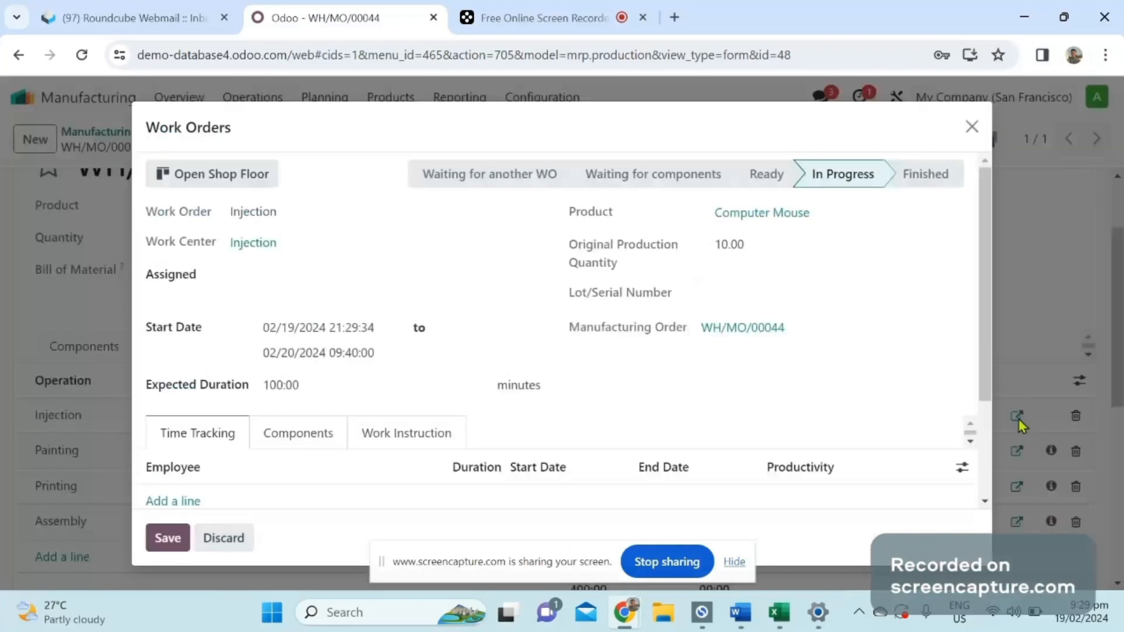
{"action": "left_click", "coordinate": [232, 178]}
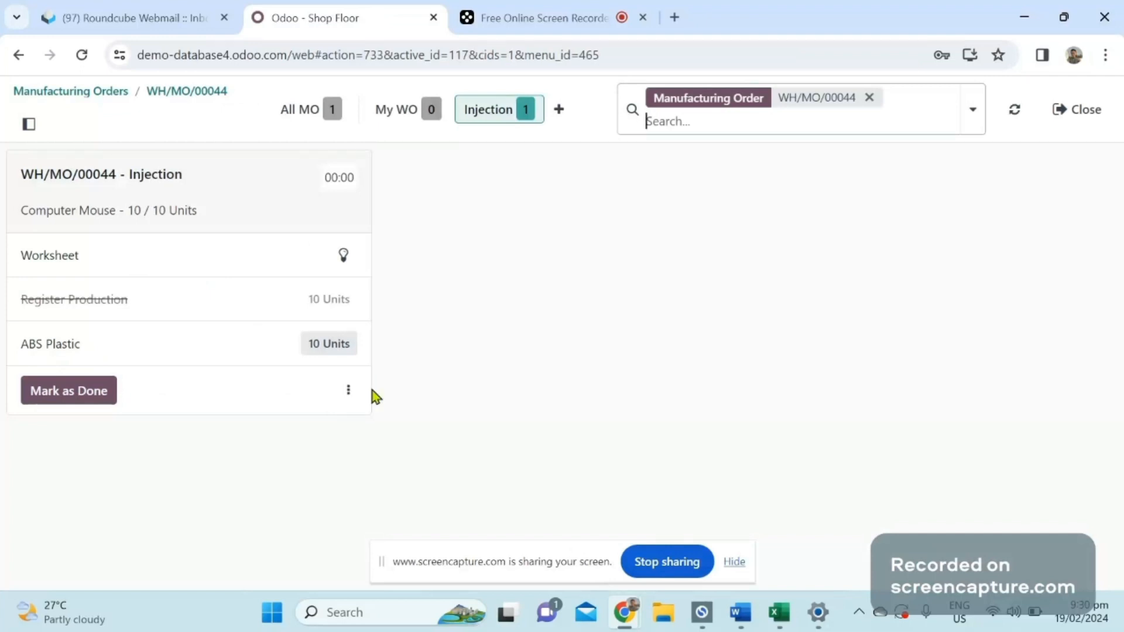
{"action": "left_click", "coordinate": [349, 394]}
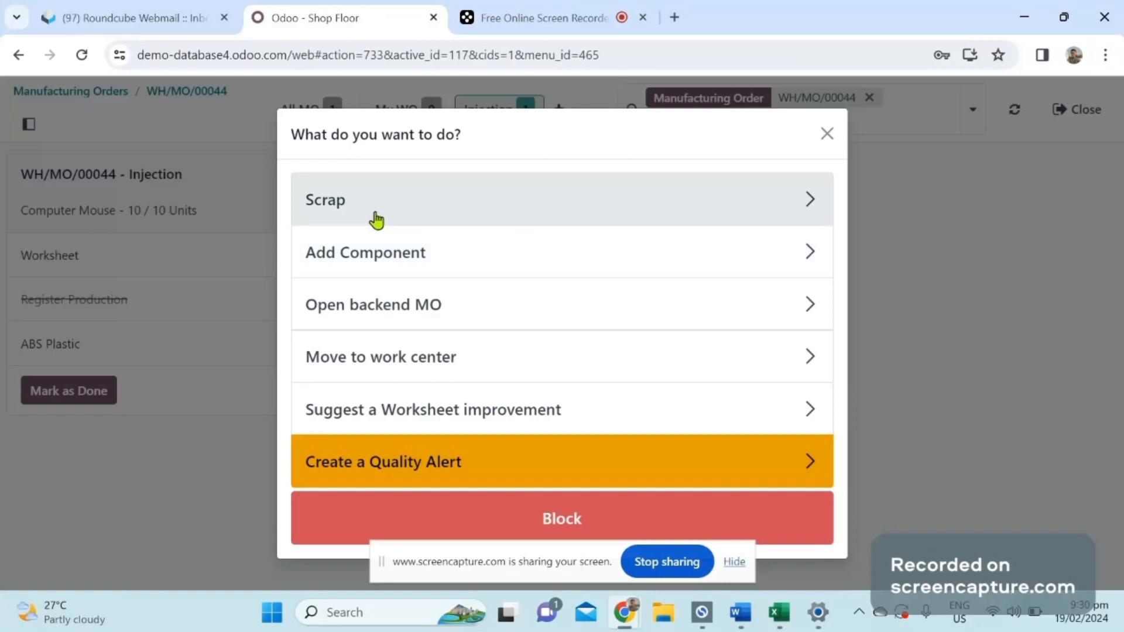
{"action": "left_click", "coordinate": [376, 219]}
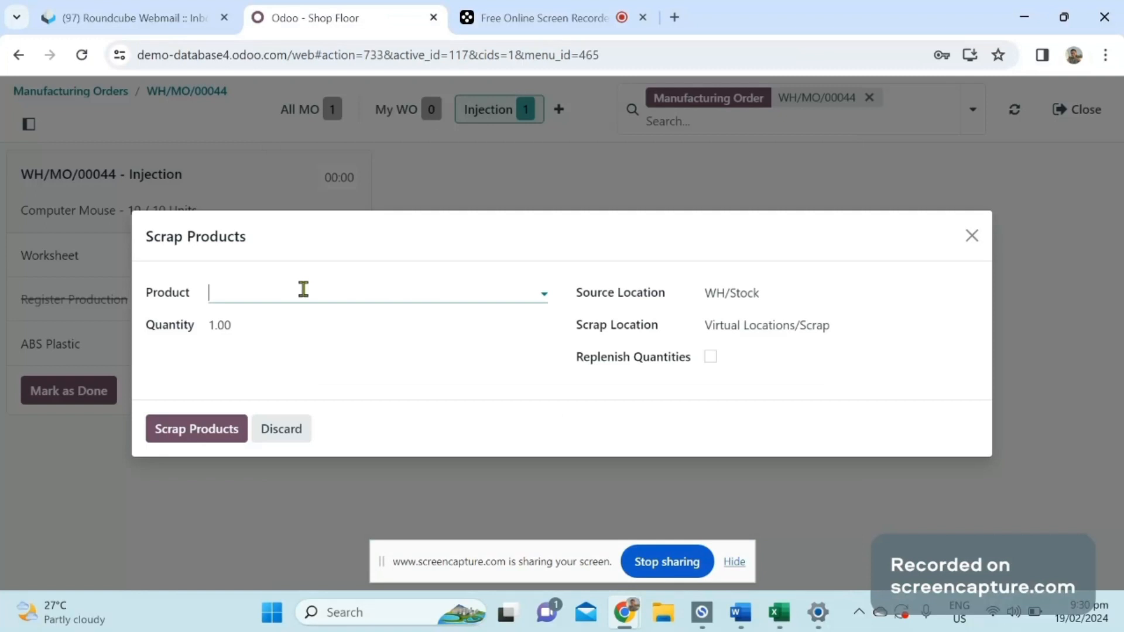
{"action": "left_click", "coordinate": [270, 294]}
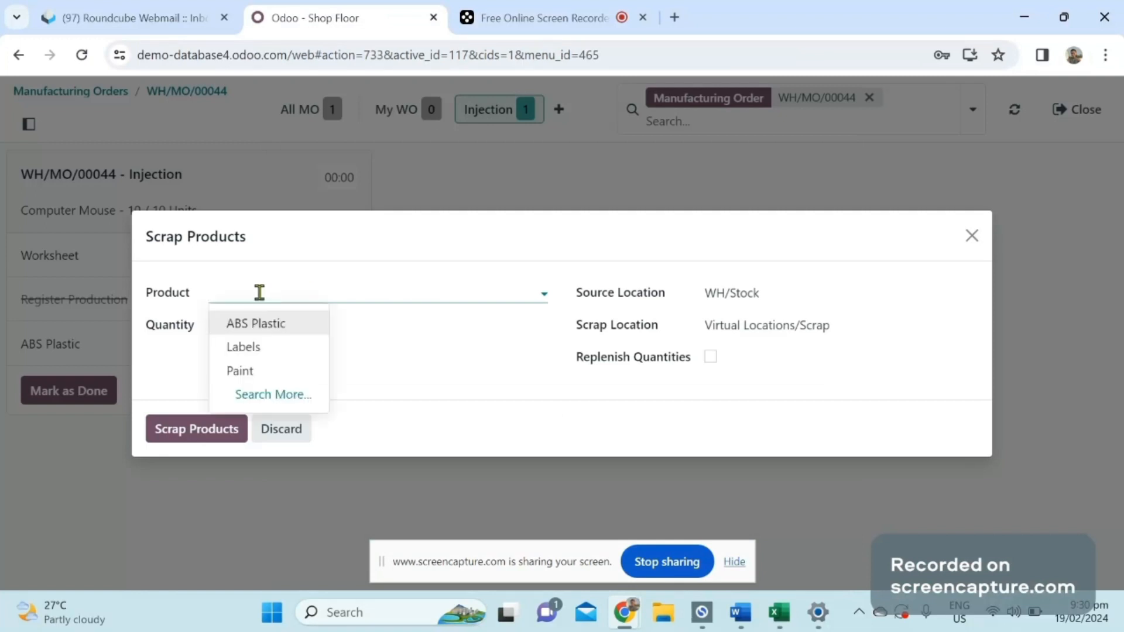
{"action": "left_click", "coordinate": [257, 325]}
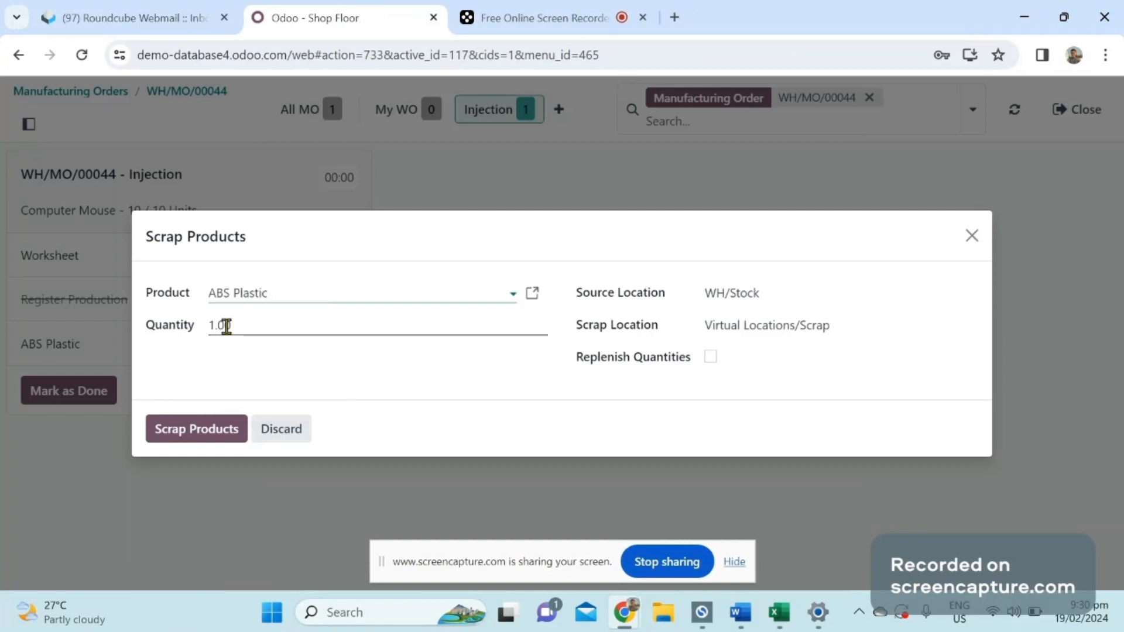
{"action": "left_click", "coordinate": [193, 329]}
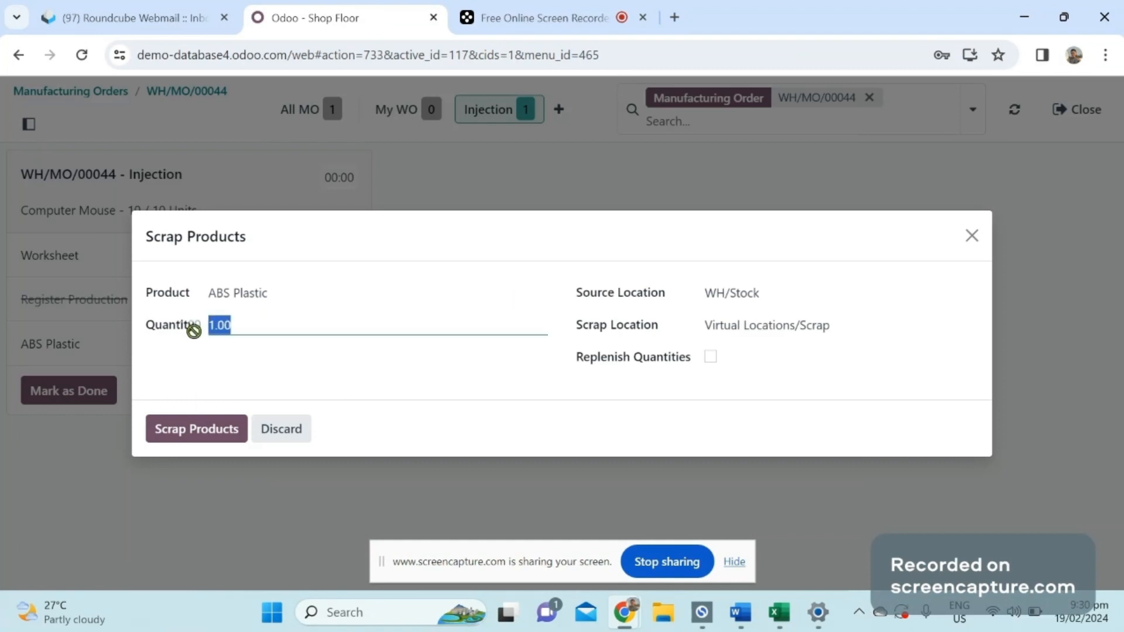
{"action": "type", "text": "2"}
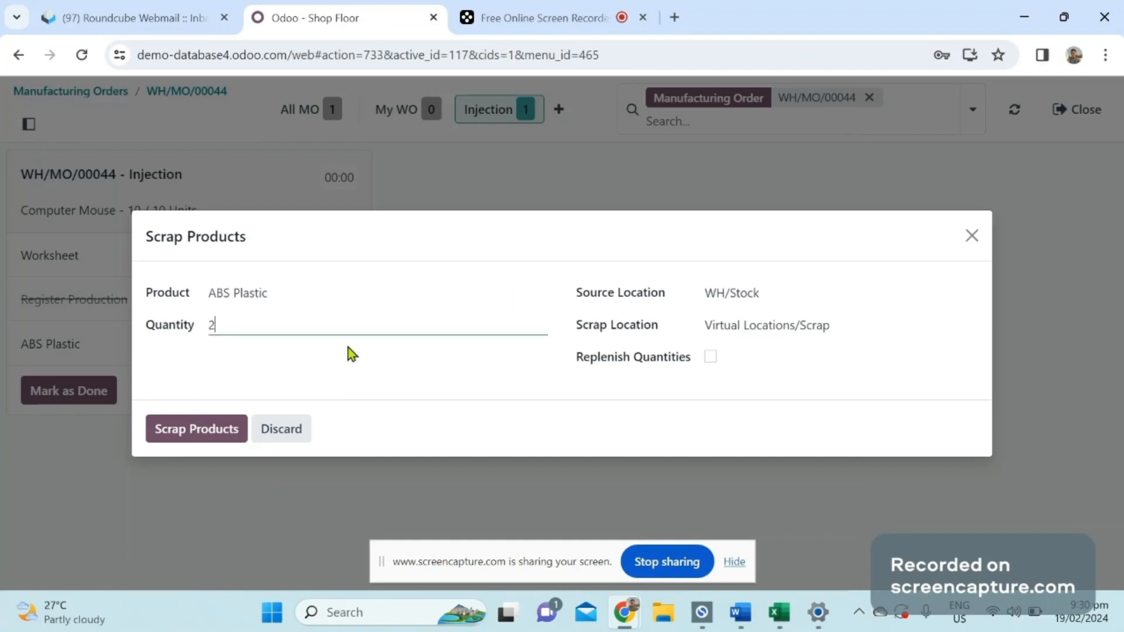
{"action": "left_click", "coordinate": [204, 443]}
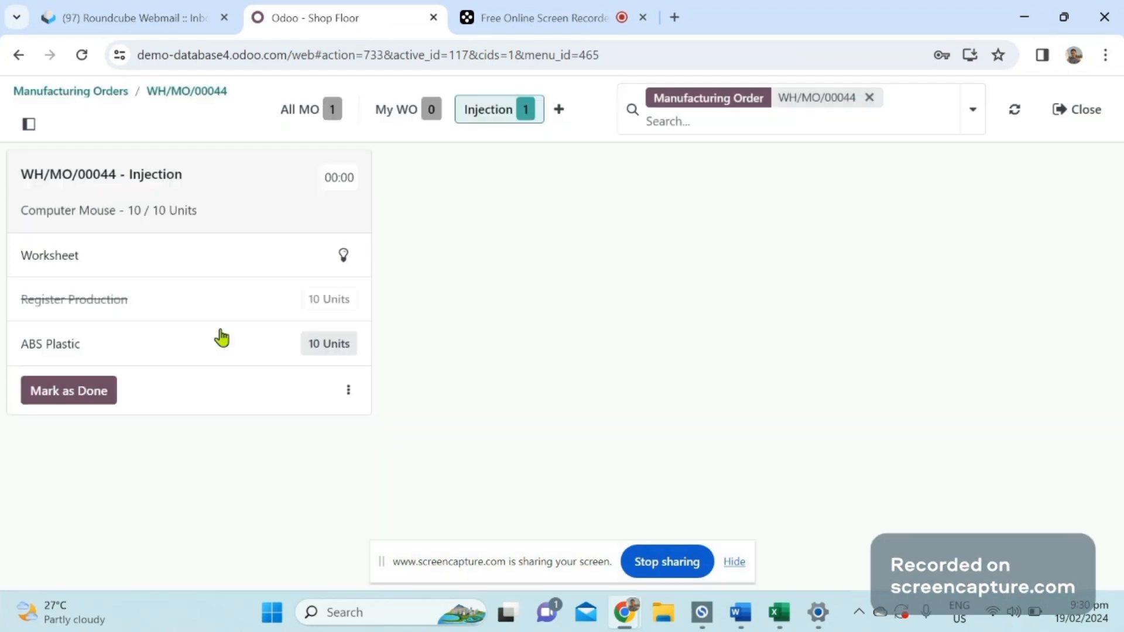
Mark the Injection work order as done and check the consumed components on the manufacturing order.
{"action": "left_click", "coordinate": [74, 394]}
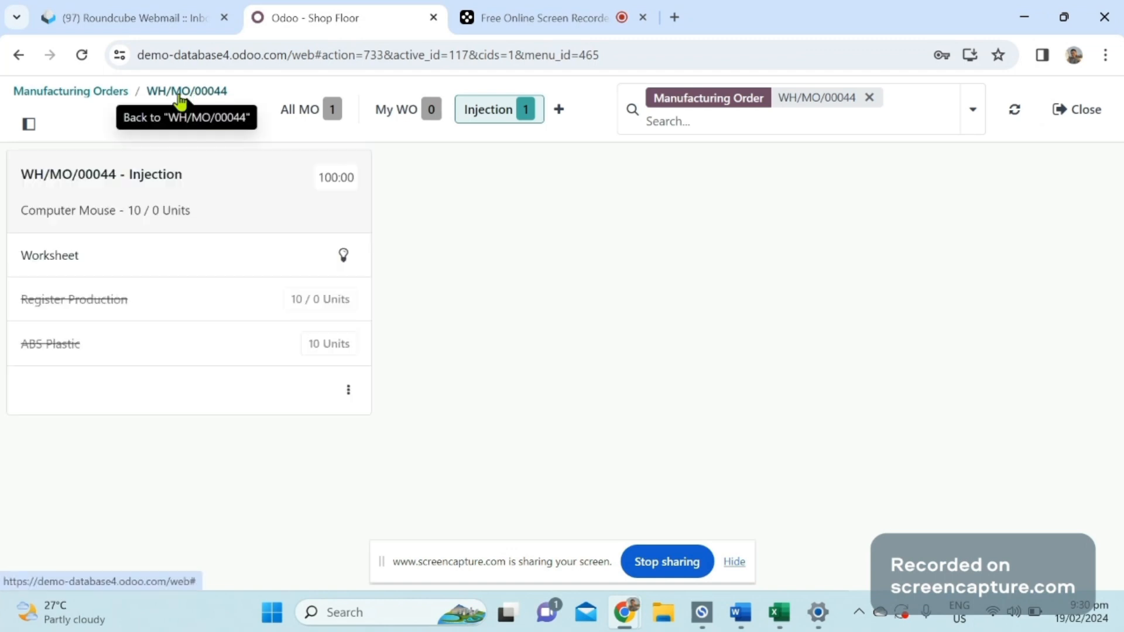
{"action": "left_click", "coordinate": [180, 94]}
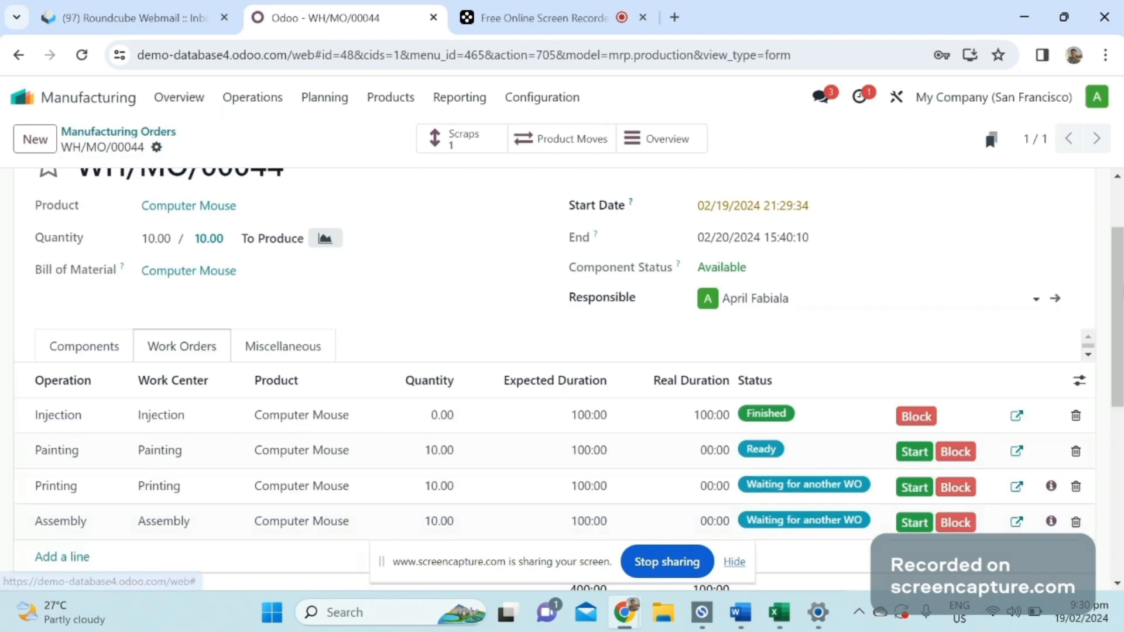
{"action": "scroll", "coordinate": [923, 259], "scroll_direction": "down", "scroll_amount": 2}
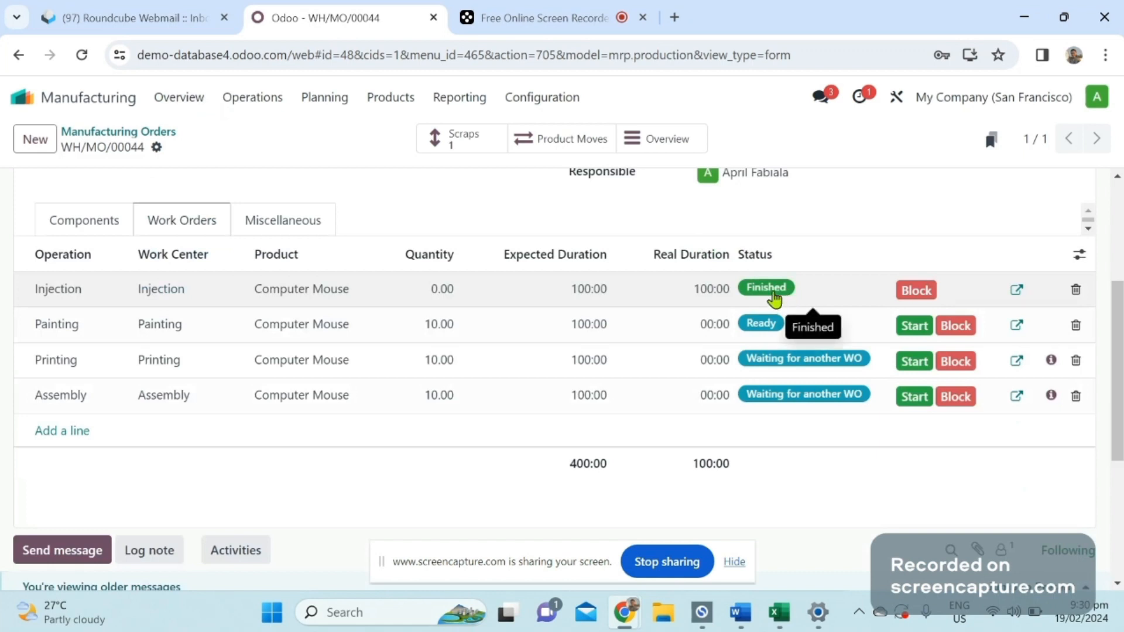
{"action": "left_click", "coordinate": [86, 222]}
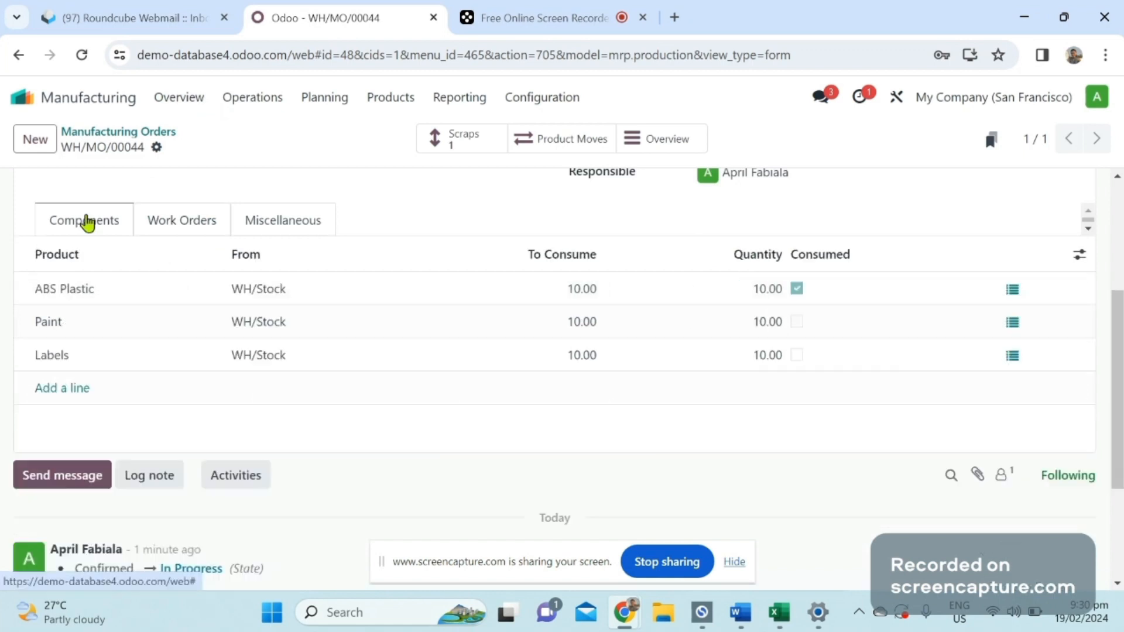
Return to the order's list of work orders and start the Painting work order.
{"action": "left_click", "coordinate": [208, 227]}
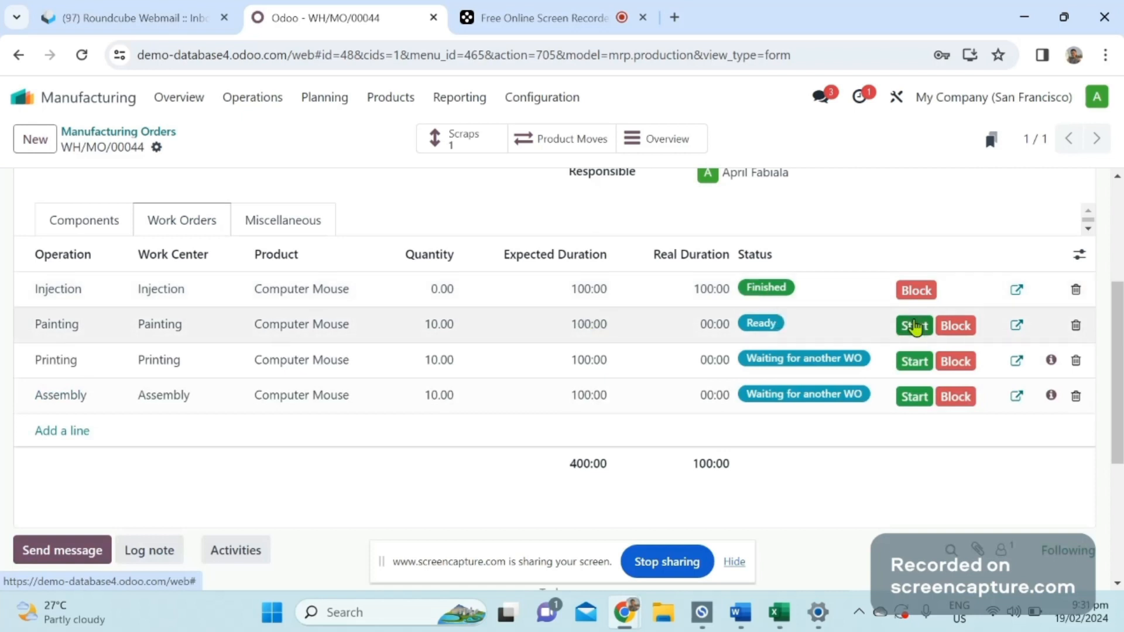
{"action": "left_click", "coordinate": [913, 326]}
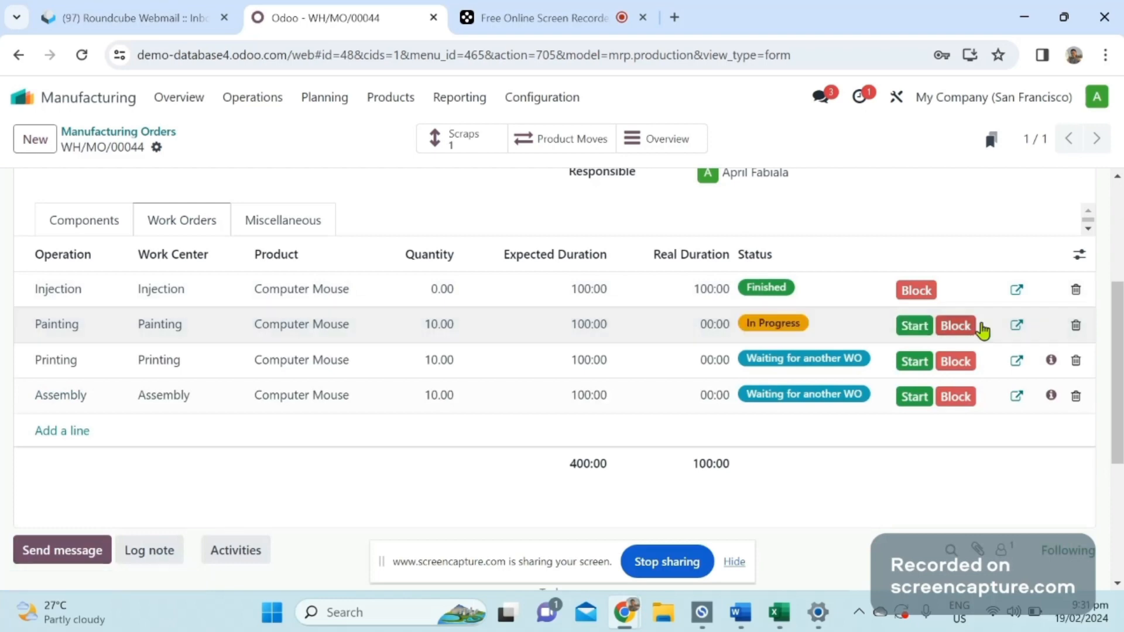
{"action": "left_click", "coordinate": [1017, 326]}
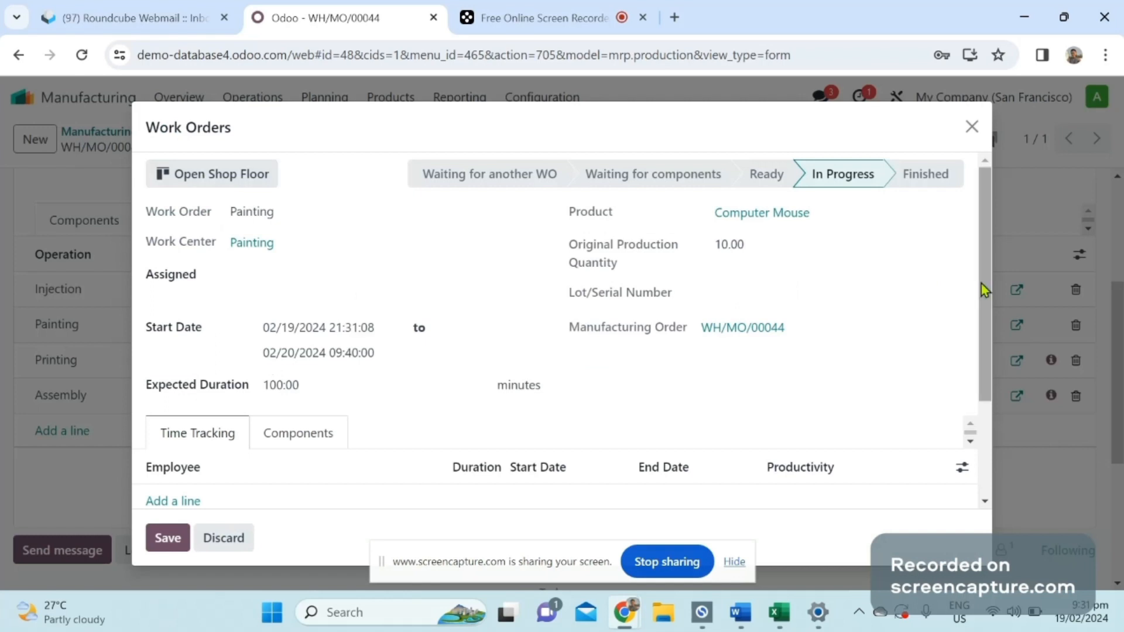
{"action": "left_click_drag", "start_coordinate": [981, 283], "coordinate": [985, 338]}
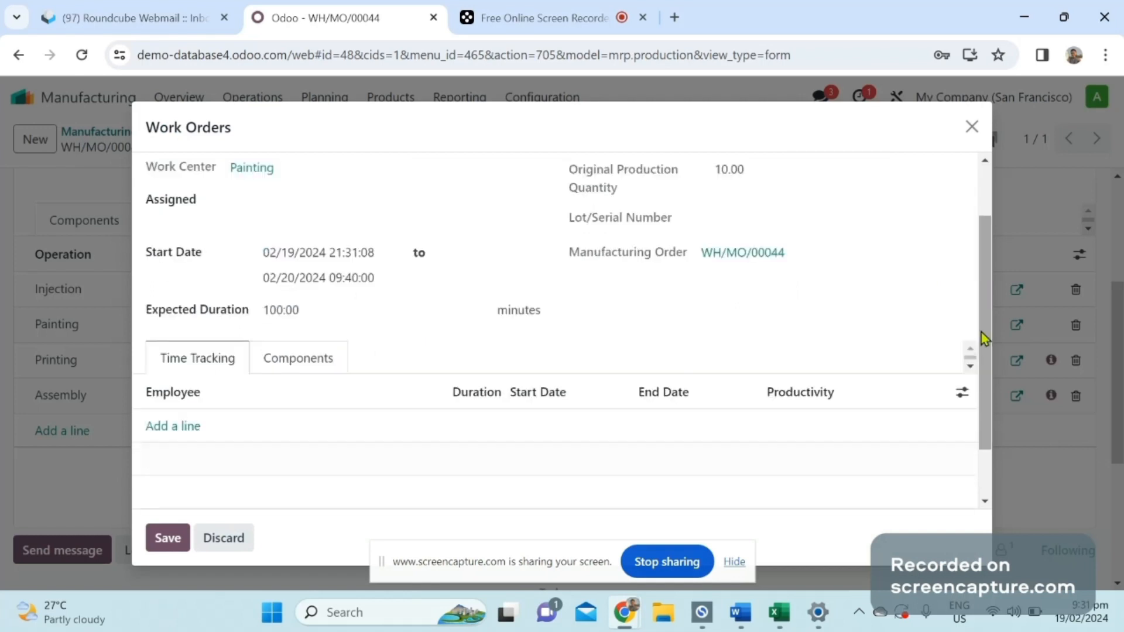
{"action": "left_click", "coordinate": [175, 427]}
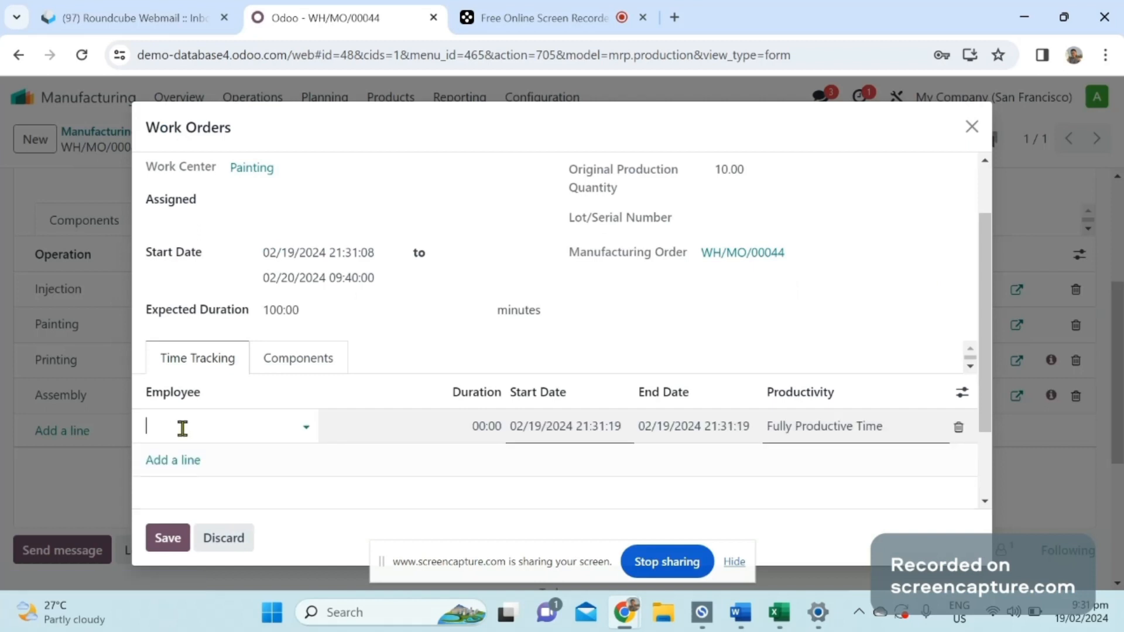
{"action": "left_click", "coordinate": [182, 428]}
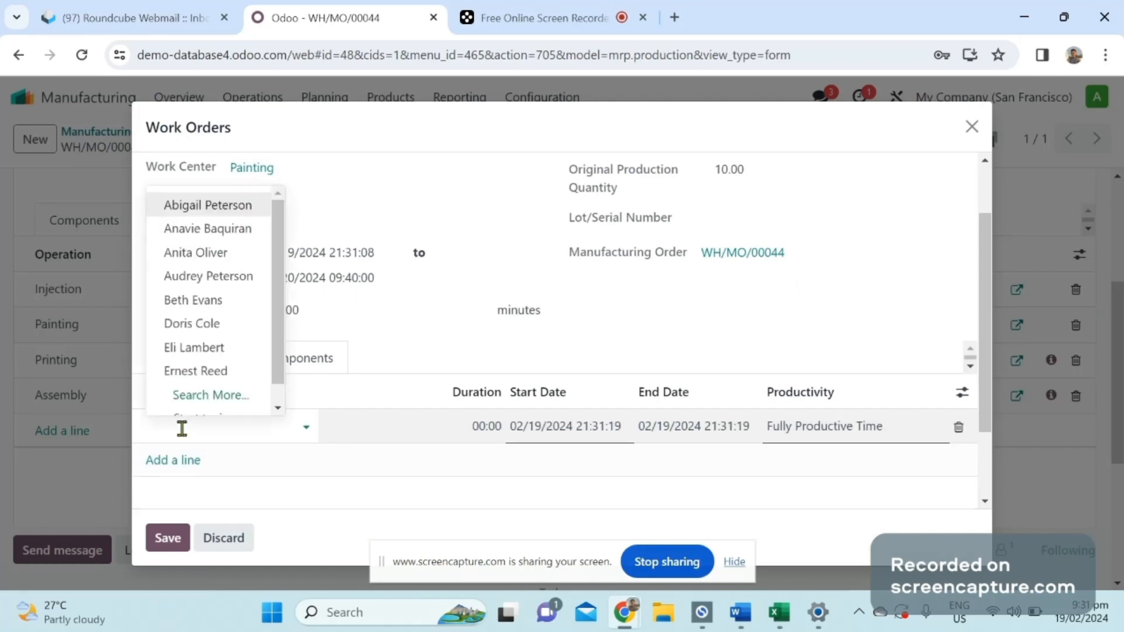
{"action": "left_click", "coordinate": [224, 257]}
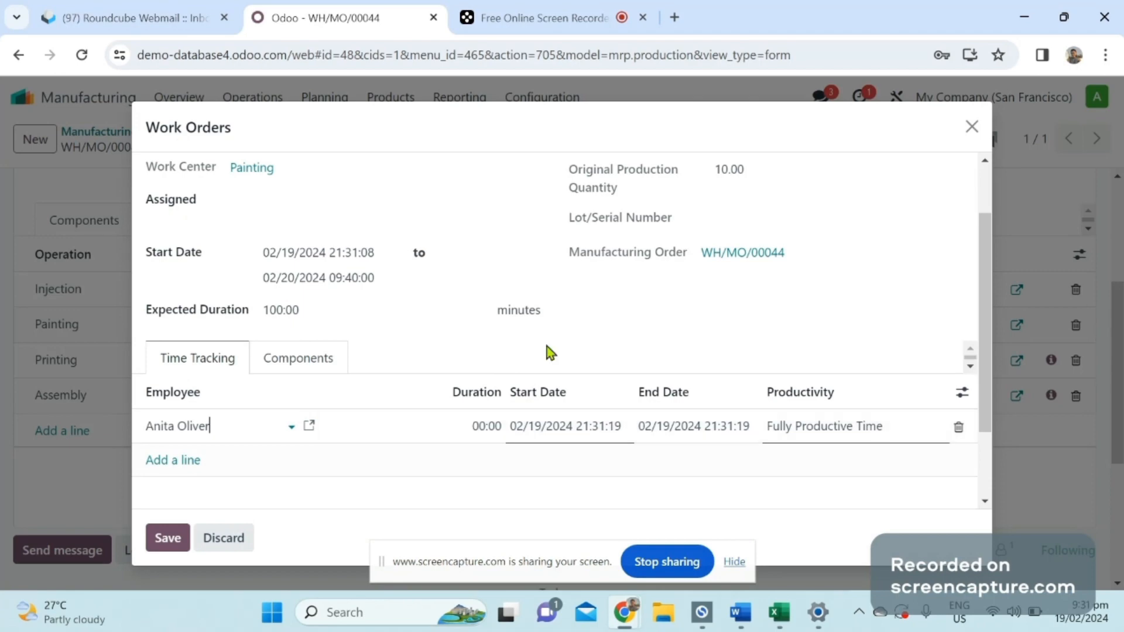
{"action": "left_click", "coordinate": [971, 128]}
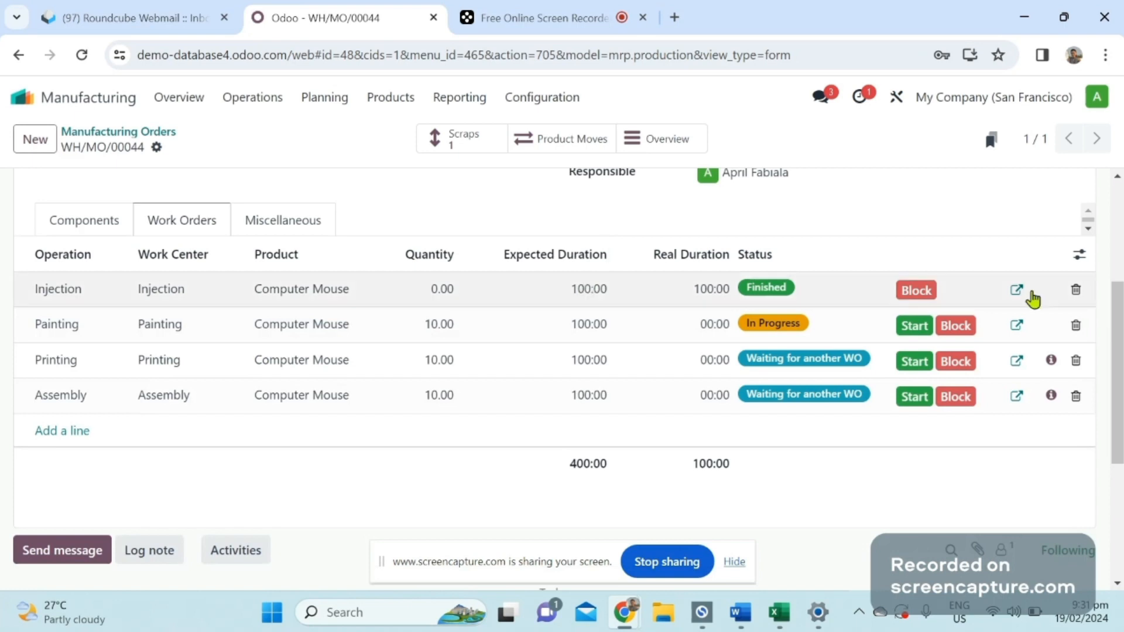
Add a time tracking line to the Painting work order with an employee and a duration of 90 minutes.
{"action": "left_click", "coordinate": [1017, 326]}
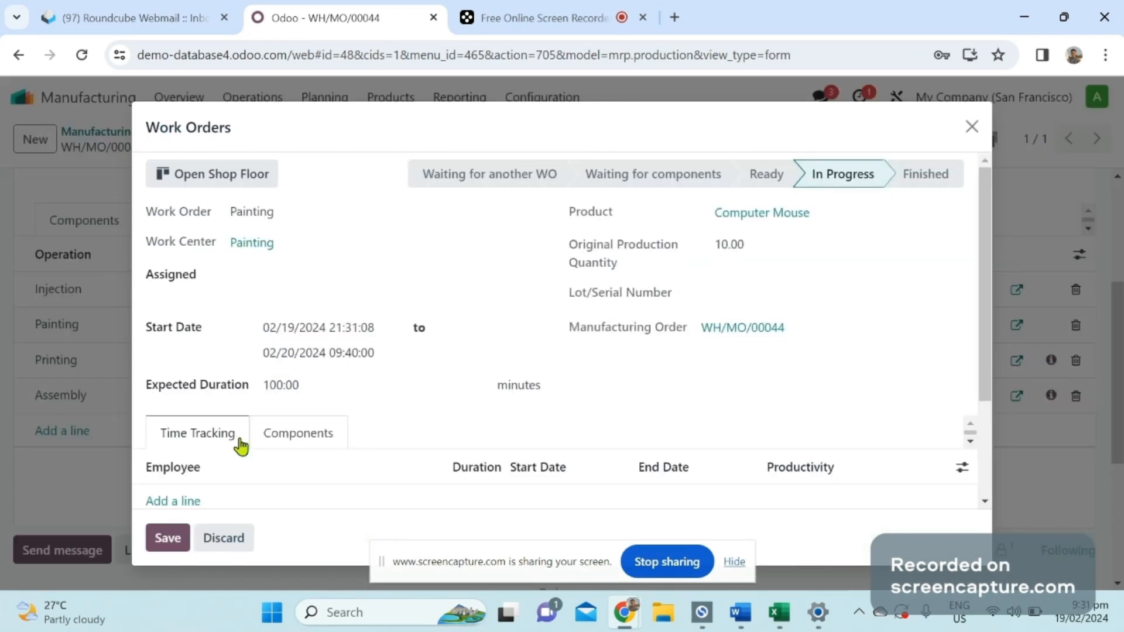
{"action": "left_click", "coordinate": [190, 502]}
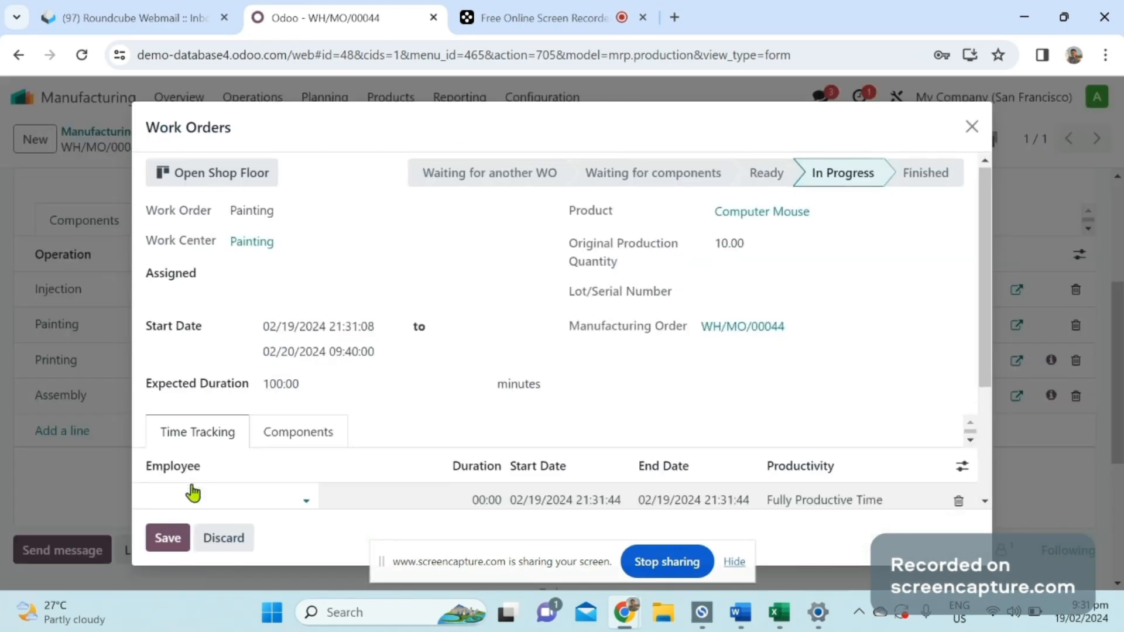
{"action": "left_click", "coordinate": [193, 492]}
{"action": "left_click", "coordinate": [226, 302]}
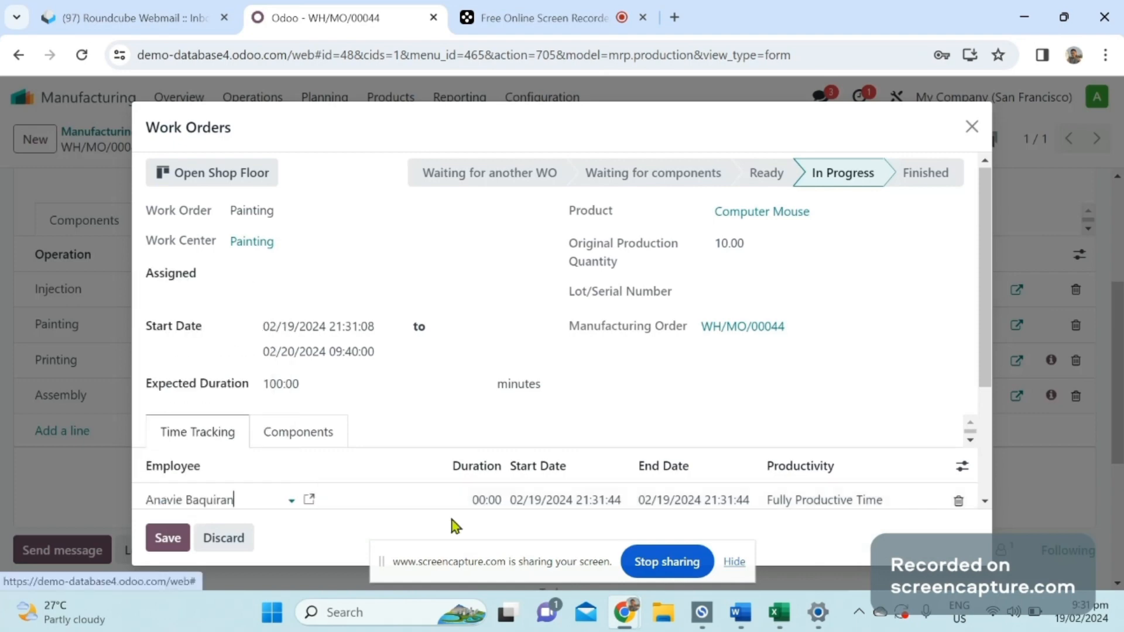
{"action": "left_click", "coordinate": [472, 501]}
{"action": "type", "text": "8"}
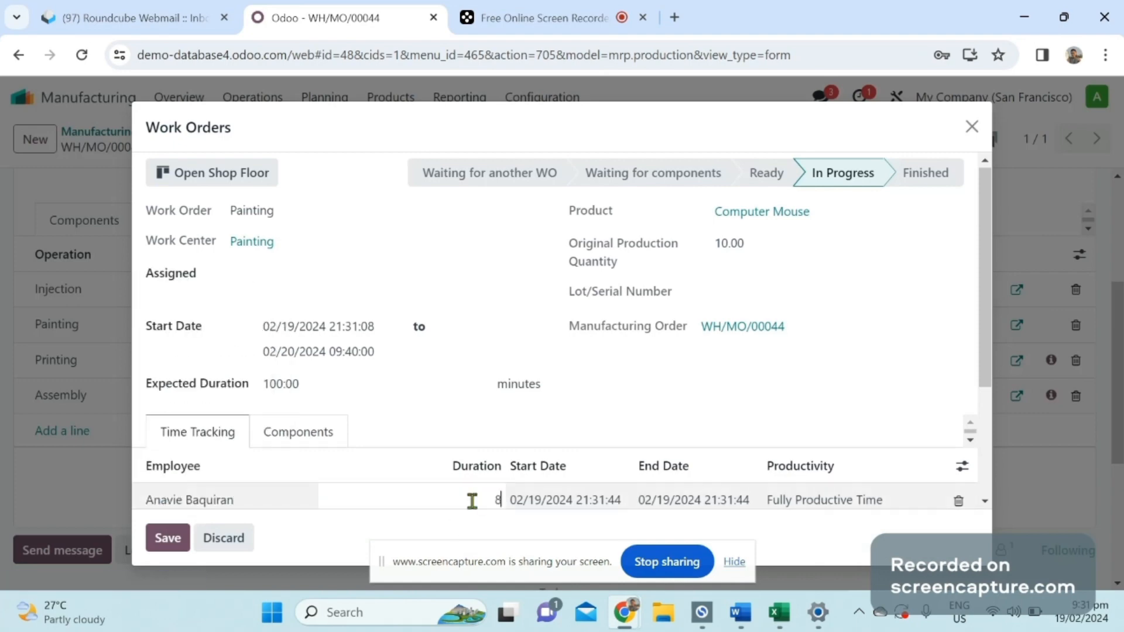
{"action": "type", "text": "0"}
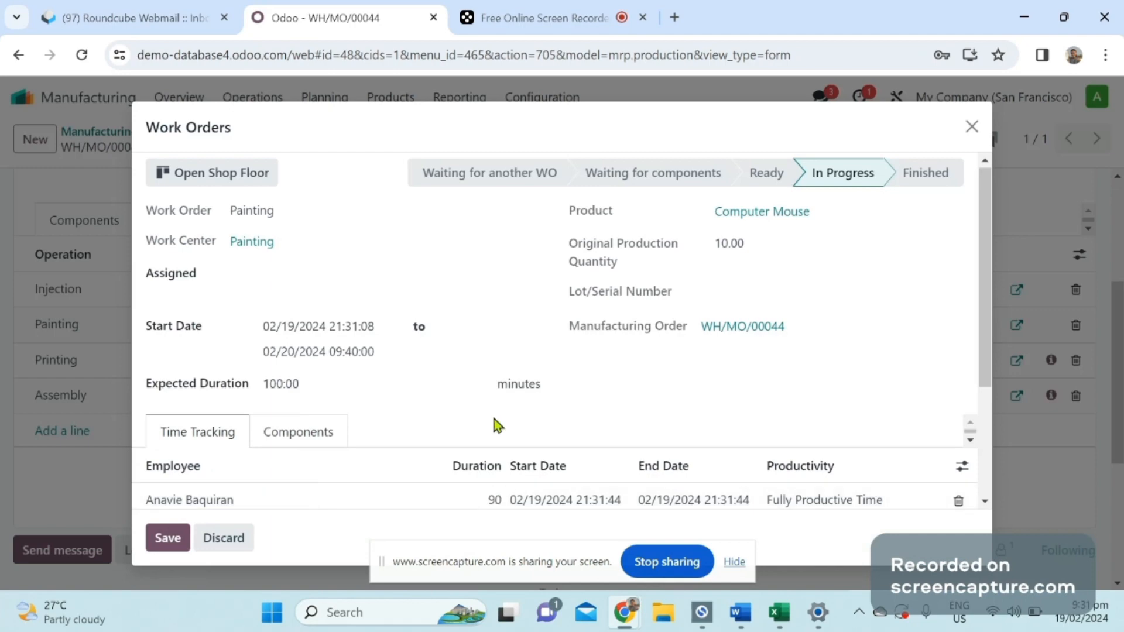
{"action": "left_click", "coordinate": [490, 412]}
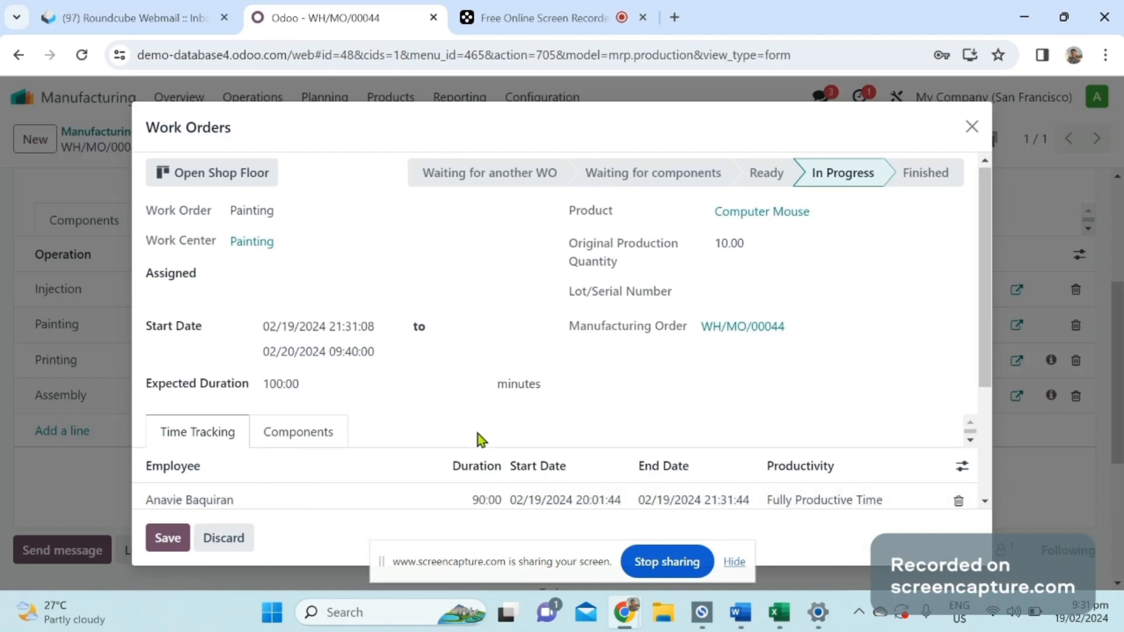
Mark the Painting work order as done on the Shop Floor and return to the manufacturing order.
{"action": "left_click", "coordinate": [315, 436]}
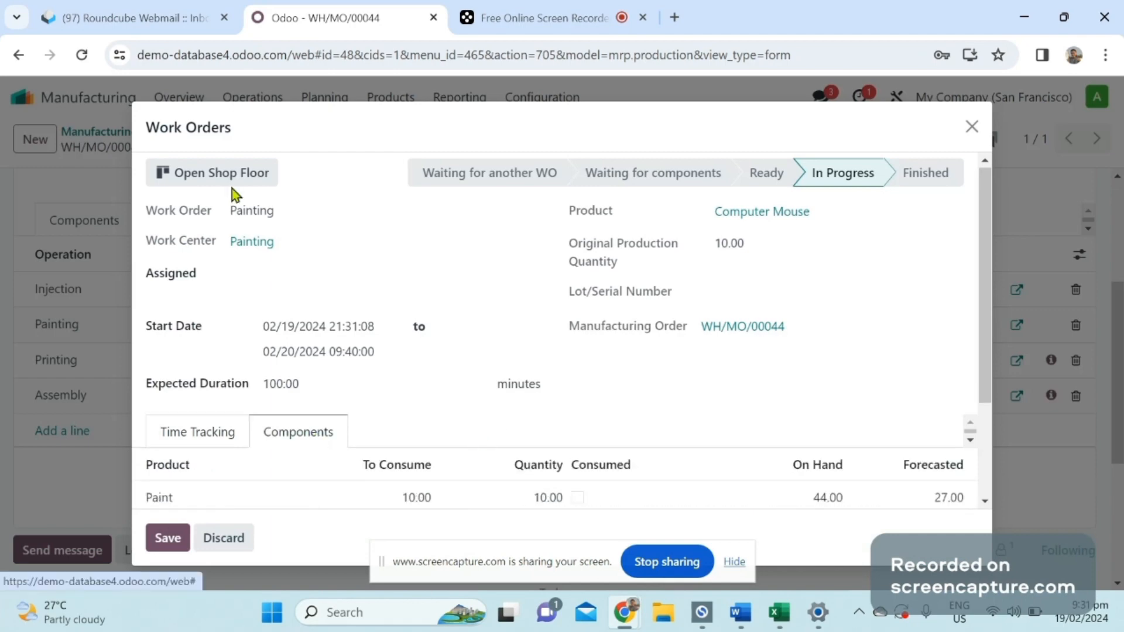
{"action": "key", "text": "Escape"}
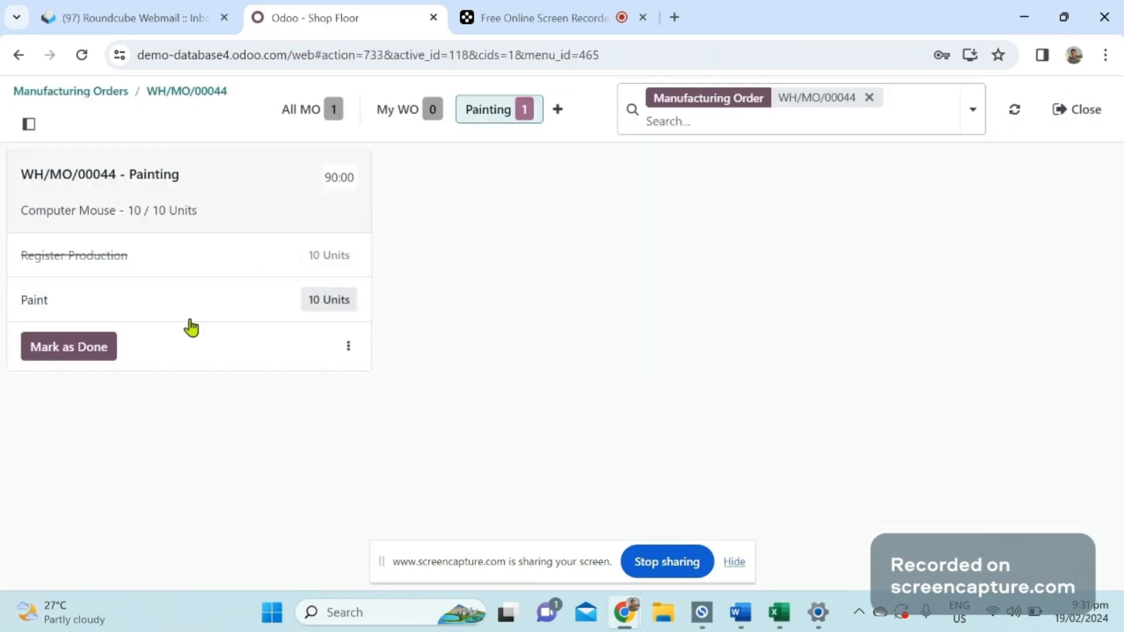
{"action": "left_click", "coordinate": [67, 351]}
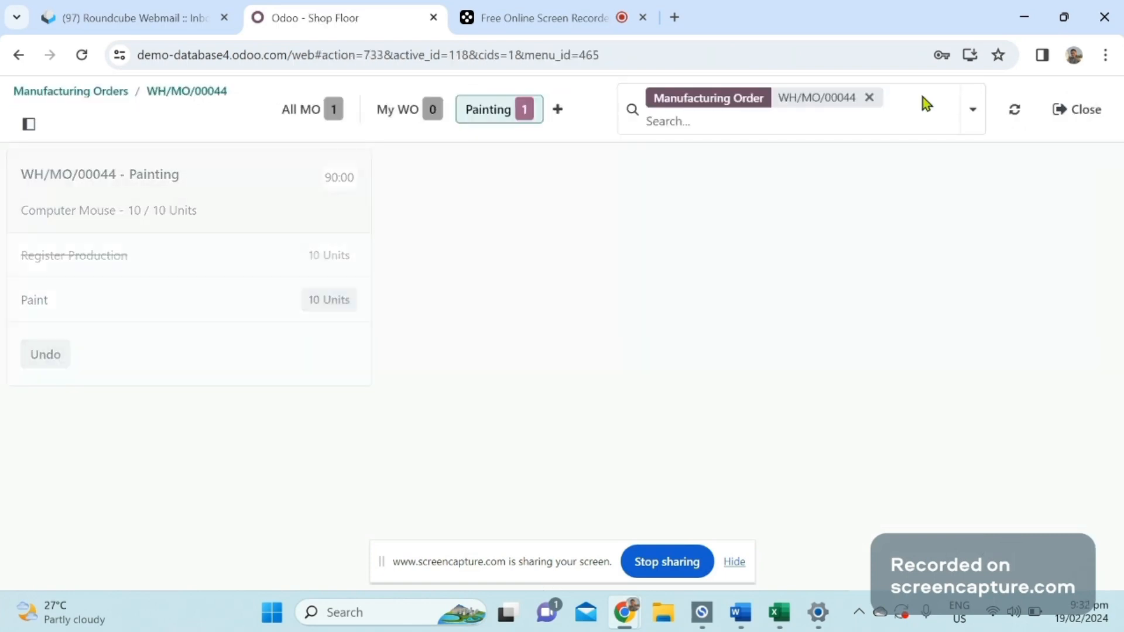
{"action": "left_click", "coordinate": [199, 94]}
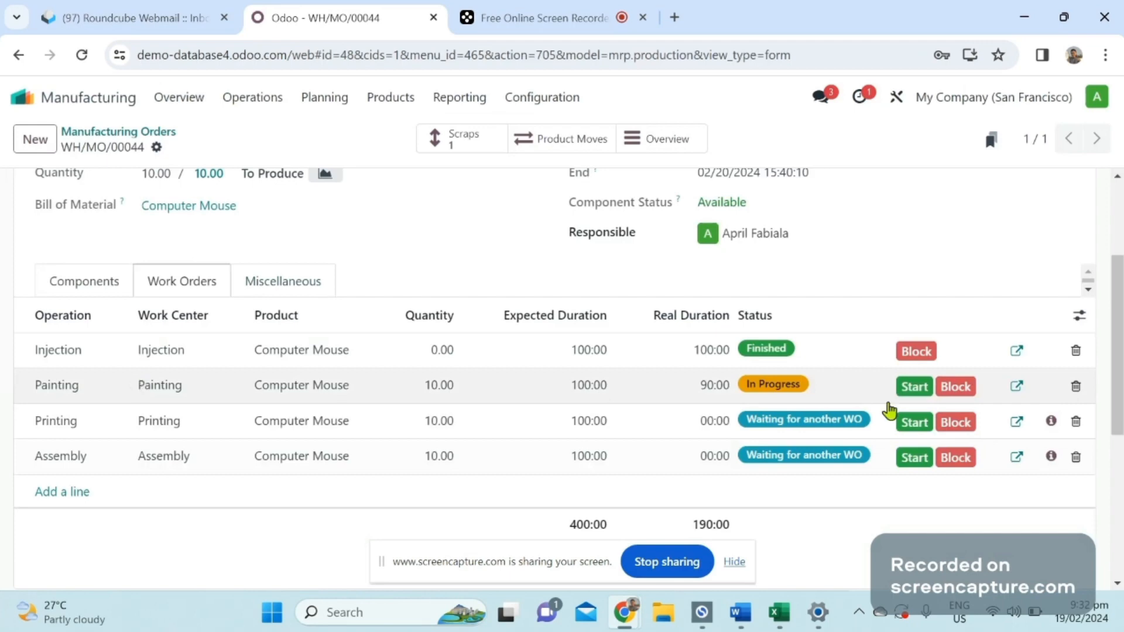
Reopen the Painting work order on the Shop Floor and examine its operators and available actions.
{"action": "left_click", "coordinate": [1017, 386]}
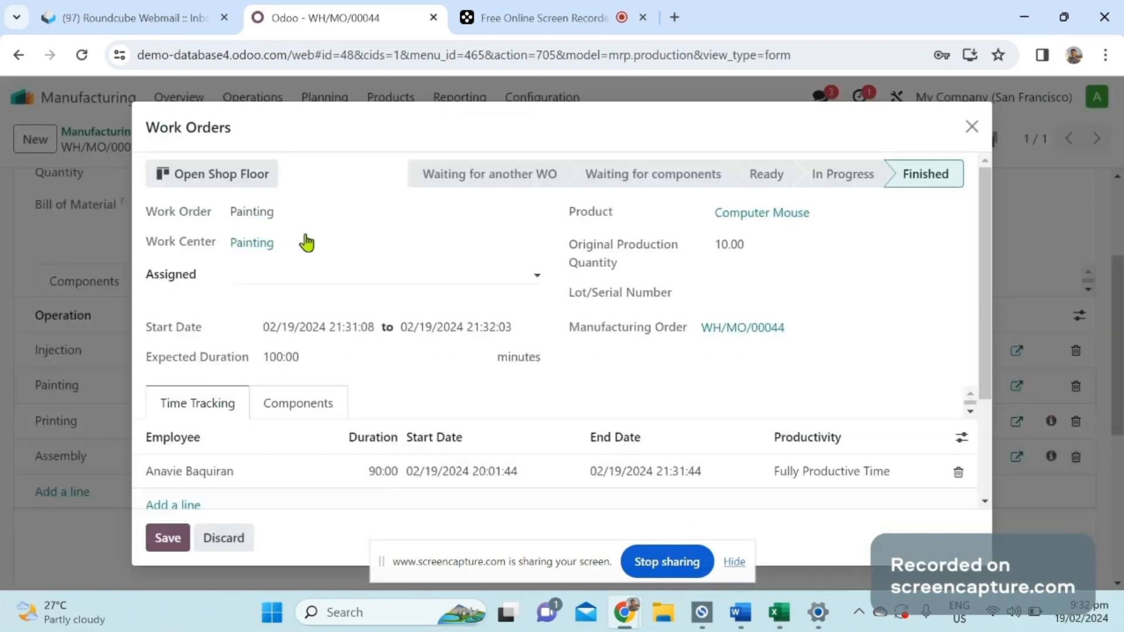
{"action": "left_click", "coordinate": [225, 183]}
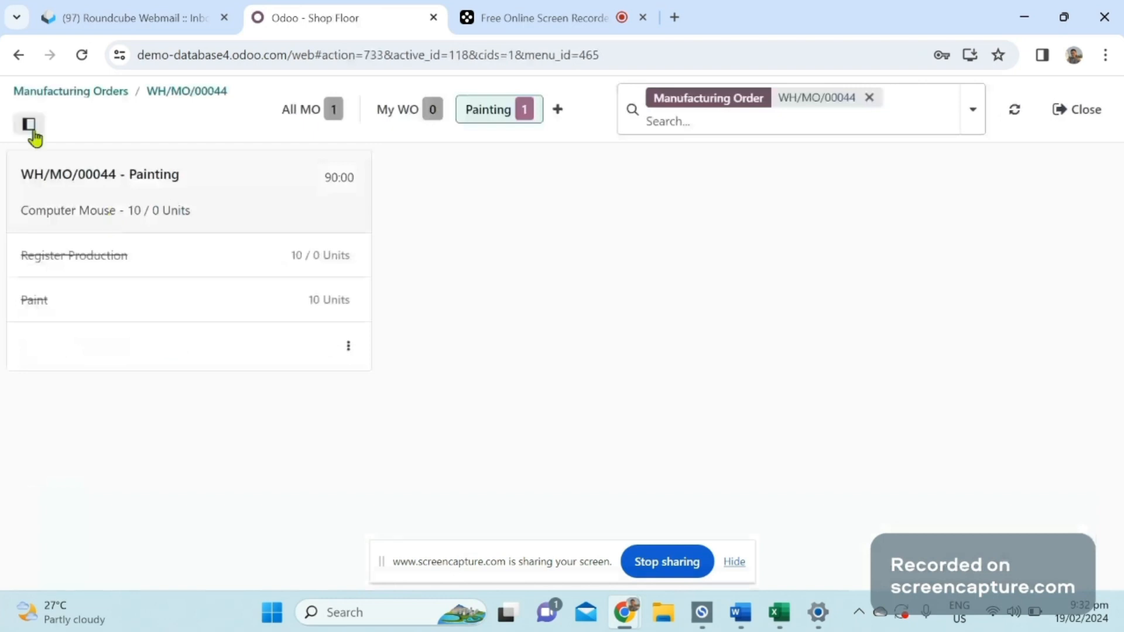
{"action": "left_click", "coordinate": [31, 127]}
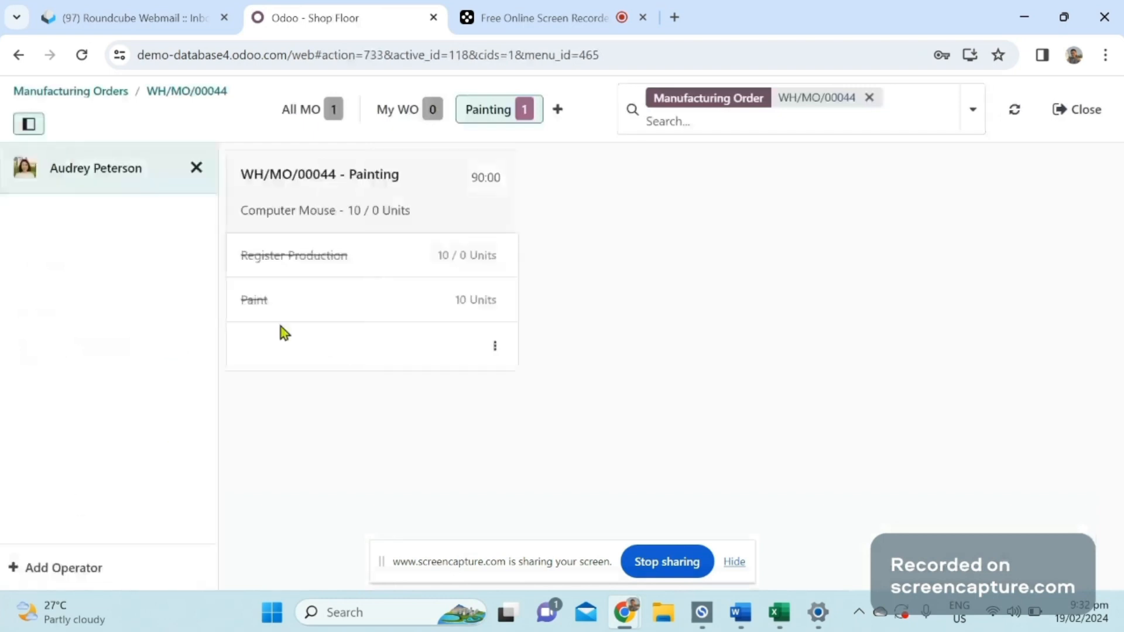
{"action": "left_click", "coordinate": [496, 349]}
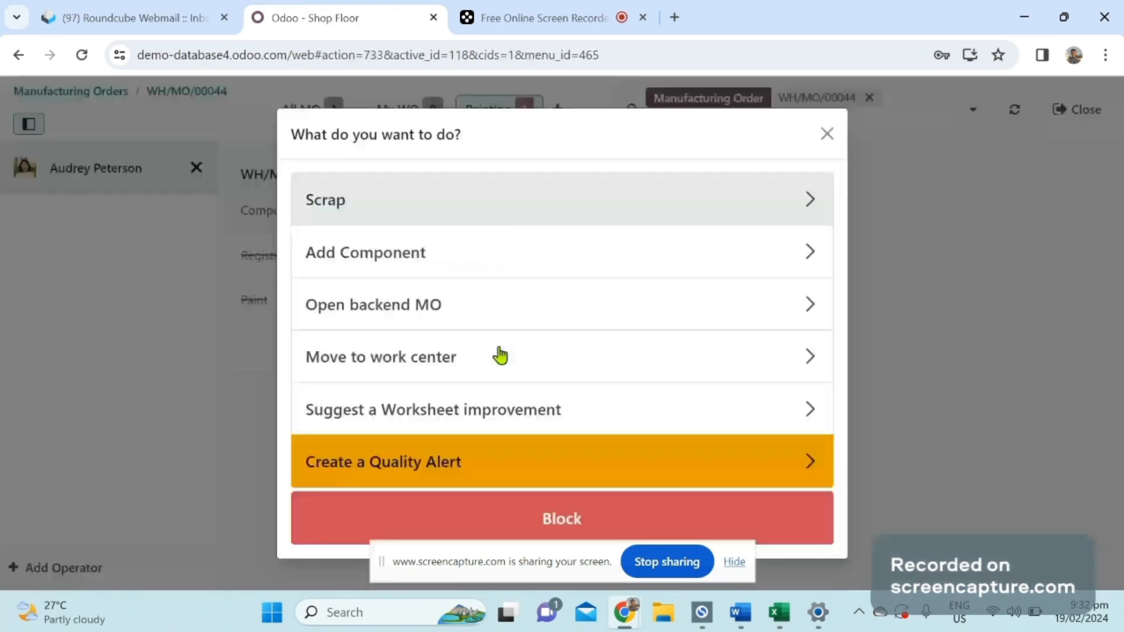
{"action": "left_click", "coordinate": [861, 170]}
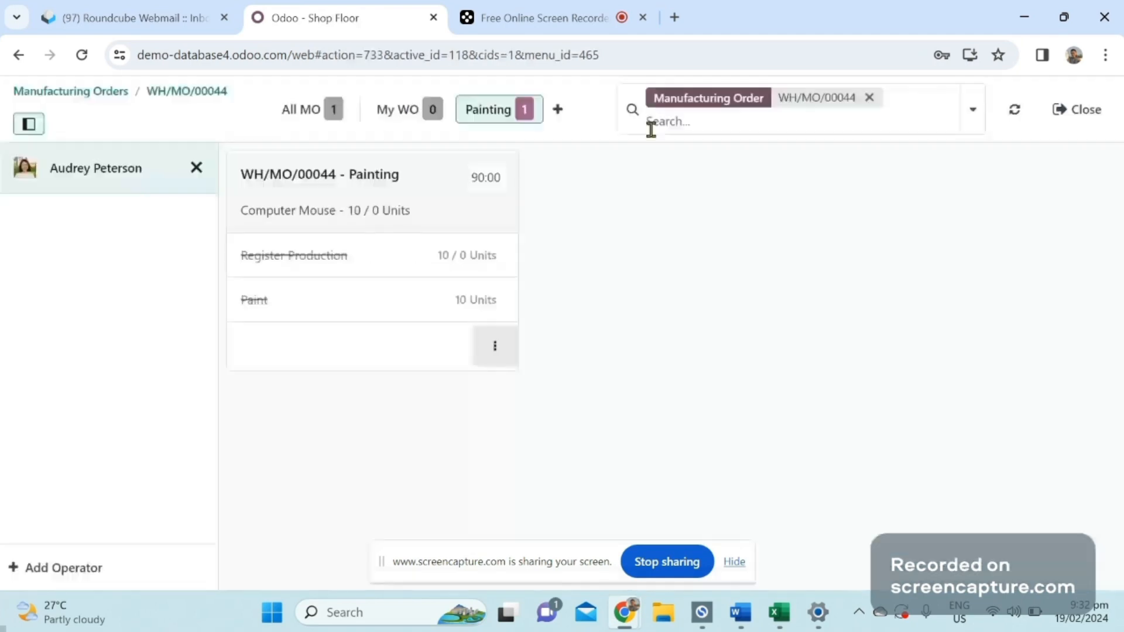
Hide the operator list, return to the manufacturing order and start the Printing work order.
{"action": "left_click", "coordinate": [27, 125]}
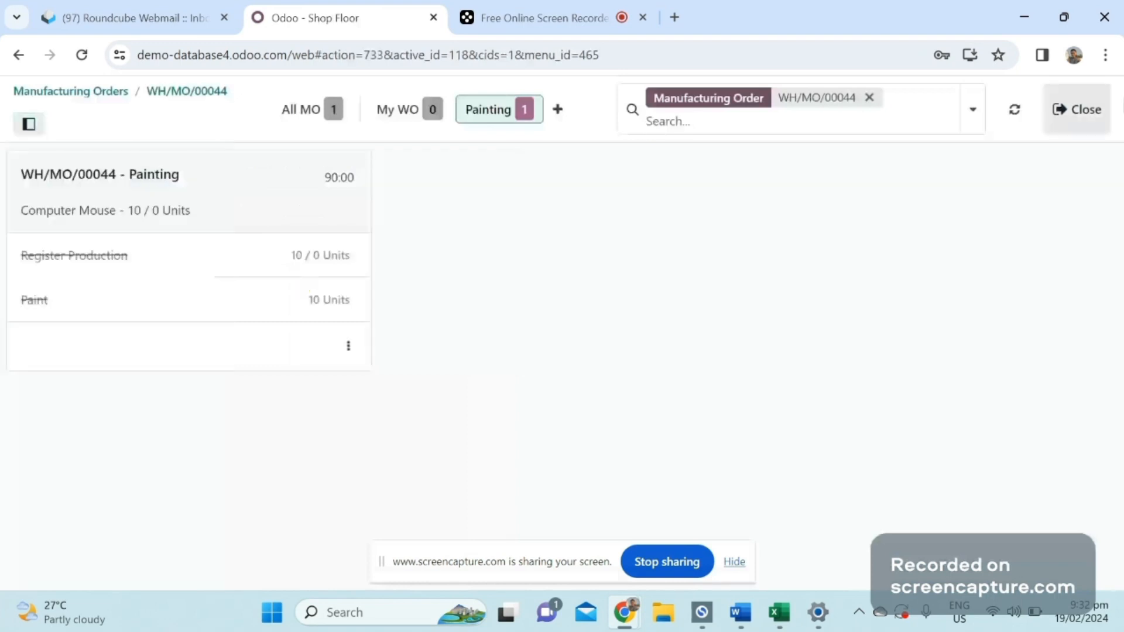
{"action": "left_click", "coordinate": [195, 97]}
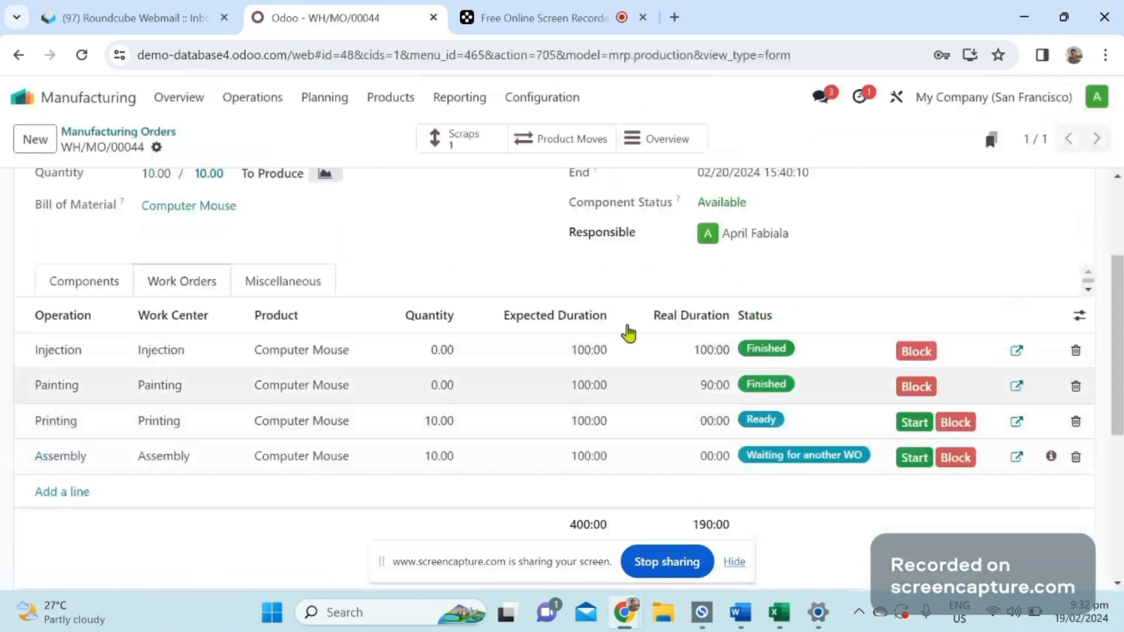
{"action": "left_click", "coordinate": [915, 423]}
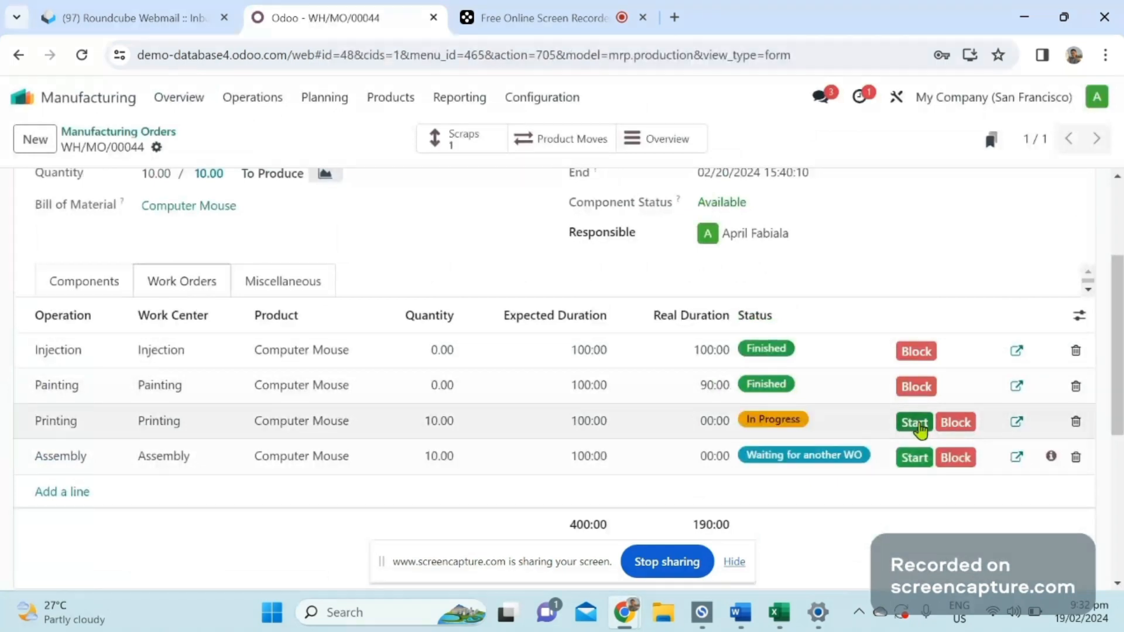
Add a time tracking line with a duration of 110 minutes to the Printing work order and display its components.
{"action": "left_click", "coordinate": [1016, 422]}
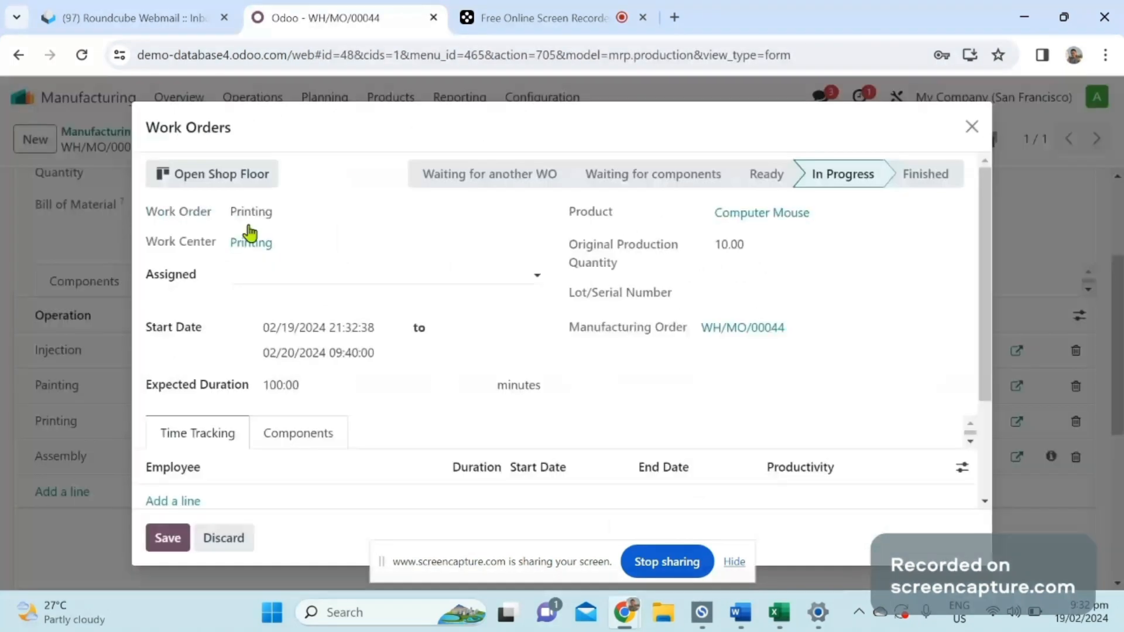
{"action": "left_click", "coordinate": [197, 501]}
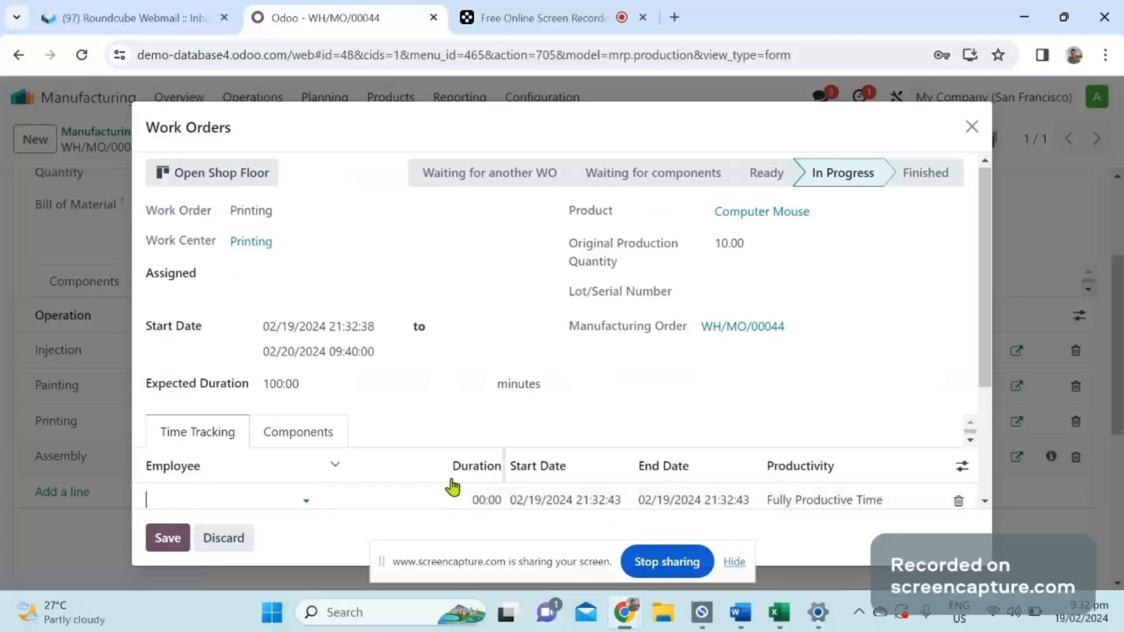
{"action": "left_click", "coordinate": [470, 501]}
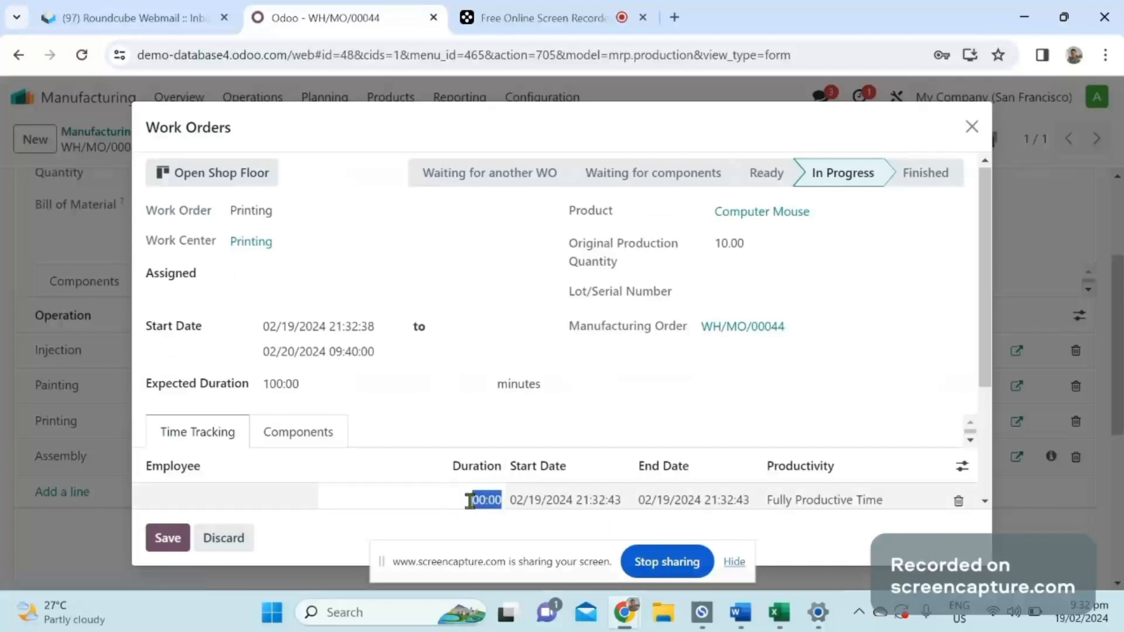
{"action": "type", "text": "110"}
{"action": "left_click", "coordinate": [440, 414]}
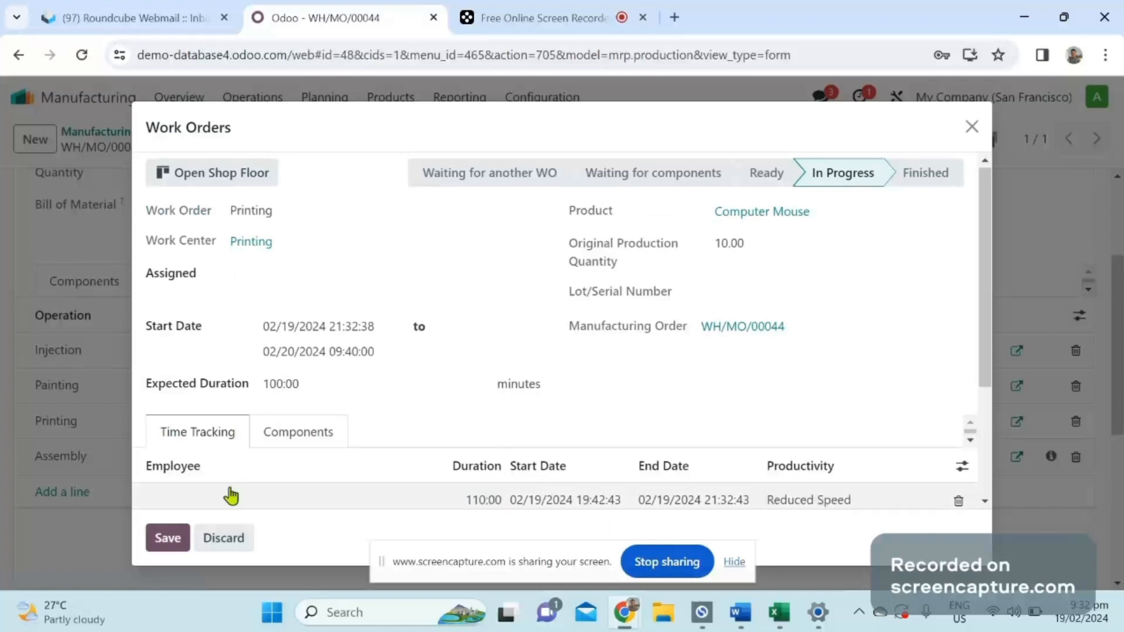
{"action": "left_click", "coordinate": [232, 496]}
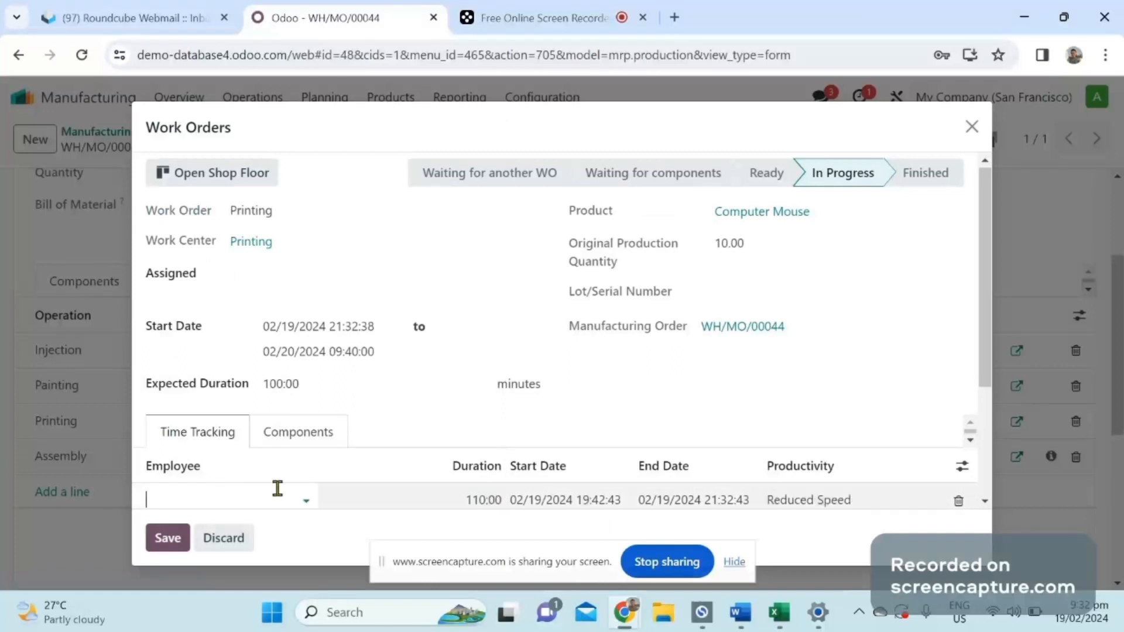
{"action": "left_click", "coordinate": [301, 436]}
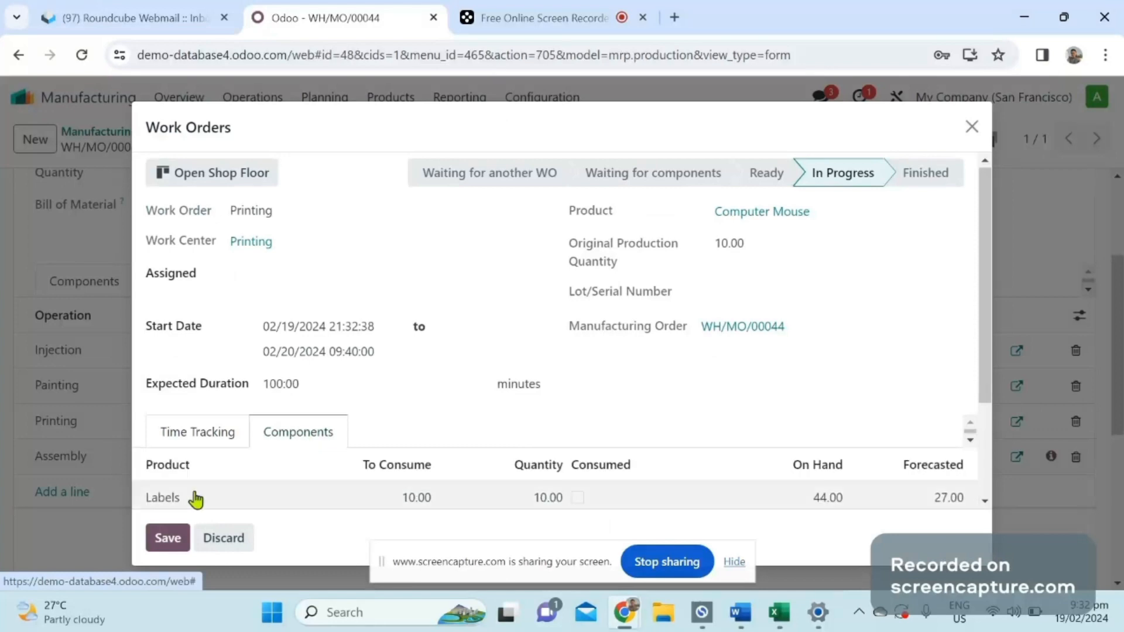
Mark the Printing work order as done on the Shop Floor and return to the manufacturing order.
{"action": "left_click", "coordinate": [168, 177]}
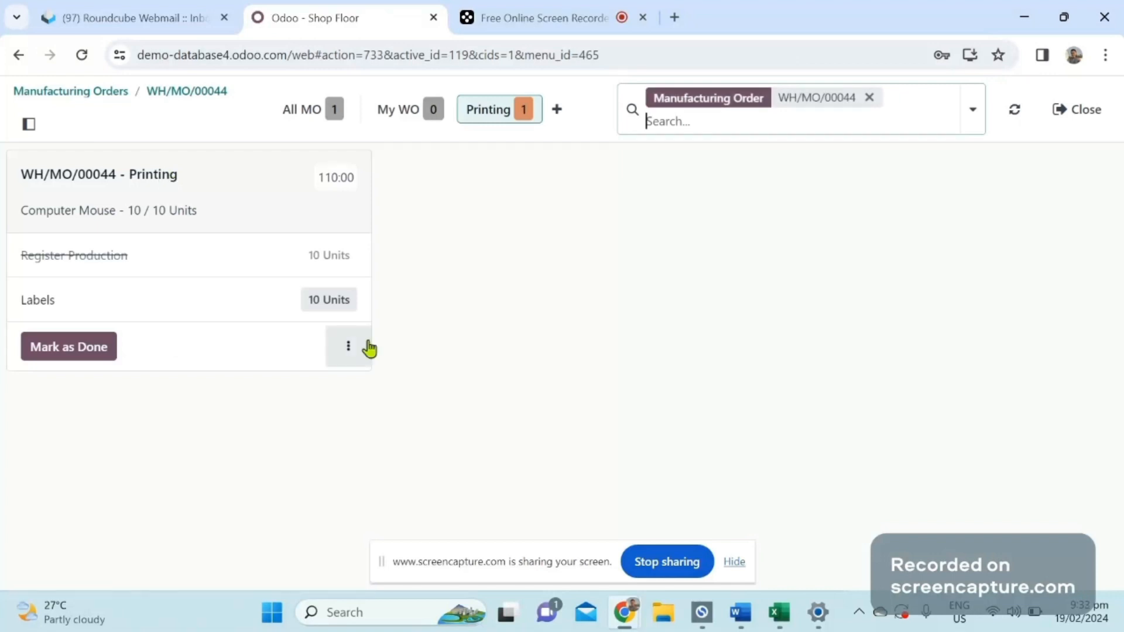
{"action": "left_click", "coordinate": [88, 351]}
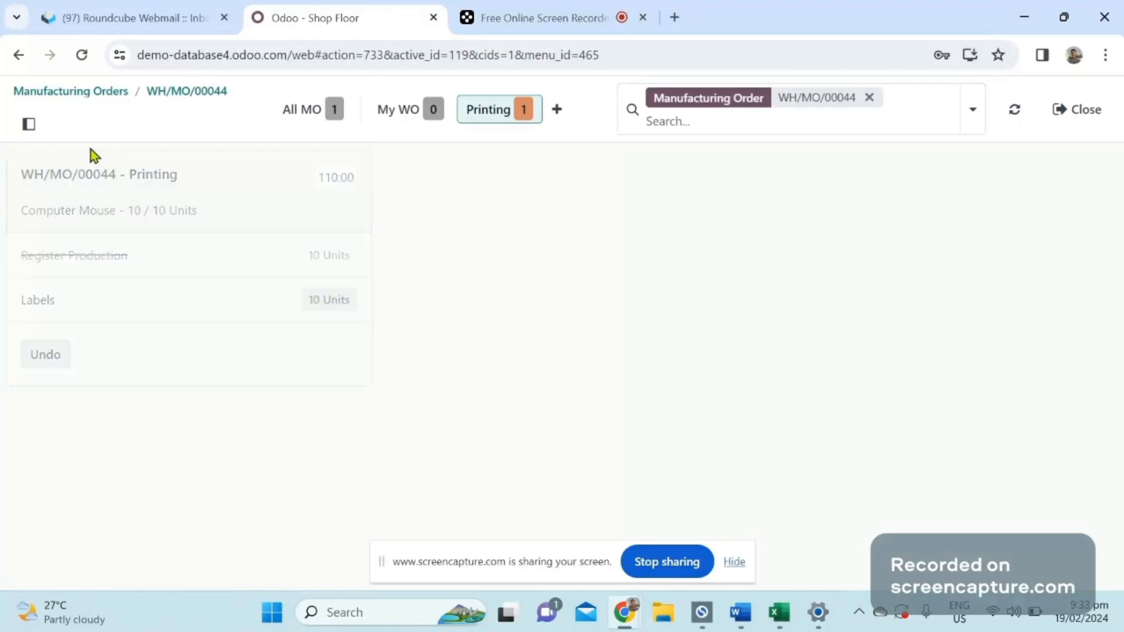
{"action": "left_click", "coordinate": [164, 101]}
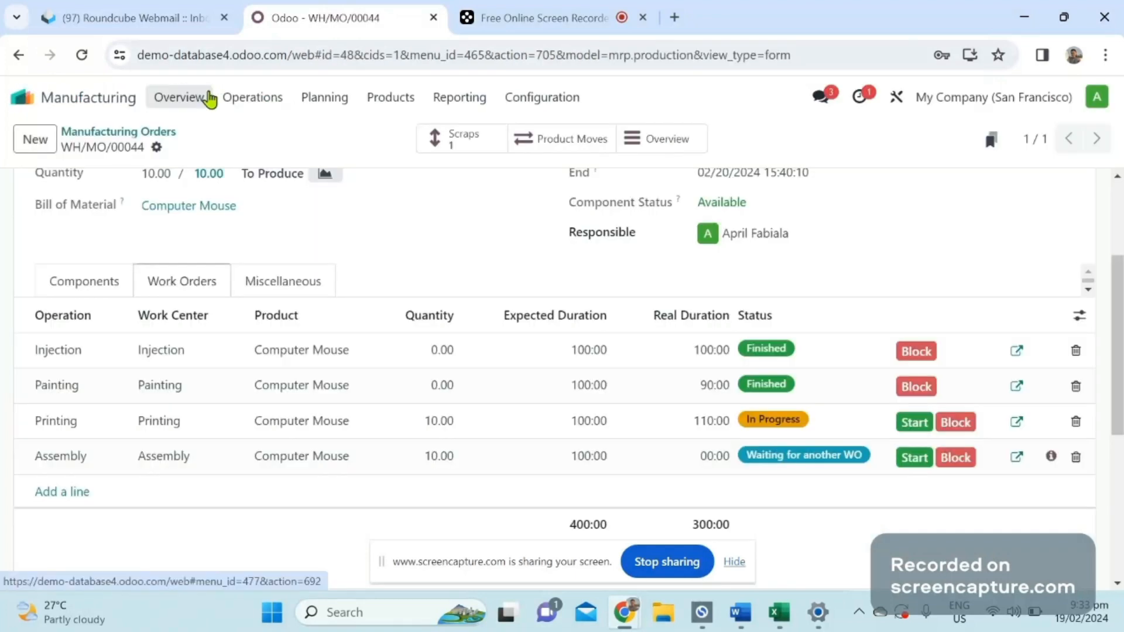
Open and save the Printing work order's details, and start the Assembly work order.
{"action": "left_click", "coordinate": [1021, 429]}
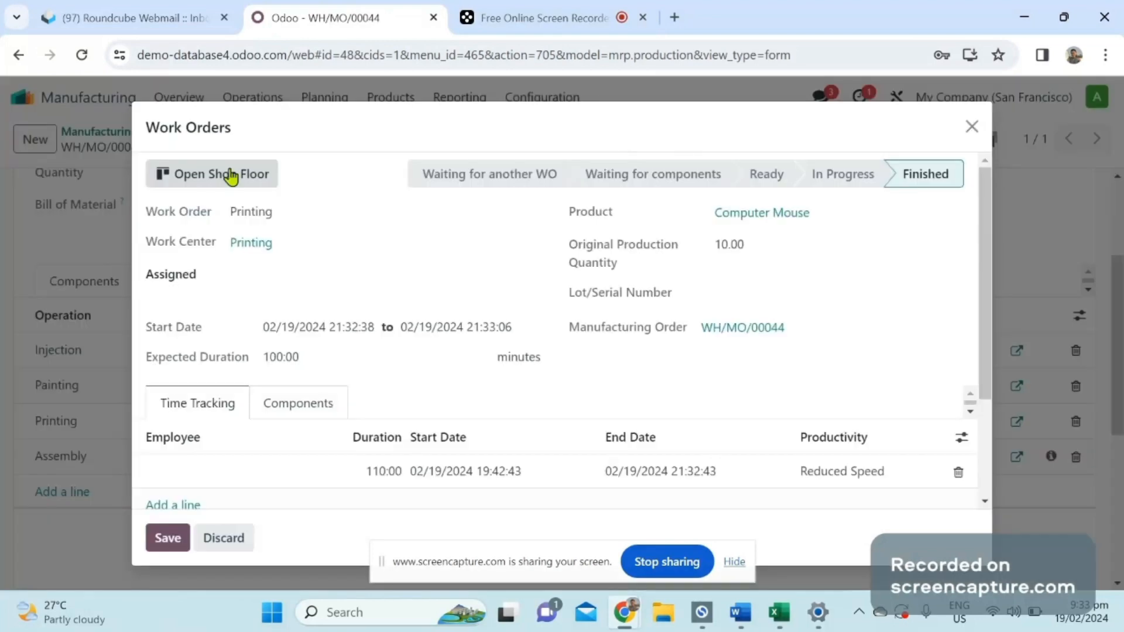
{"action": "left_click", "coordinate": [174, 537]}
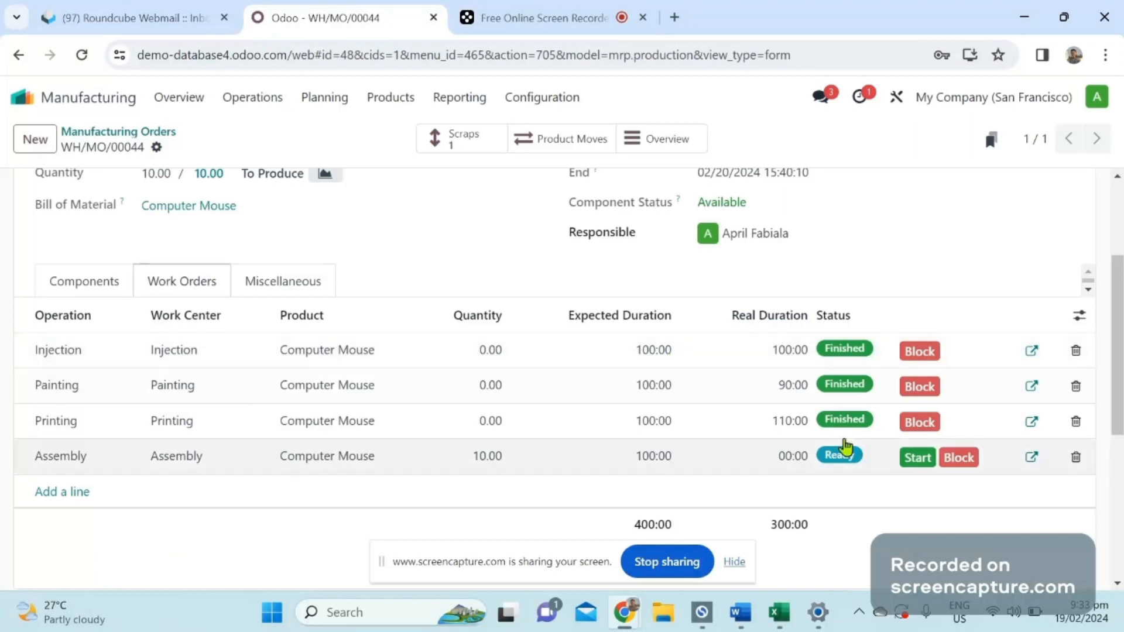
{"action": "left_click", "coordinate": [918, 457]}
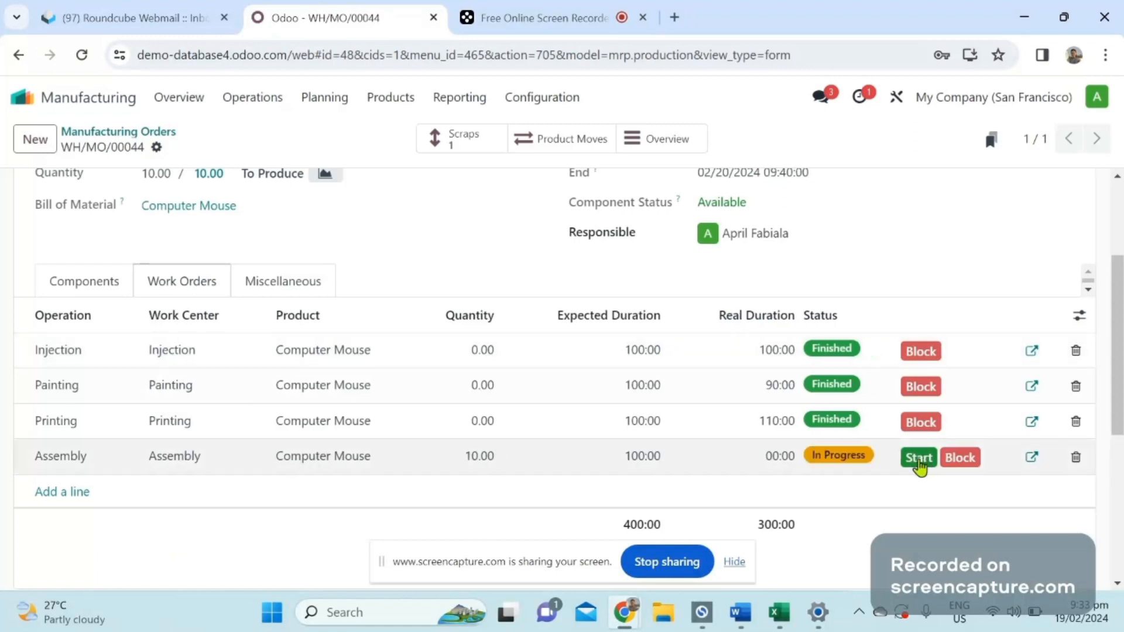
{"action": "left_click", "coordinate": [1029, 462]}
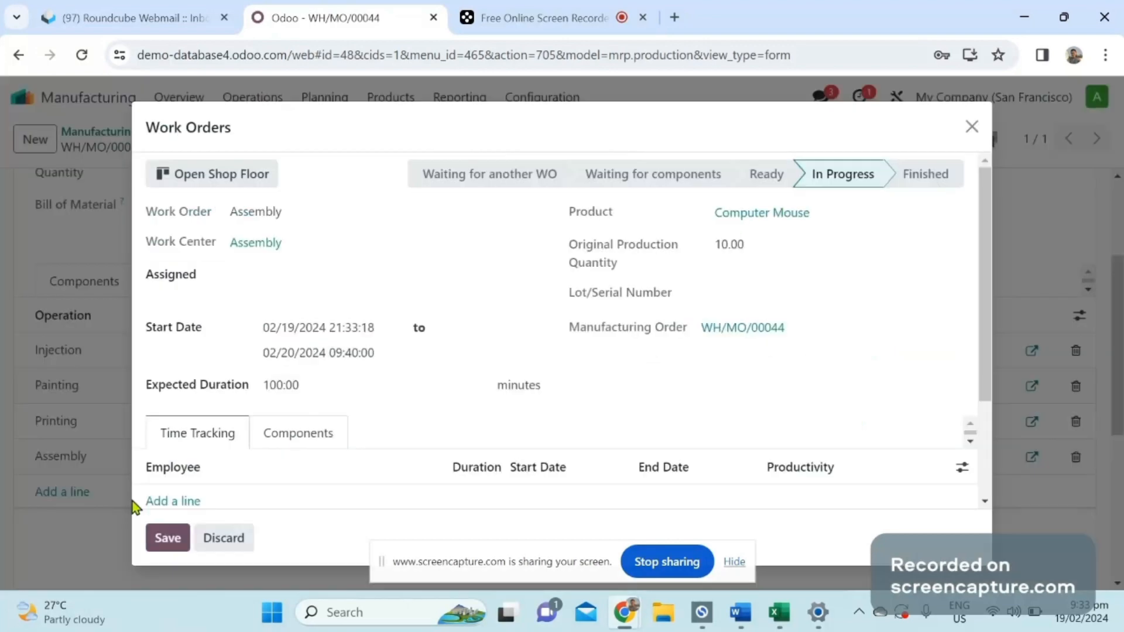
{"action": "left_click", "coordinate": [158, 502]}
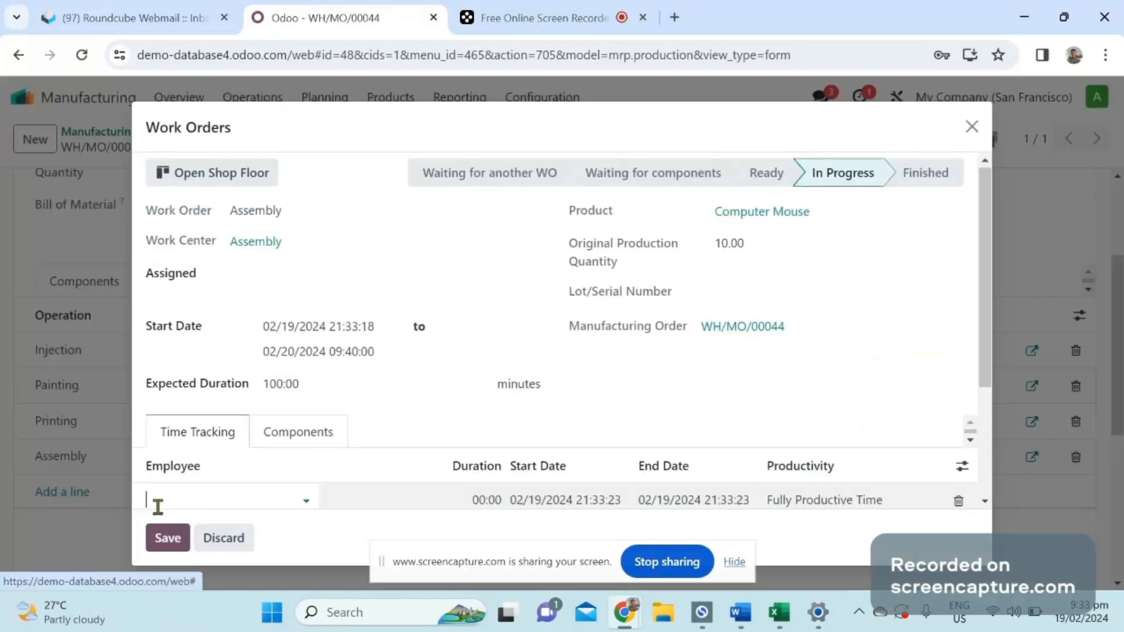
{"action": "left_click", "coordinate": [224, 538]}
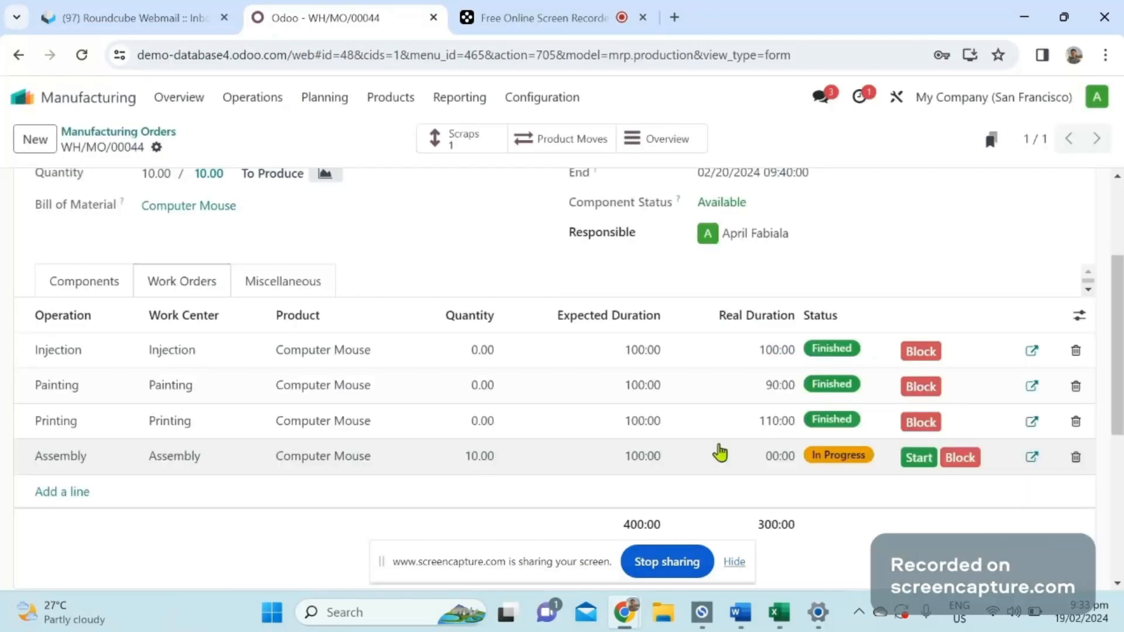
Mark the Assembly work order as done on the Shop Floor and close production, returning to the manufacturing order.
{"action": "left_click", "coordinate": [1031, 457]}
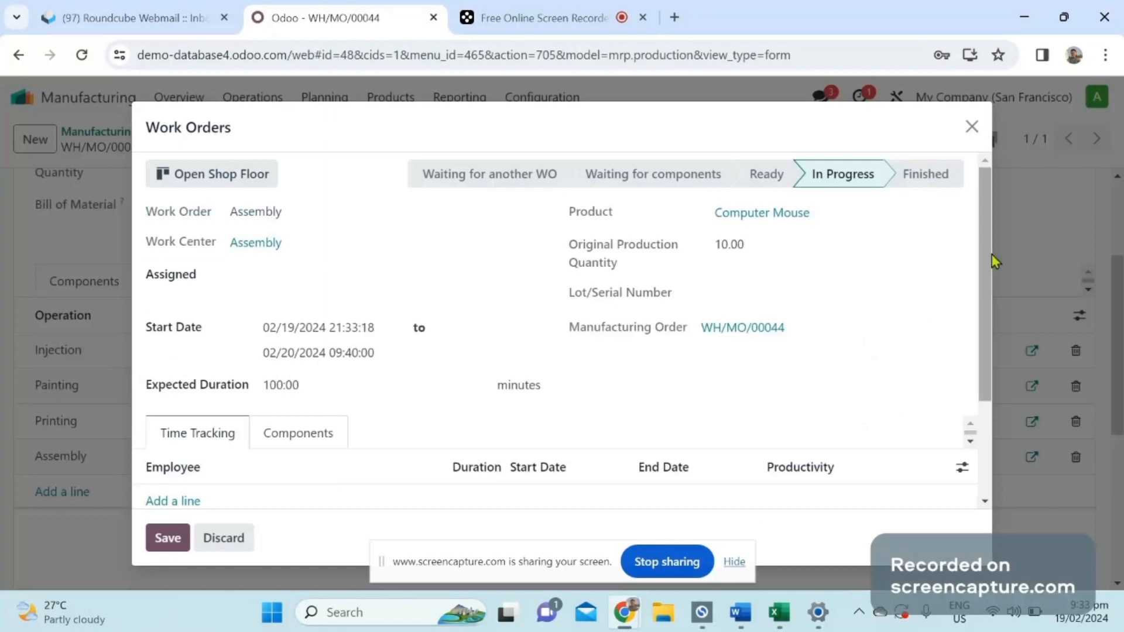
{"action": "left_click_drag", "start_coordinate": [992, 255], "coordinate": [992, 262]}
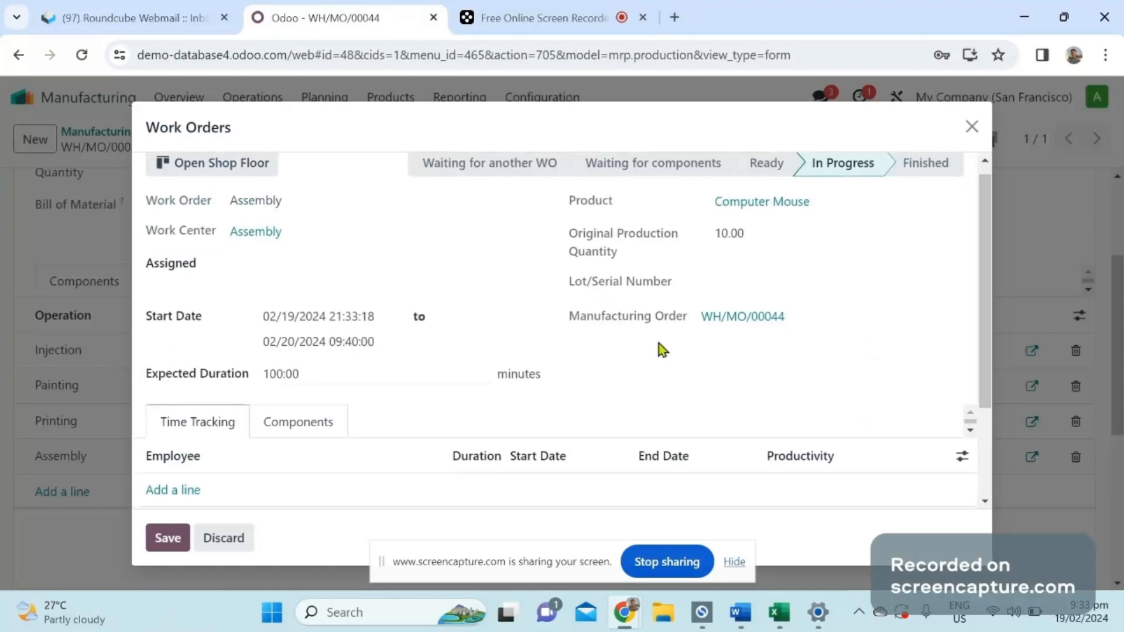
{"action": "scroll", "coordinate": [984, 265], "scroll_direction": "up", "scroll_amount": 1}
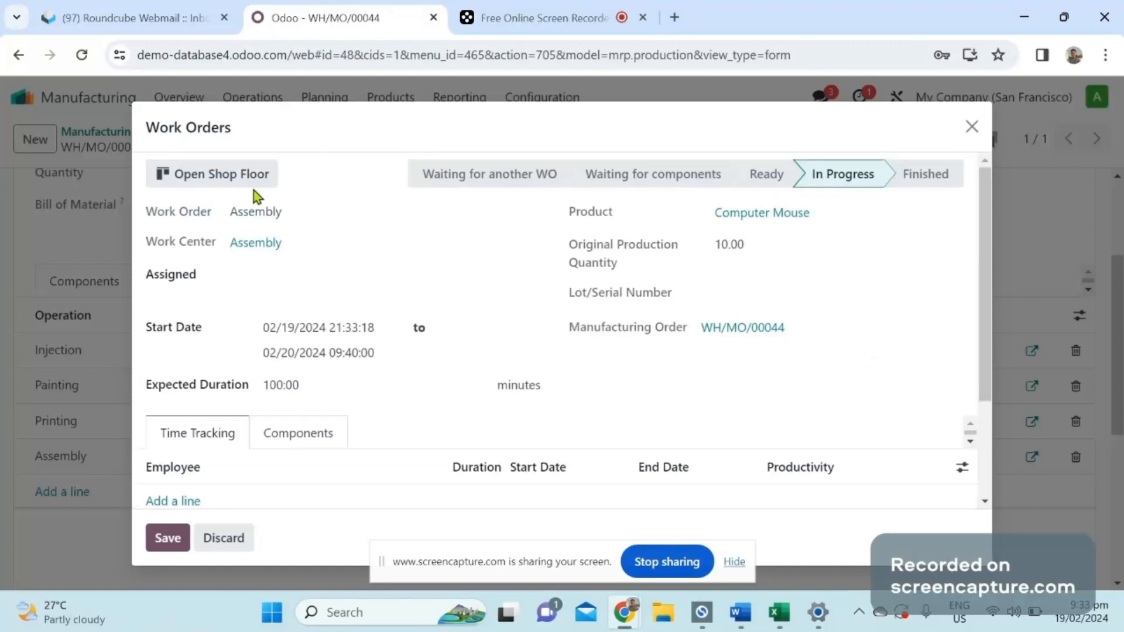
{"action": "key", "text": "Escape"}
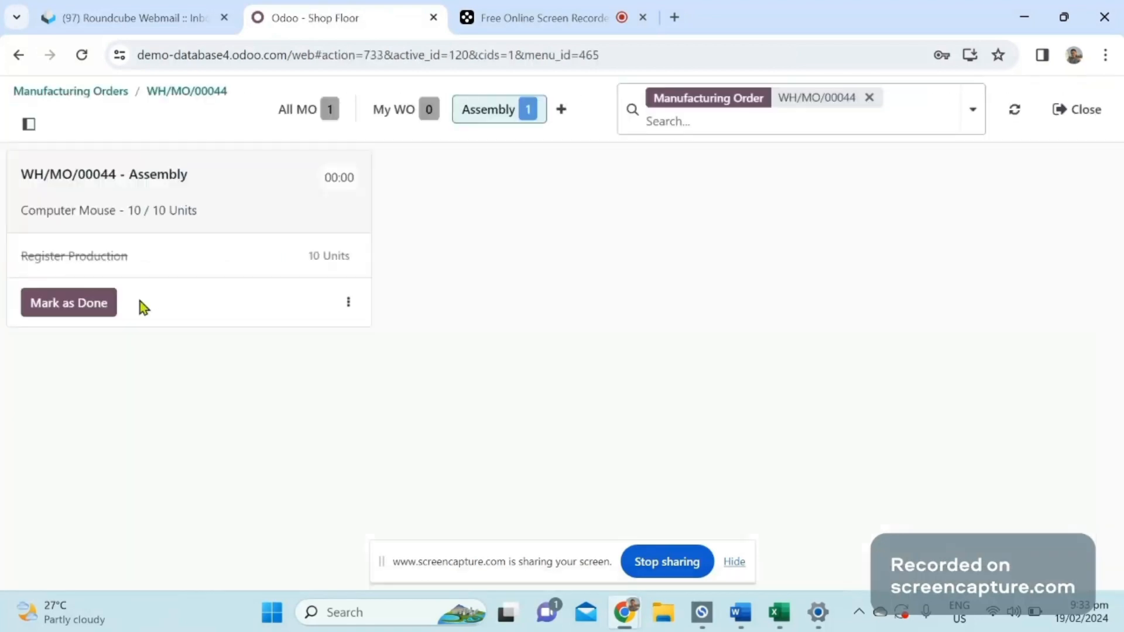
{"action": "left_click", "coordinate": [83, 309]}
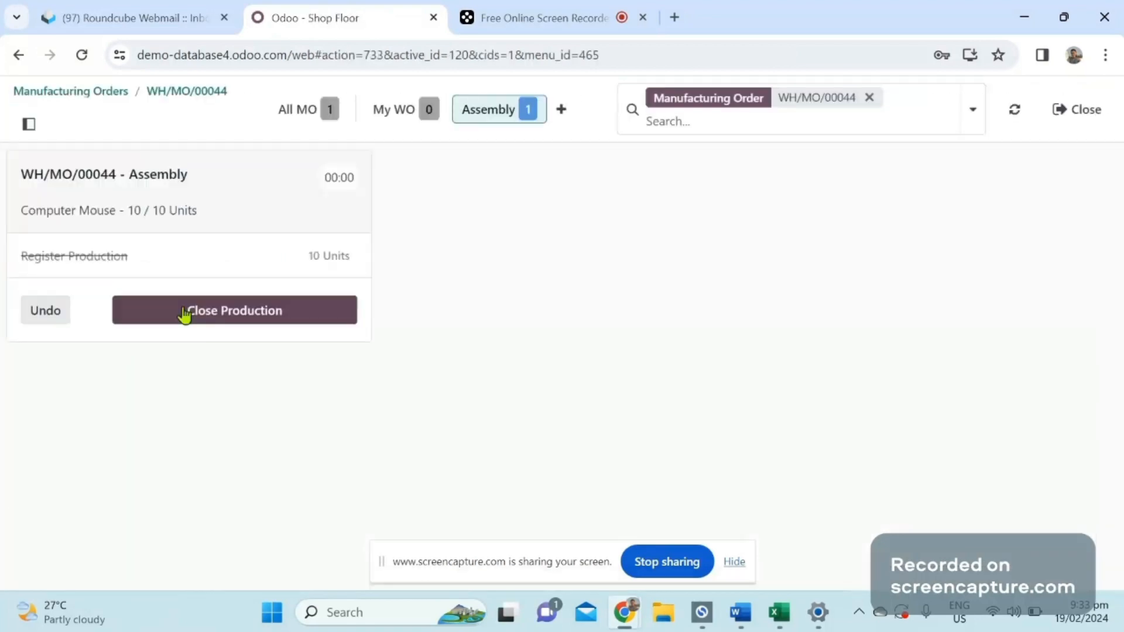
{"action": "left_click", "coordinate": [183, 315]}
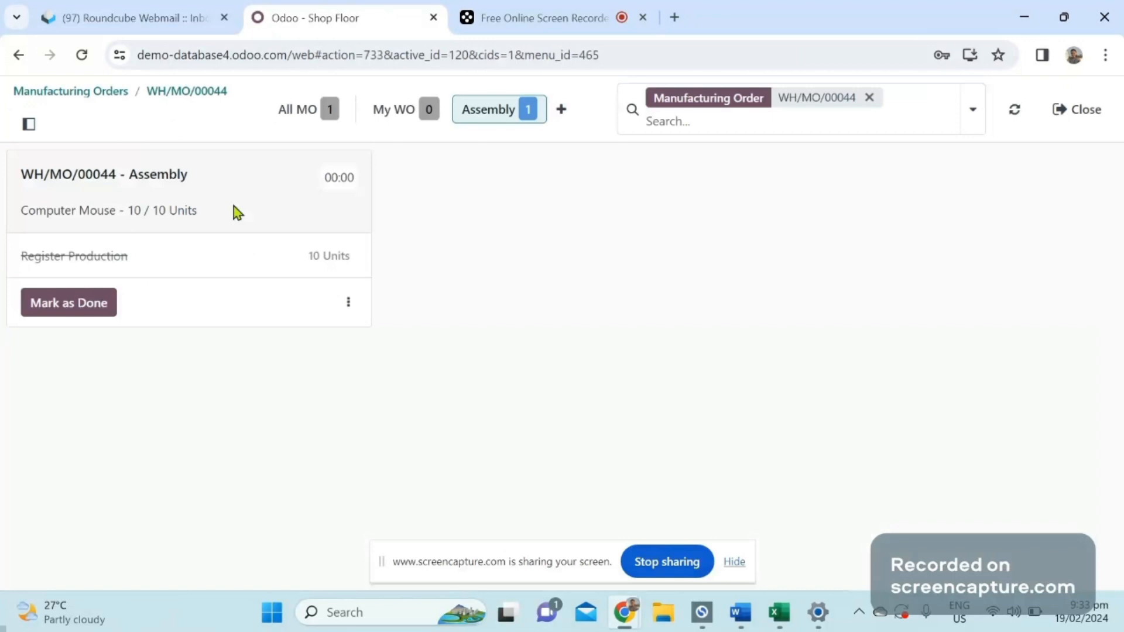
{"action": "left_click", "coordinate": [202, 93]}
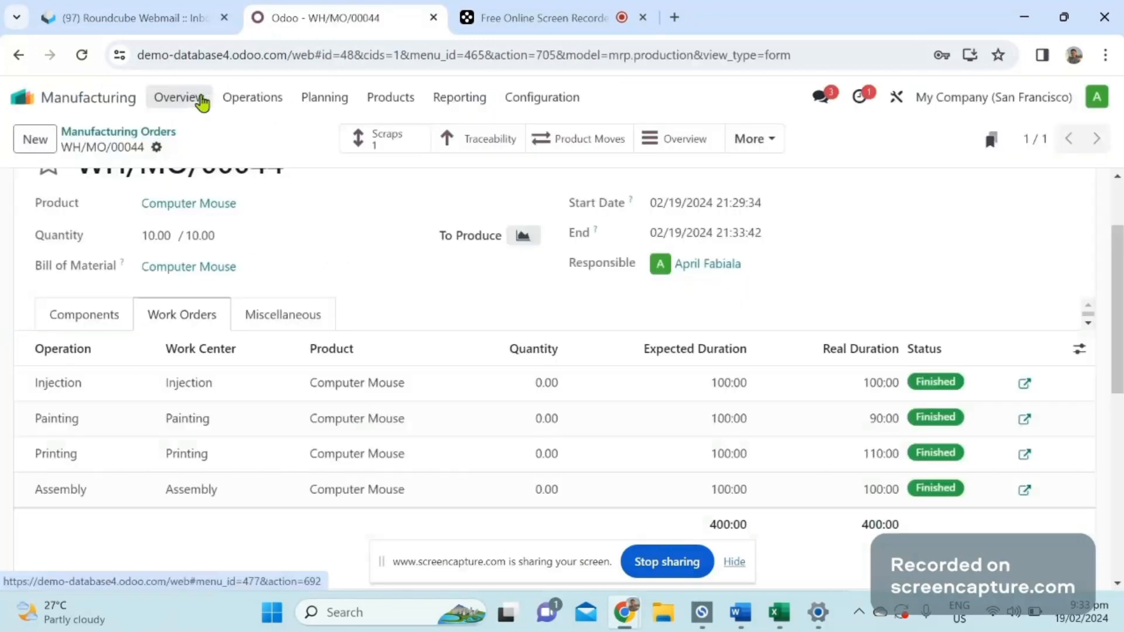
Examine the manufacturing order's status, its work order durations and the consumption of its components.
{"action": "scroll", "coordinate": [562, 352], "scroll_direction": "up", "scroll_amount": 2}
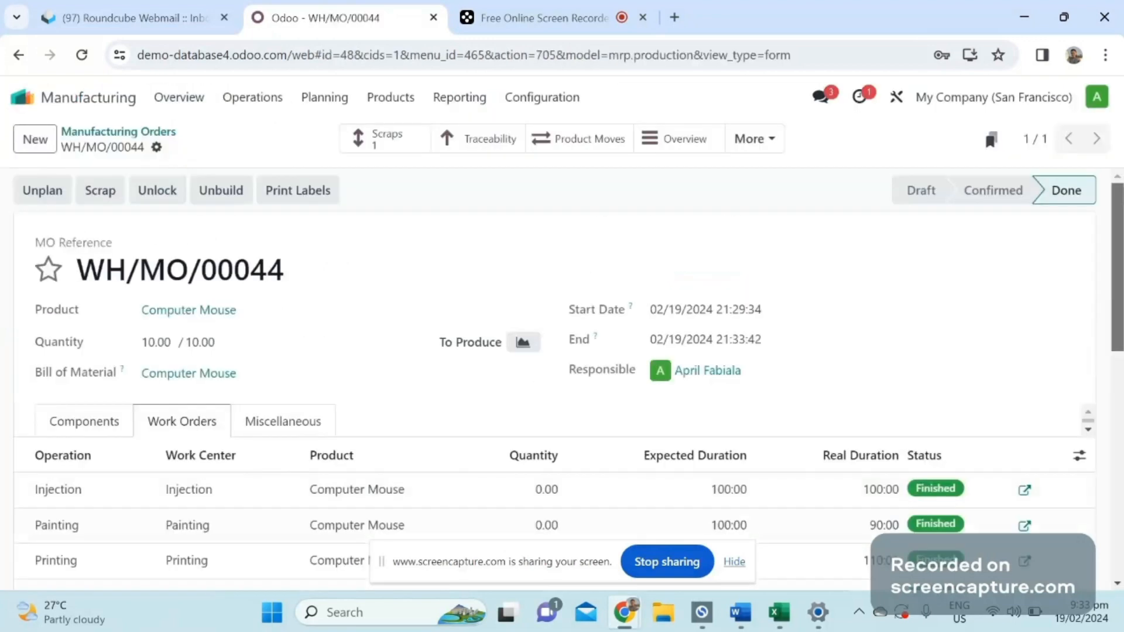
{"action": "scroll", "coordinate": [562, 398], "scroll_direction": "down", "scroll_amount": 1}
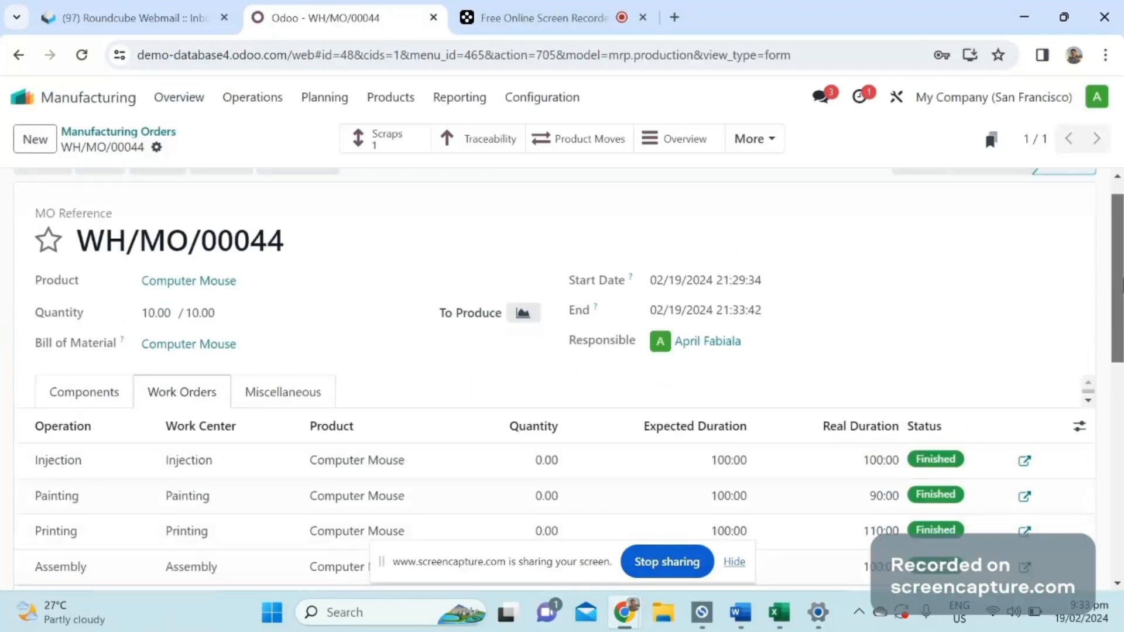
{"action": "scroll", "coordinate": [1081, 419], "scroll_direction": "down", "scroll_amount": 2}
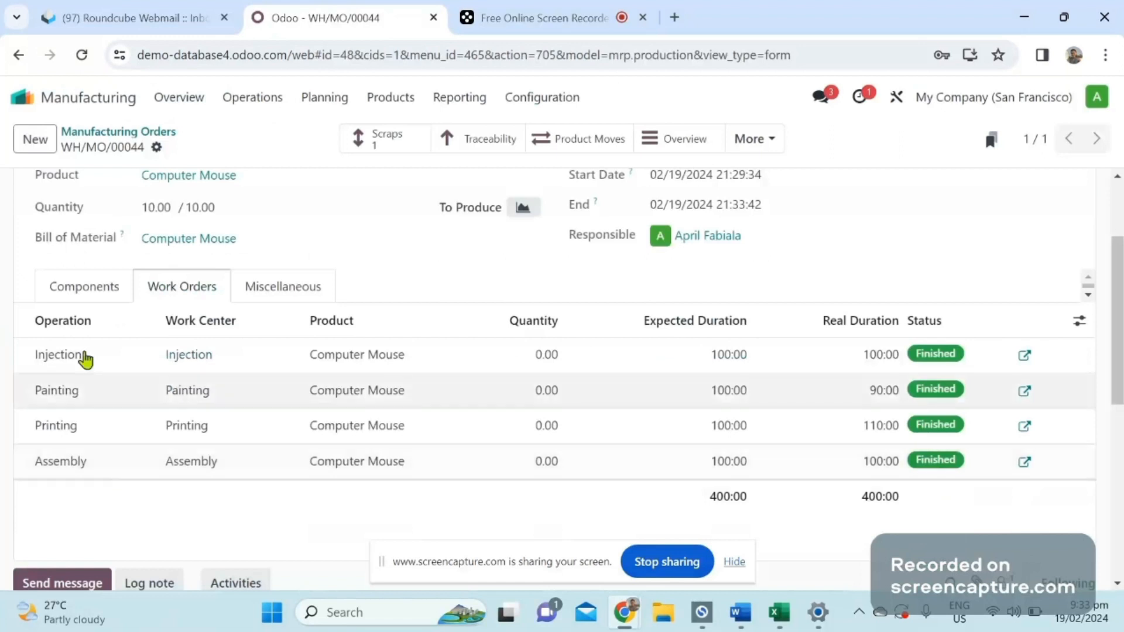
{"action": "left_click", "coordinate": [90, 287]}
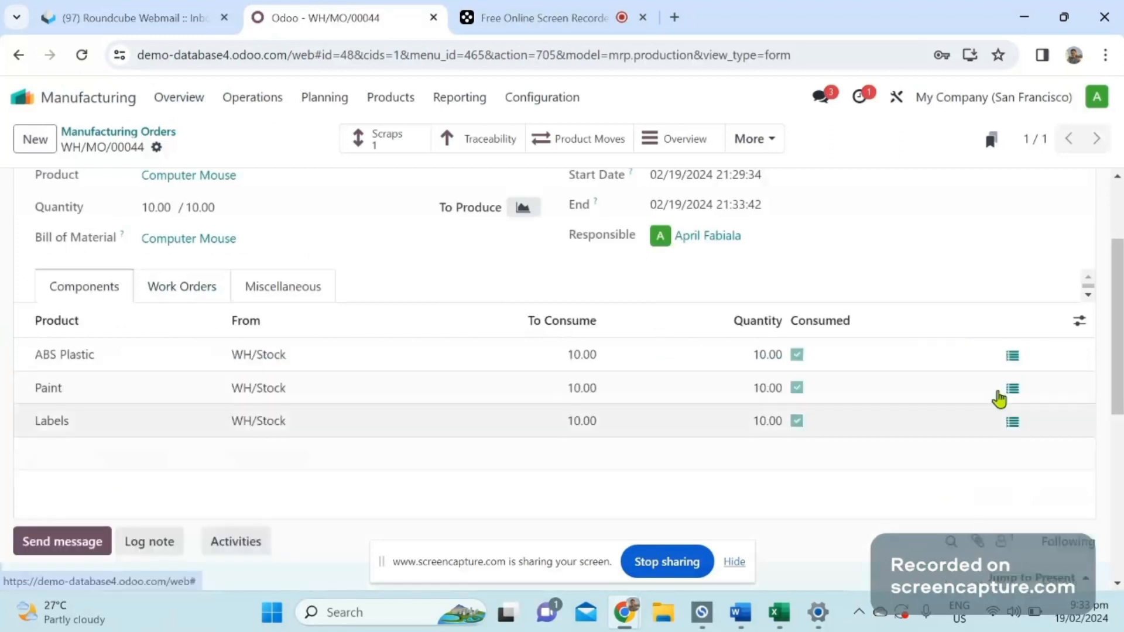
{"action": "scroll", "coordinate": [999, 398], "scroll_direction": "up", "scroll_amount": 2}
{"action": "scroll", "coordinate": [678, 393], "scroll_direction": "down", "scroll_amount": 1}
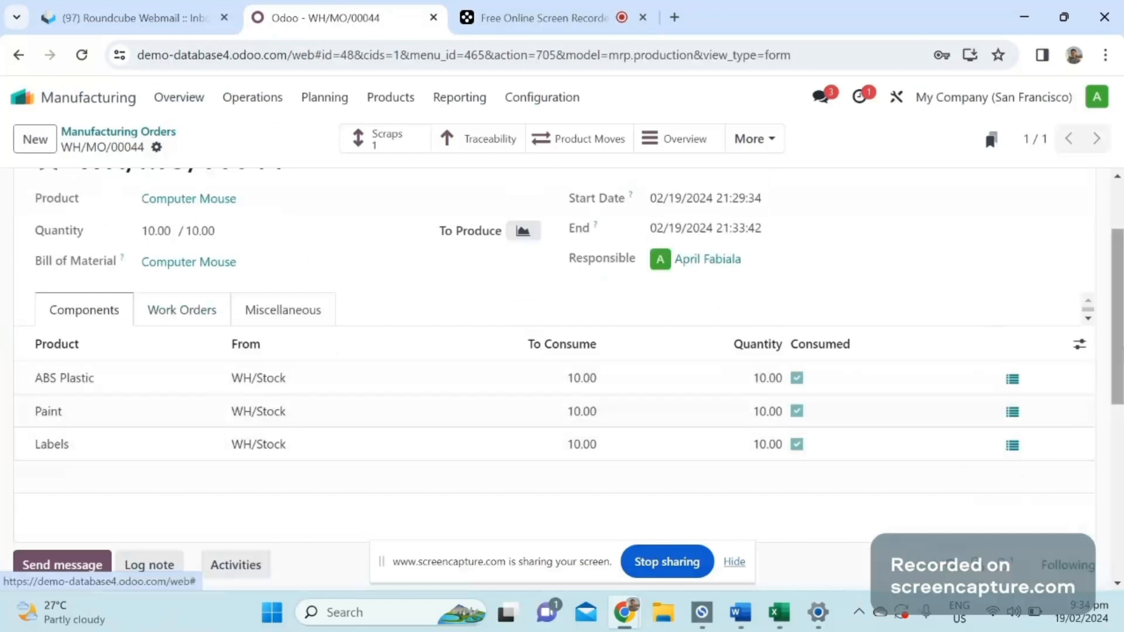
{"action": "scroll", "coordinate": [458, 436], "scroll_direction": "up", "scroll_amount": 2}
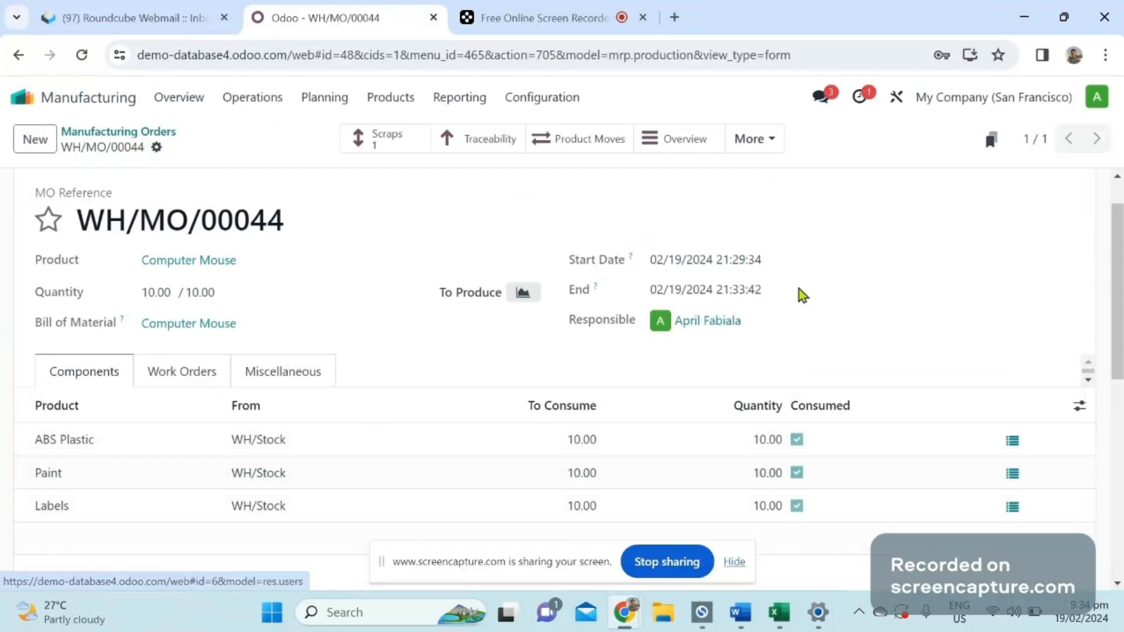
{"action": "scroll", "coordinate": [799, 289], "scroll_direction": "up", "scroll_amount": 1}
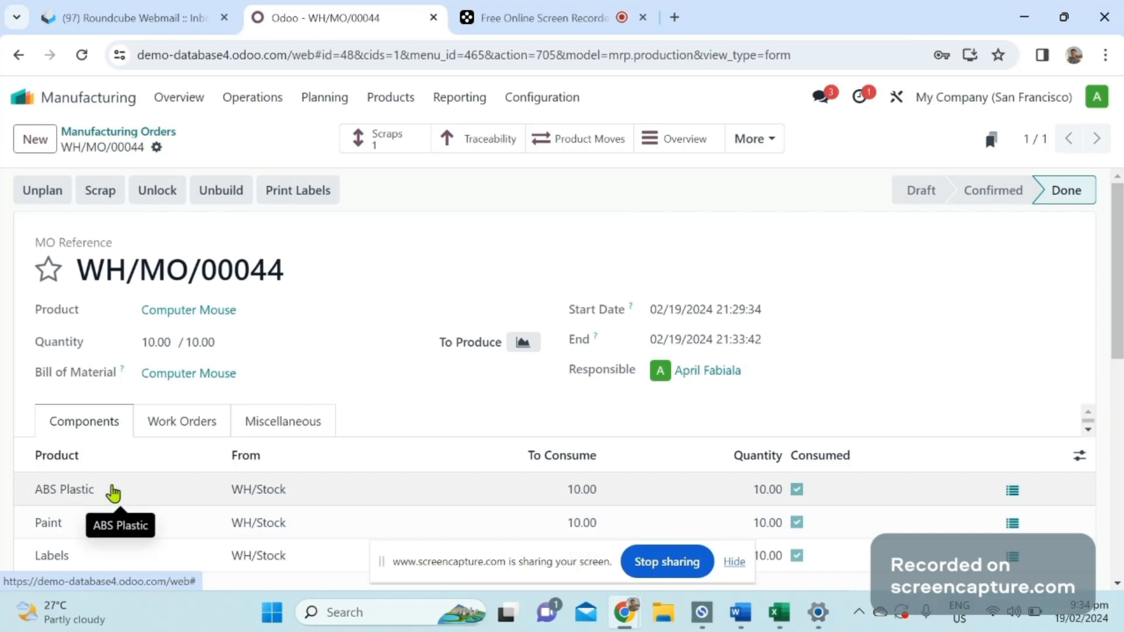
Display the order's work orders, inspect its linked scrap orders and return to the manufacturing order.
{"action": "left_click", "coordinate": [168, 424]}
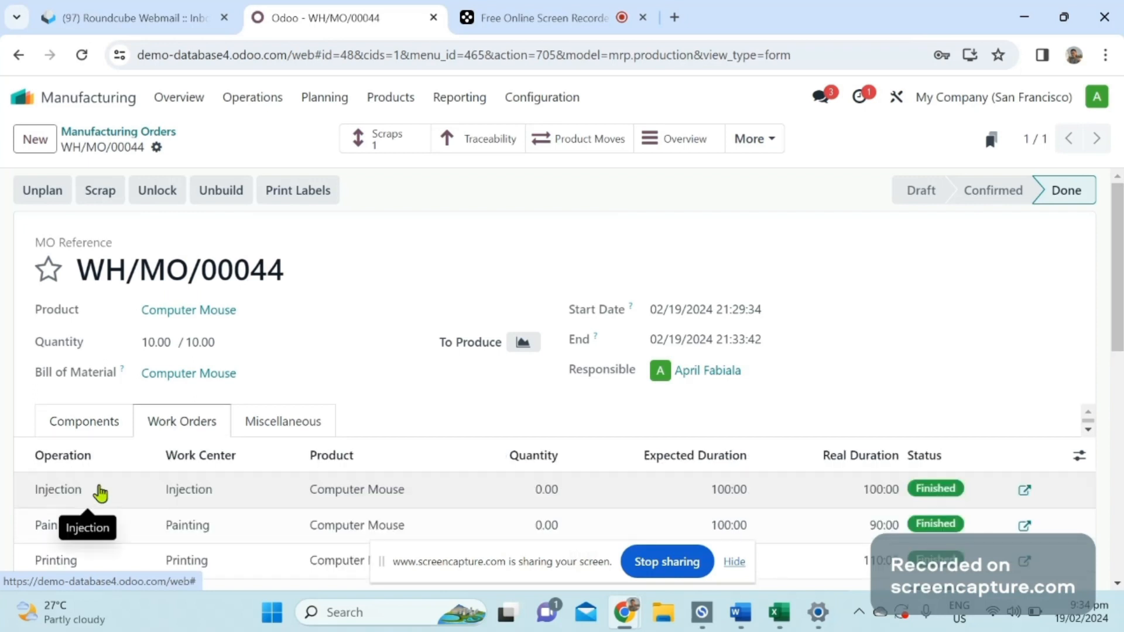
{"action": "left_click", "coordinate": [385, 151]}
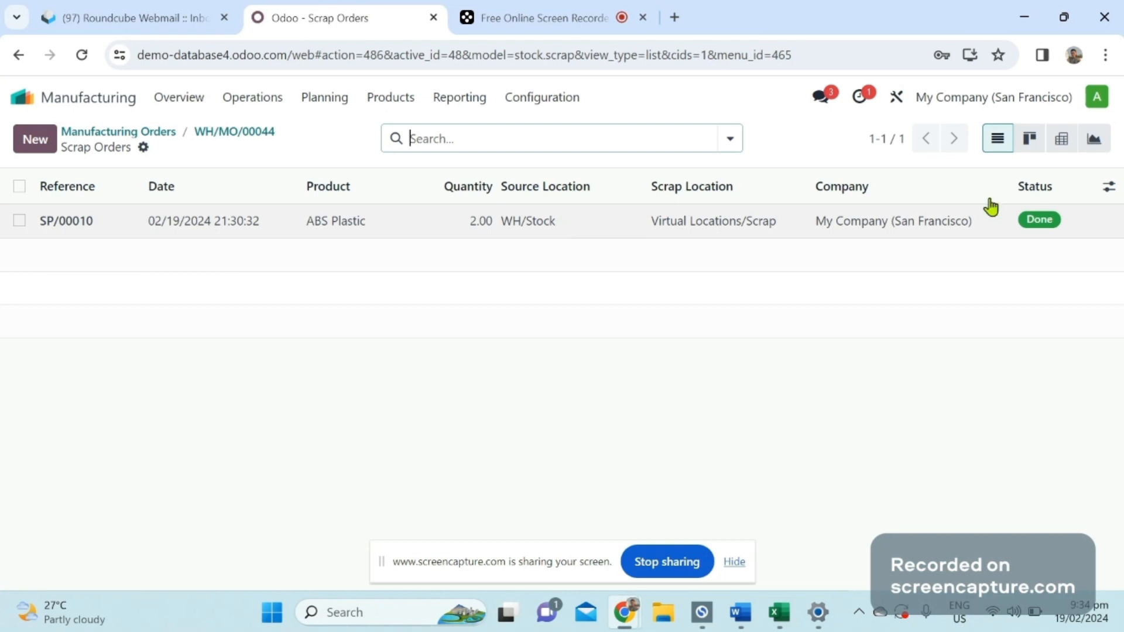
{"action": "left_click", "coordinate": [232, 132]}
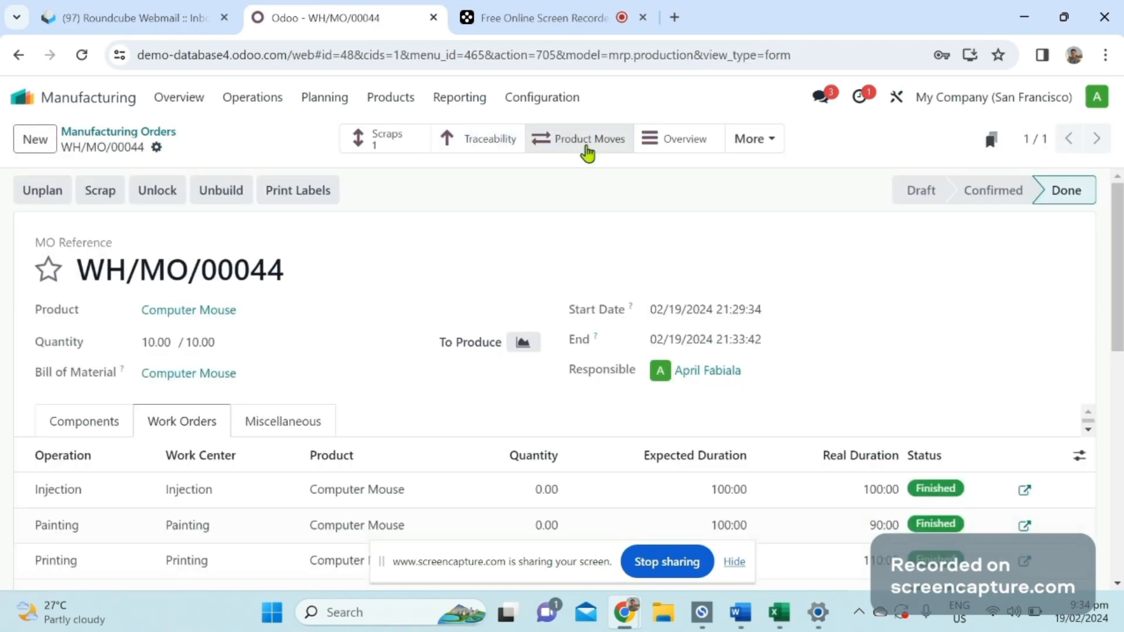
Inspect the order's product moves and its cost overview down to the cost of operations per unit, returning to the manufacturing order.
{"action": "left_click", "coordinate": [586, 148]}
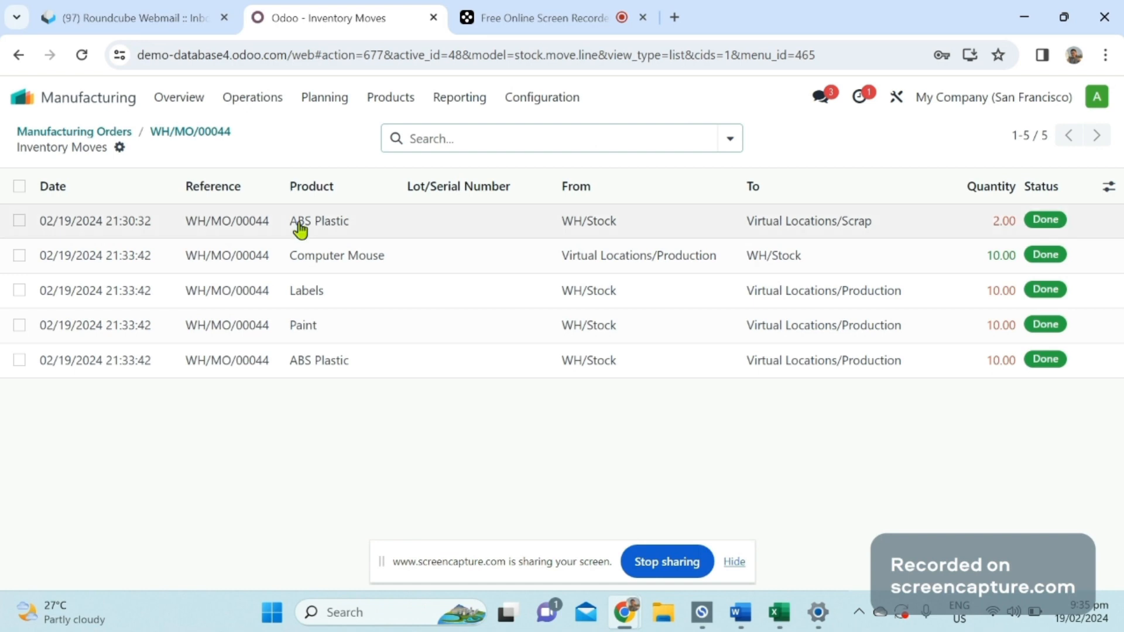
{"action": "left_click", "coordinate": [206, 135]}
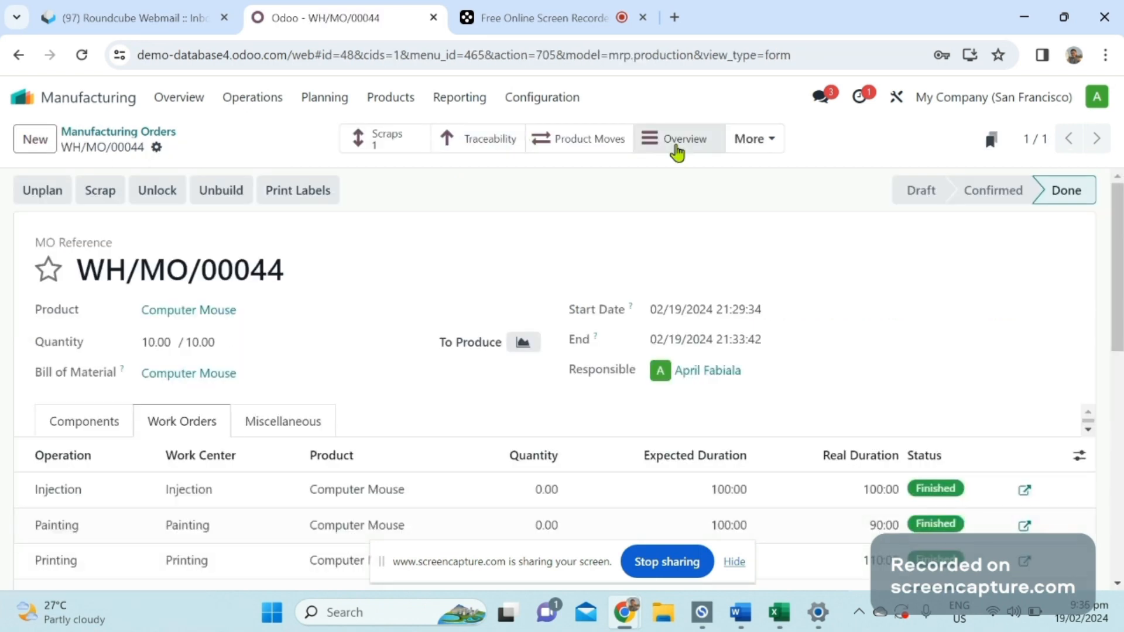
{"action": "left_click", "coordinate": [701, 149]}
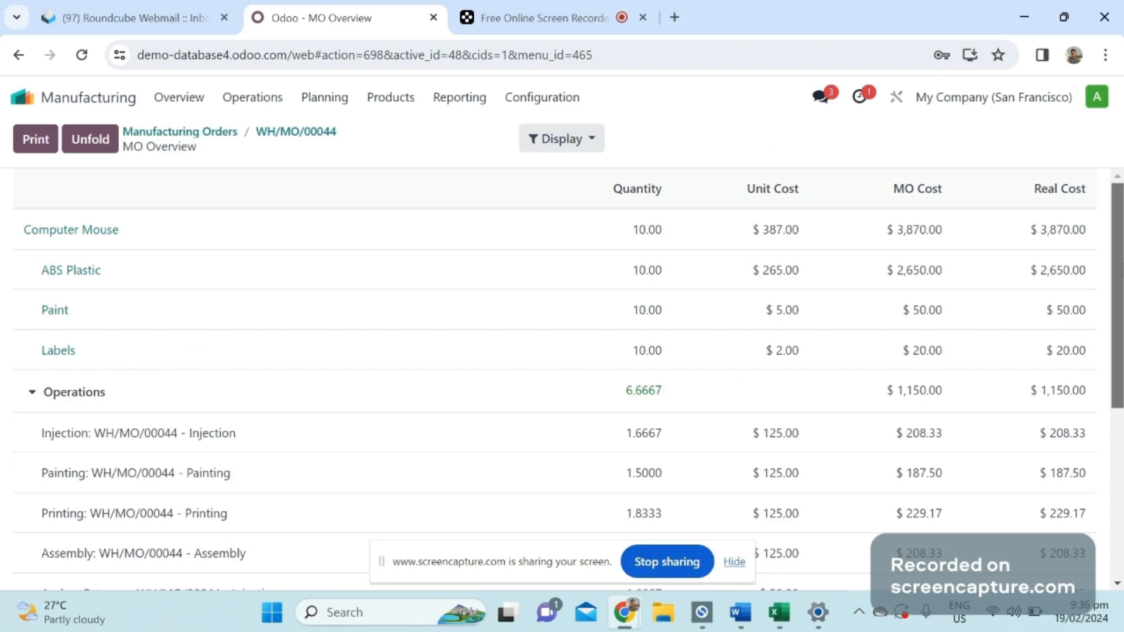
{"action": "scroll", "coordinate": [373, 263], "scroll_direction": "down", "scroll_amount": 3}
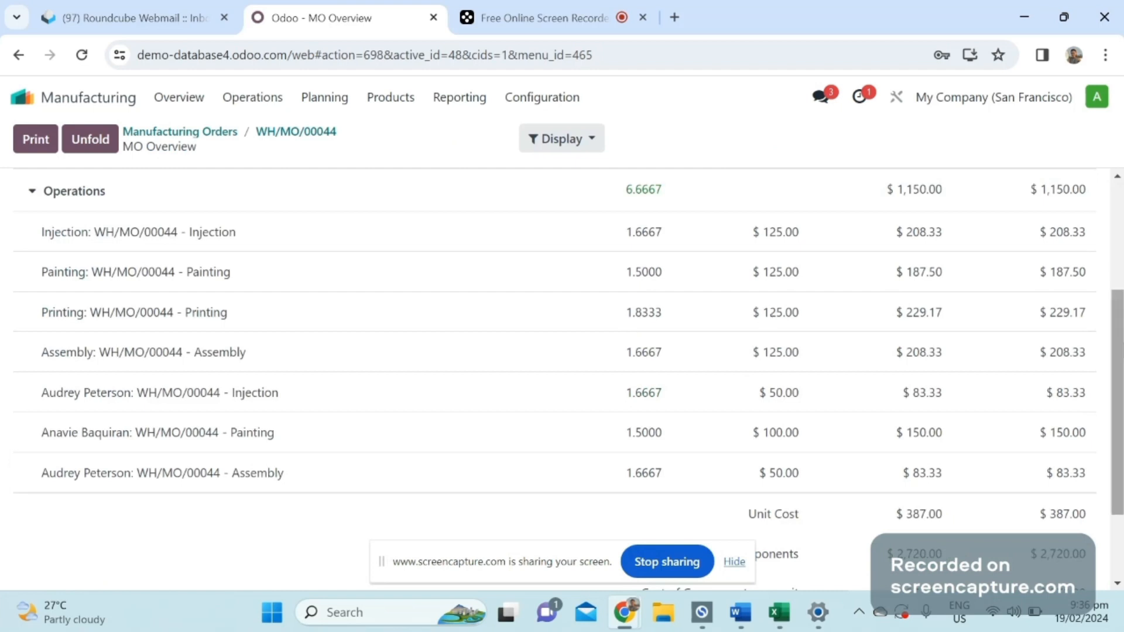
{"action": "scroll", "coordinate": [1117, 404], "scroll_direction": "down", "scroll_amount": 2}
{"action": "left_click_drag", "start_coordinate": [1117, 461], "coordinate": [1117, 464]}
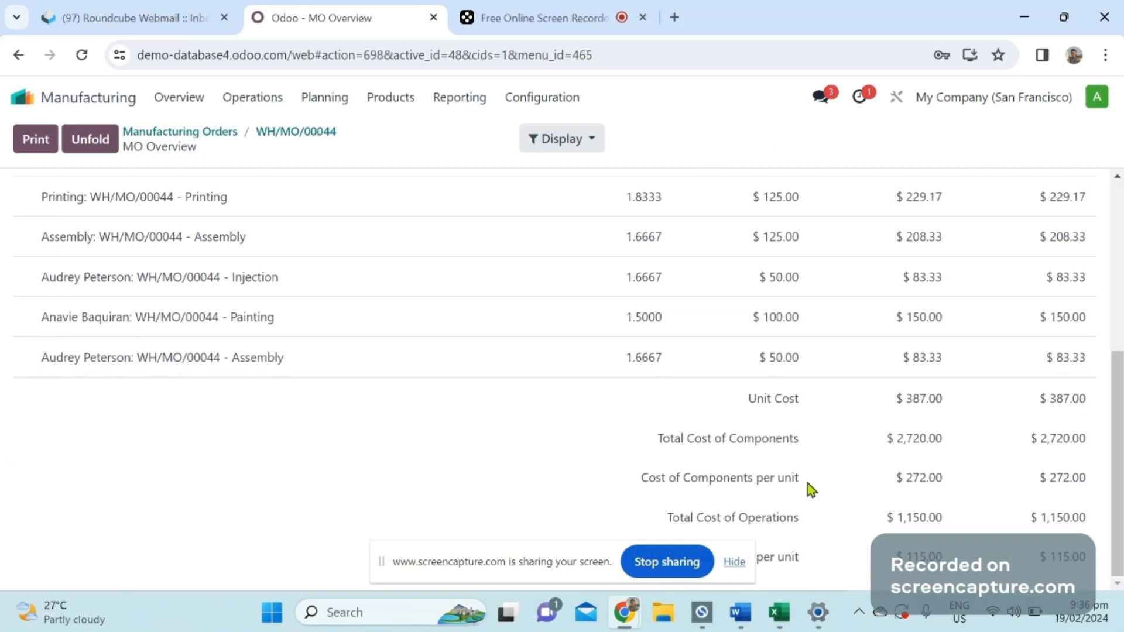
{"action": "left_click", "coordinate": [734, 561]}
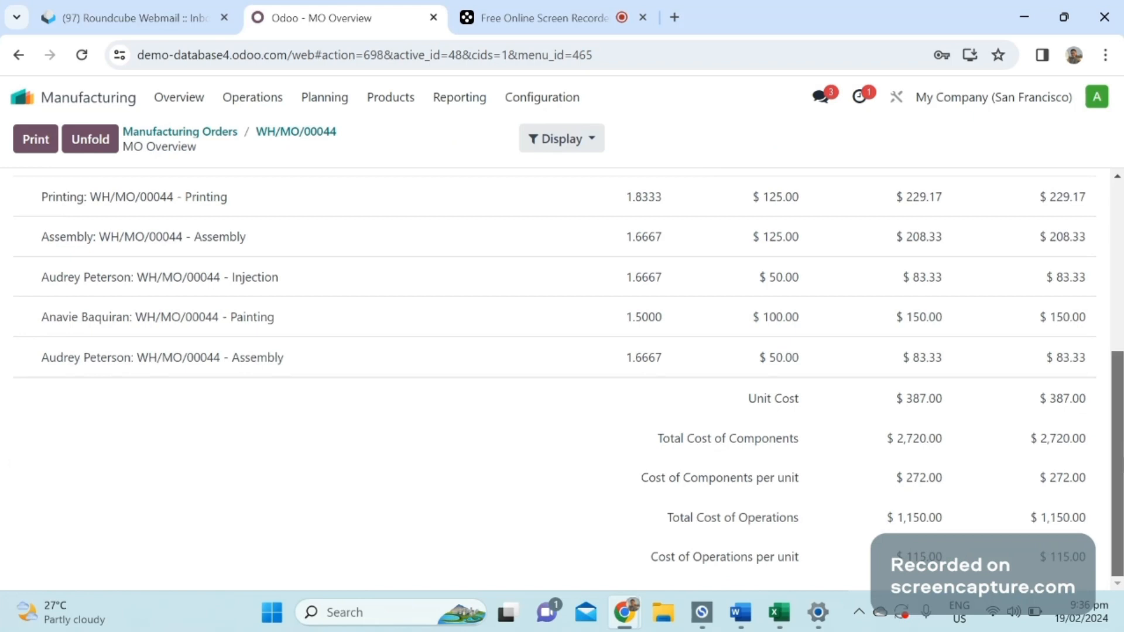
{"action": "scroll", "coordinate": [1116, 462], "scroll_direction": "up", "scroll_amount": 5}
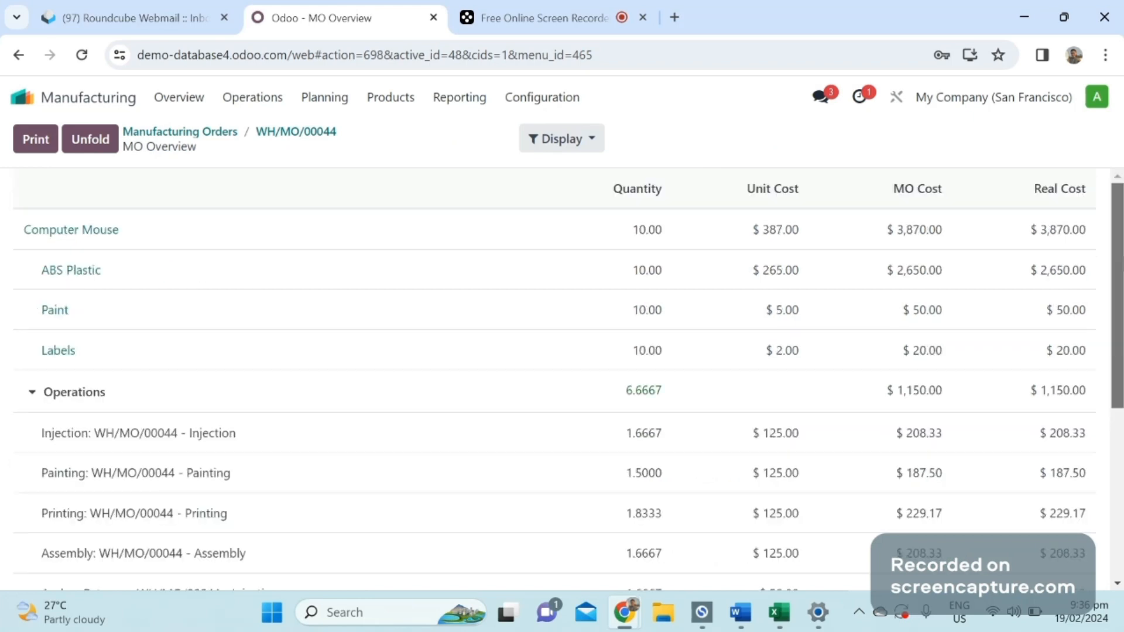
{"action": "left_click", "coordinate": [315, 133]}
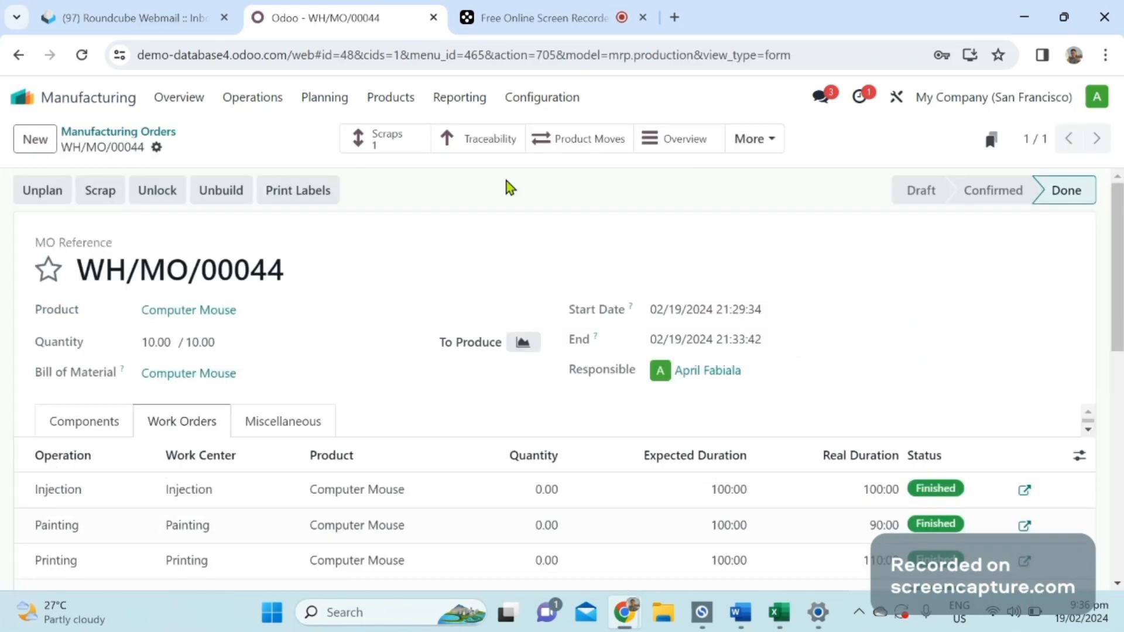
Inspect the stock valuation entries linked to the order and return to the manufacturing order.
{"action": "left_click", "coordinate": [748, 144]}
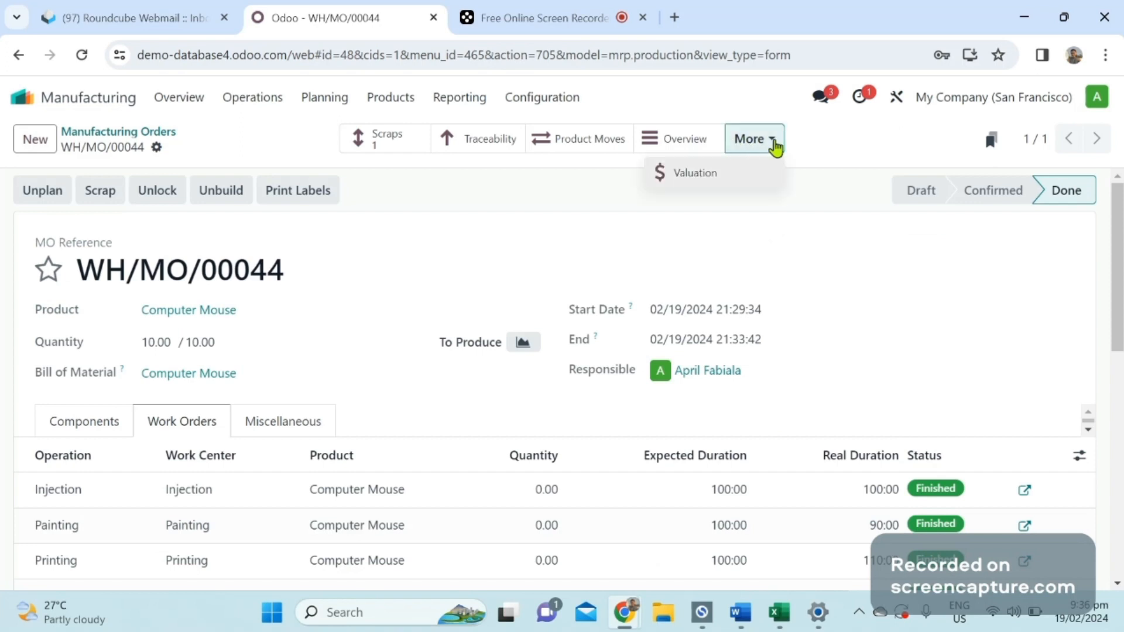
{"action": "left_click", "coordinate": [702, 184]}
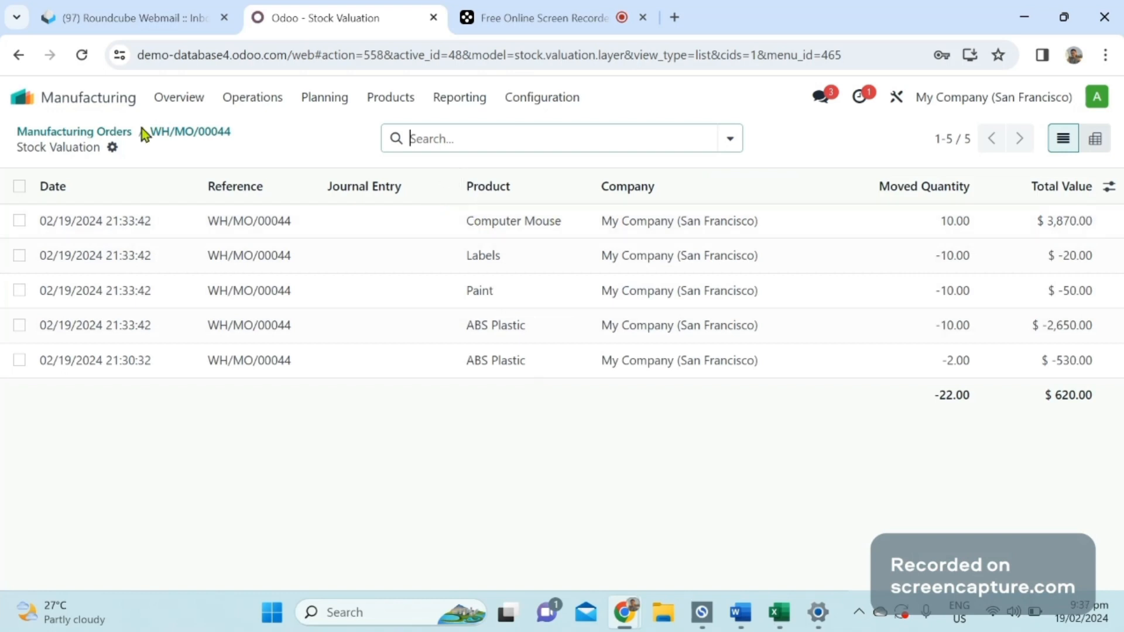
{"action": "left_click", "coordinate": [178, 139]}
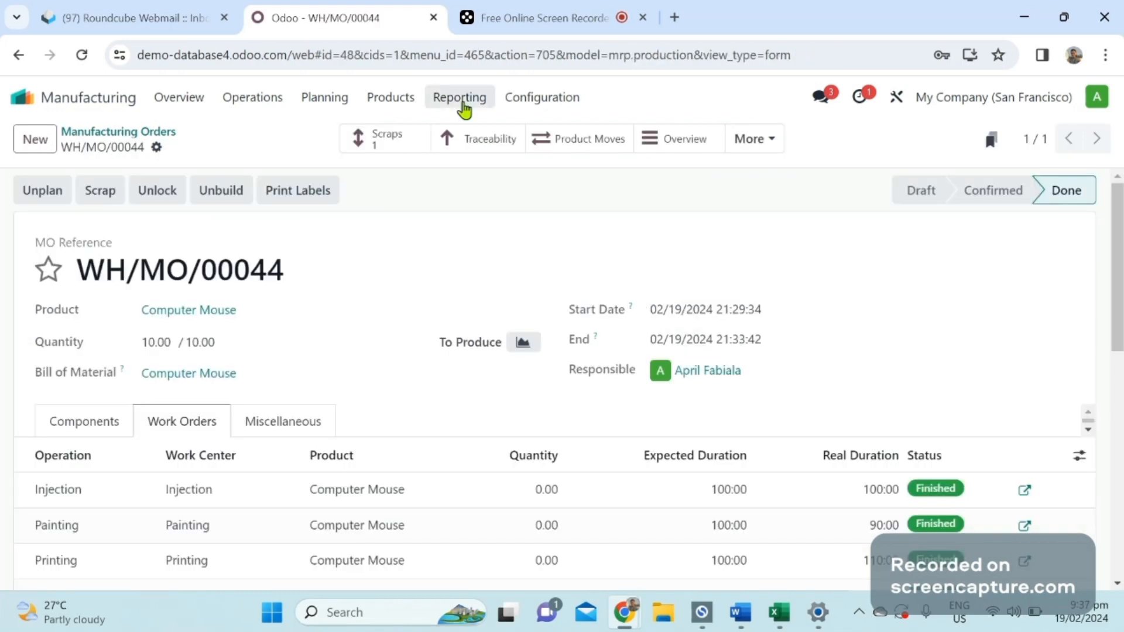
Open the Production Analysis report and look through the measures available for its graph.
{"action": "left_click", "coordinate": [465, 108]}
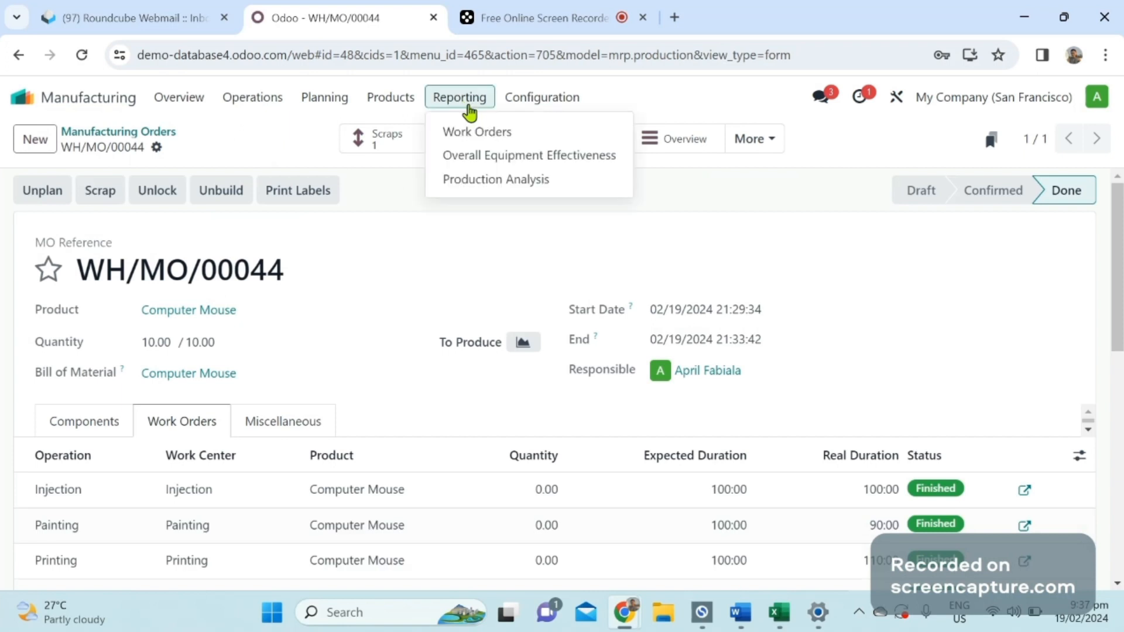
{"action": "left_click", "coordinate": [482, 181]}
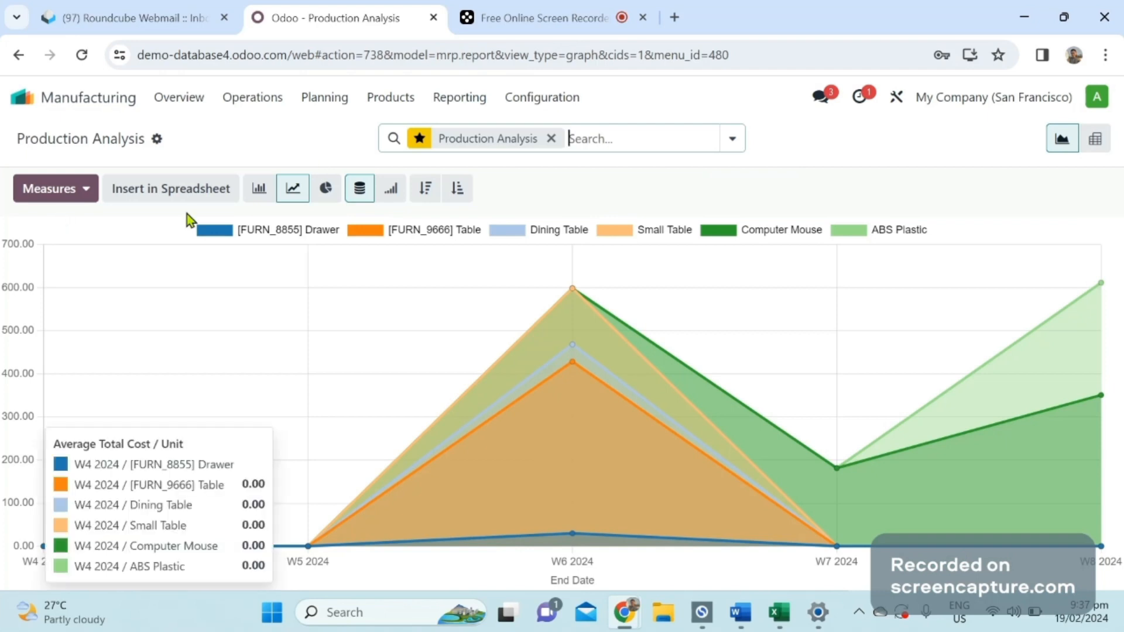
{"action": "left_click", "coordinate": [88, 193]}
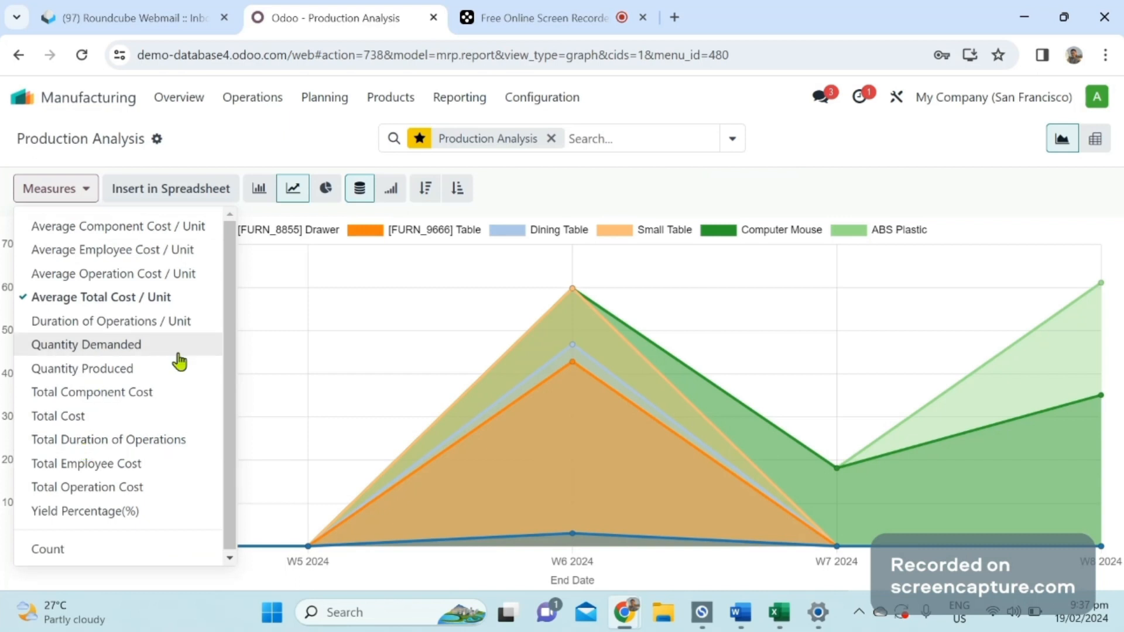
{"action": "left_click", "coordinate": [276, 138]}
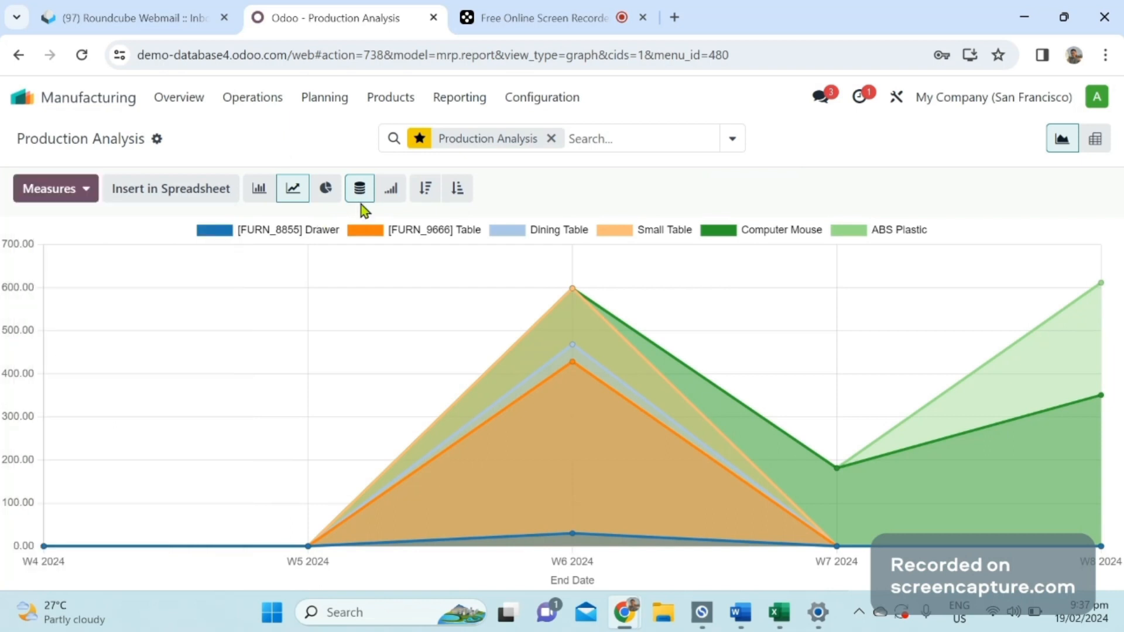
Show the report as a pivot table and collapse every product group except Computer Mouse to review its manufacturing orders.
{"action": "left_click", "coordinate": [1096, 144]}
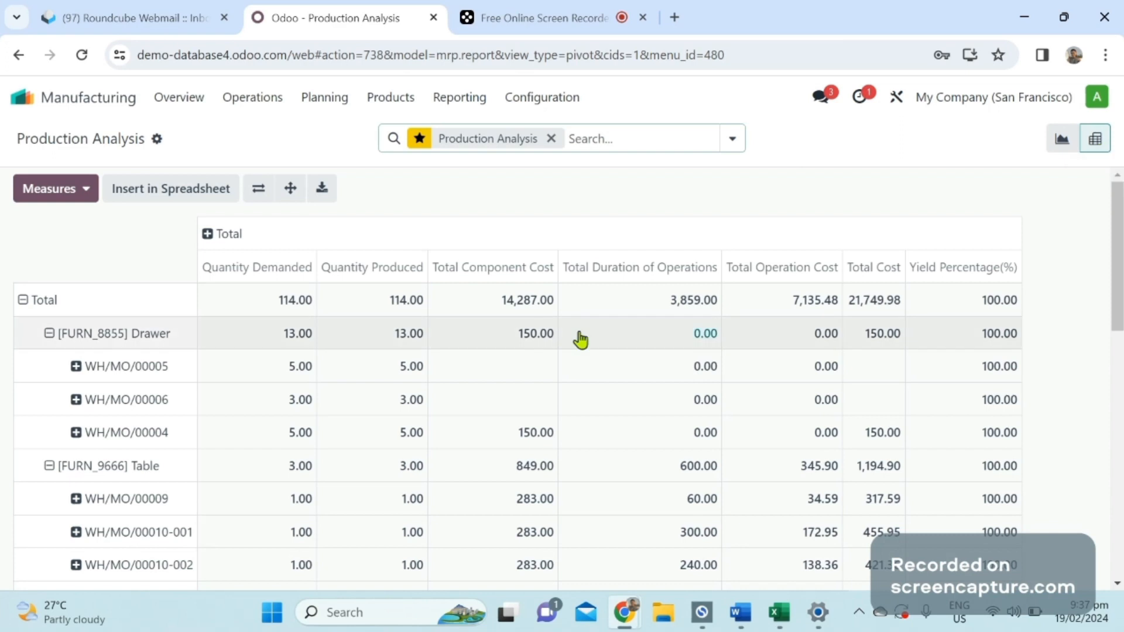
{"action": "left_click_drag", "start_coordinate": [1114, 272], "coordinate": [1121, 271]}
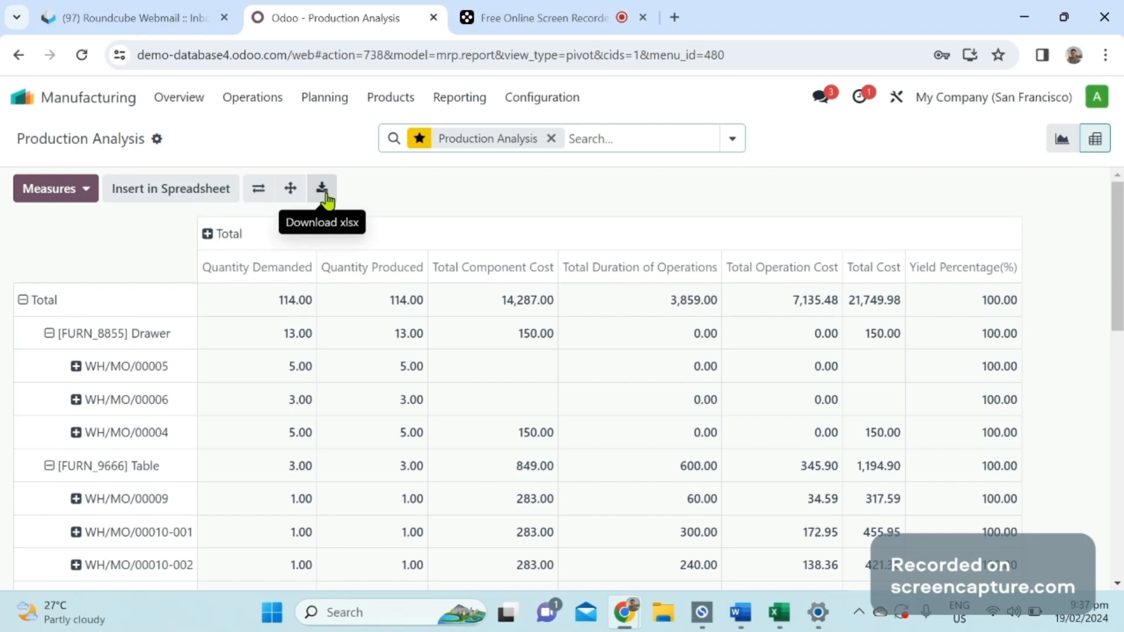
{"action": "left_click", "coordinate": [50, 333]}
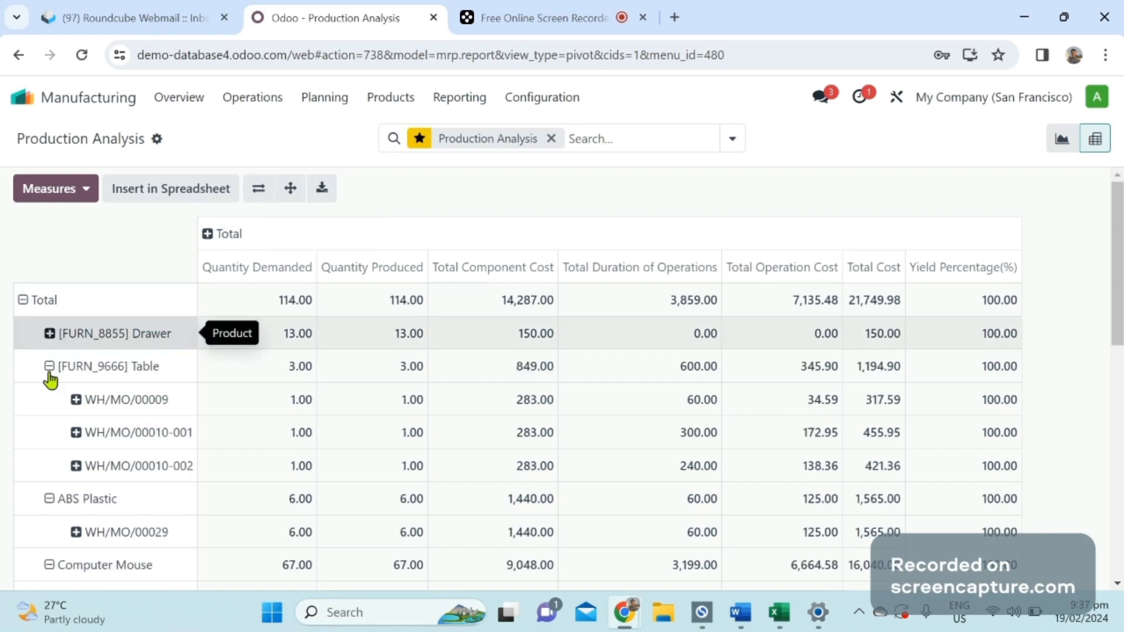
{"action": "left_click", "coordinate": [49, 367]}
{"action": "scroll", "coordinate": [53, 377], "scroll_direction": "down", "scroll_amount": 1}
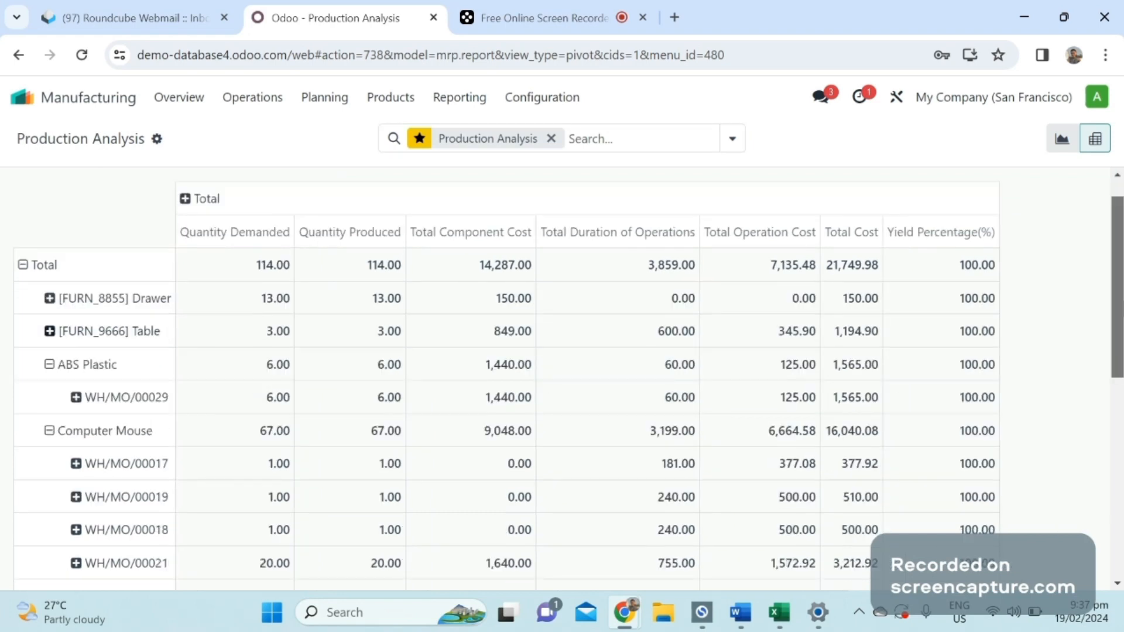
{"action": "scroll", "coordinate": [89, 388], "scroll_direction": "down", "scroll_amount": 2}
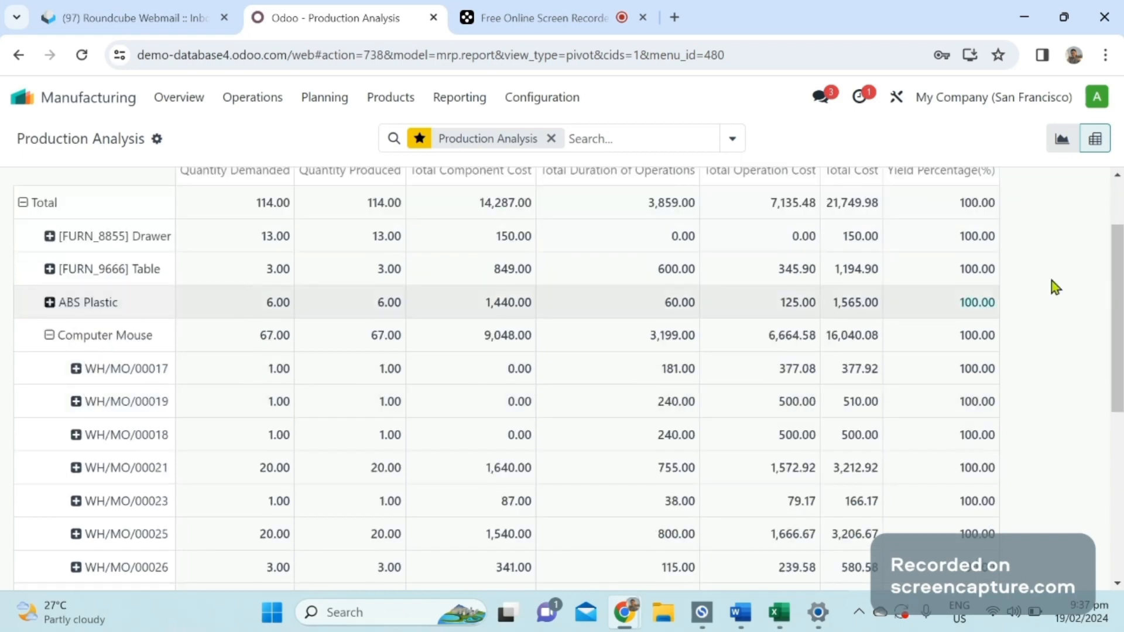
{"action": "left_click_drag", "start_coordinate": [1116, 280], "coordinate": [1106, 401]}
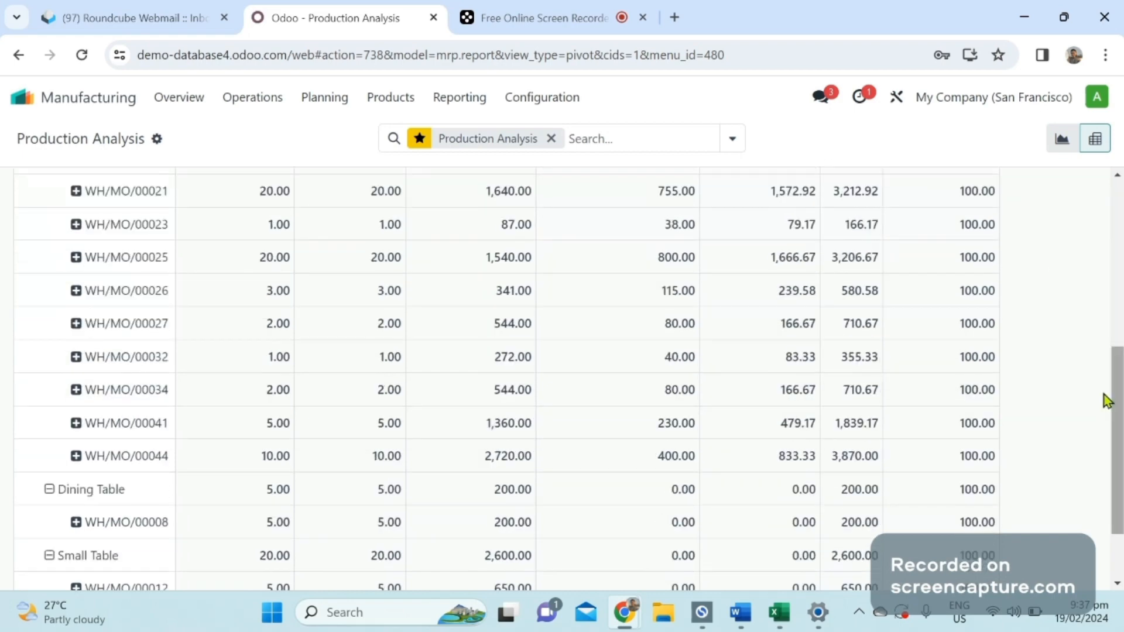
{"action": "left_click", "coordinate": [51, 492]}
{"action": "left_click", "coordinate": [51, 524]}
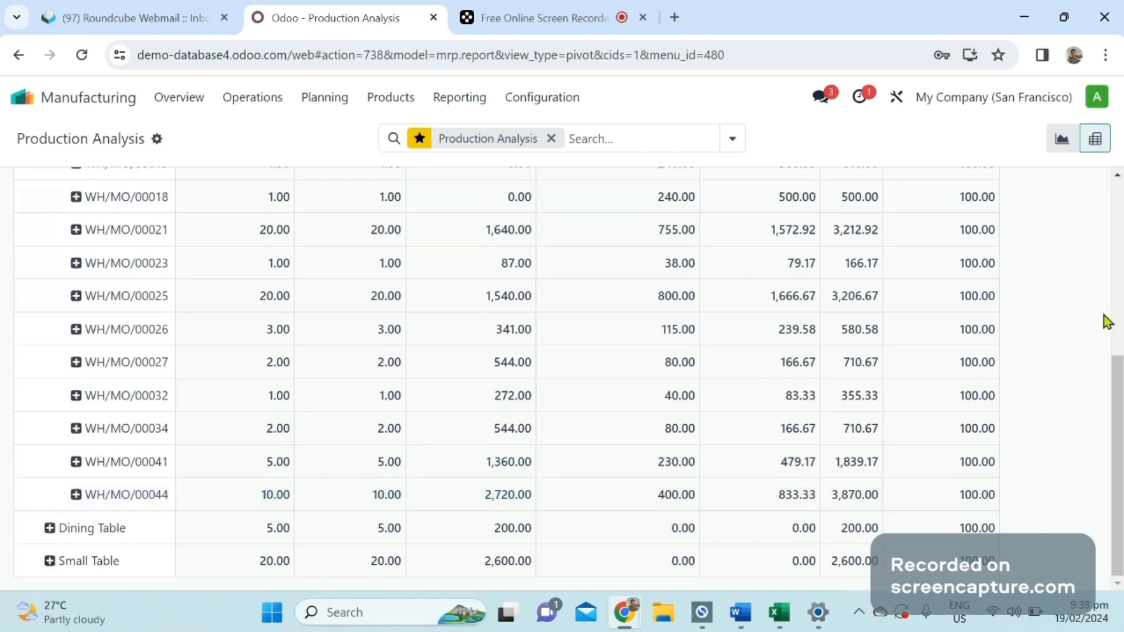
{"action": "scroll", "coordinate": [1120, 264], "scroll_direction": "up", "scroll_amount": 4}
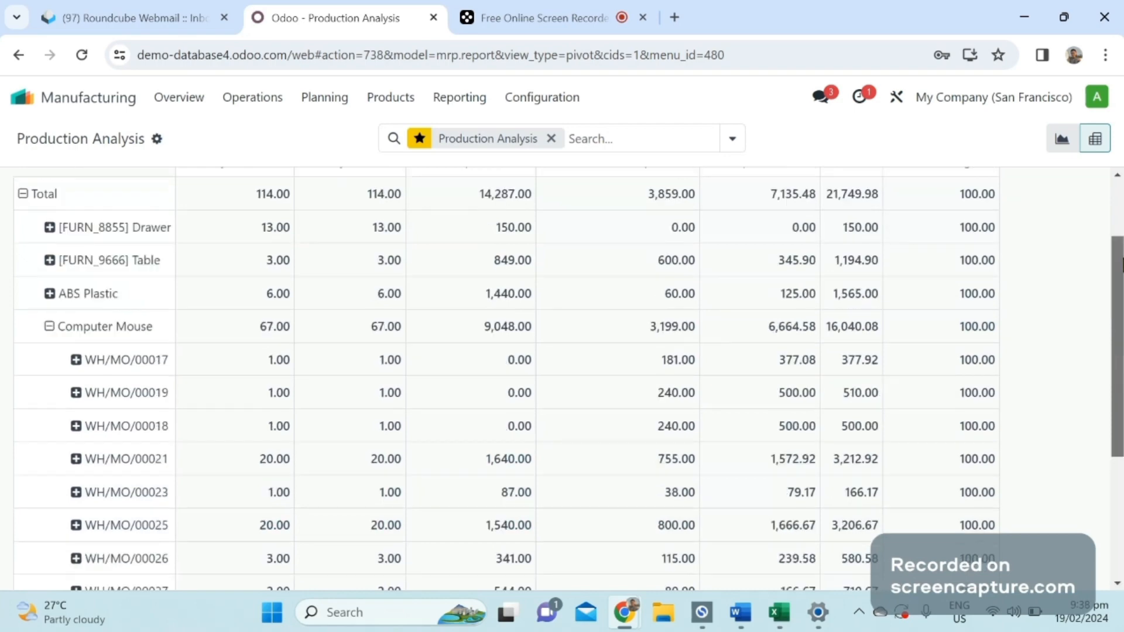
{"action": "scroll", "coordinate": [642, 193], "scroll_direction": "up", "scroll_amount": 1}
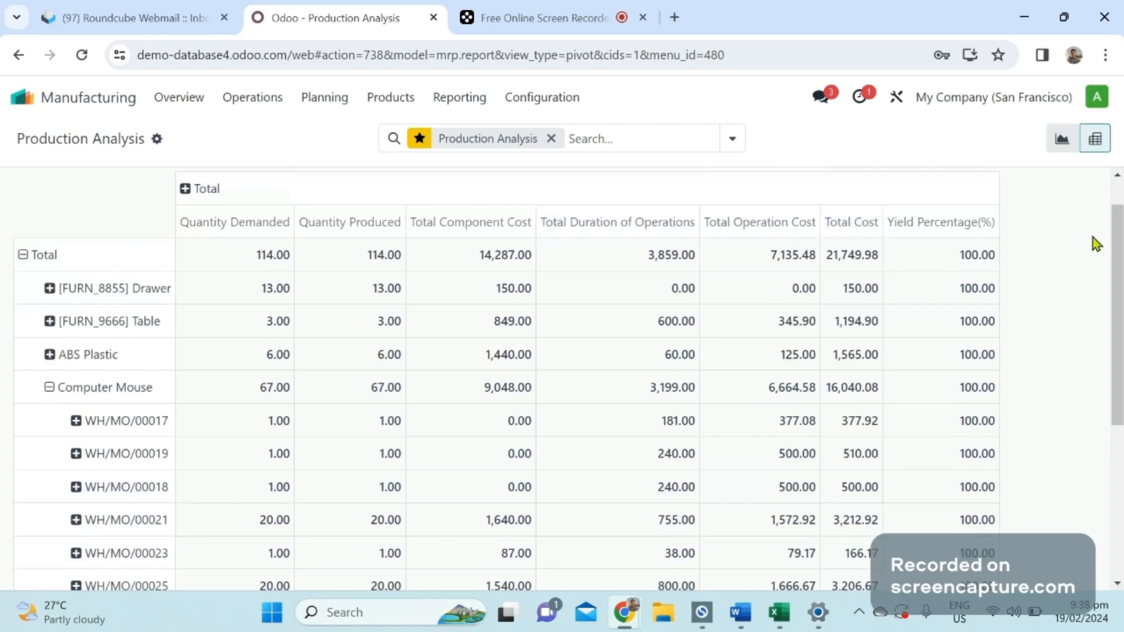
{"action": "left_click_drag", "start_coordinate": [1118, 269], "coordinate": [1118, 183]}
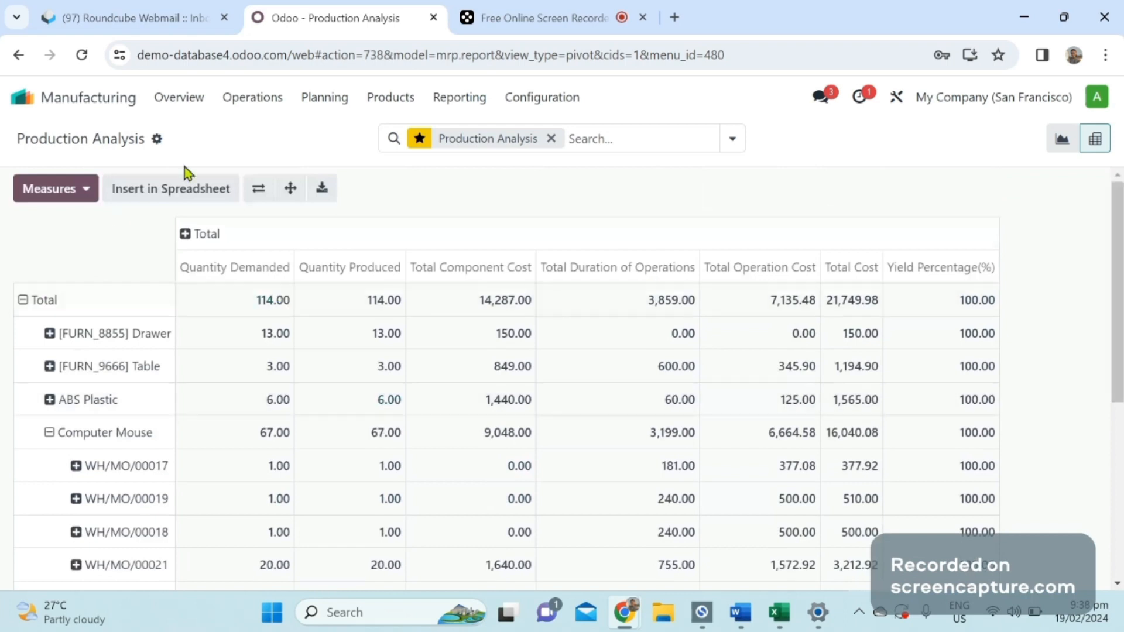
Add the Average Component Cost / Unit measure to the pivot table and remove it again.
{"action": "left_click", "coordinate": [86, 192]}
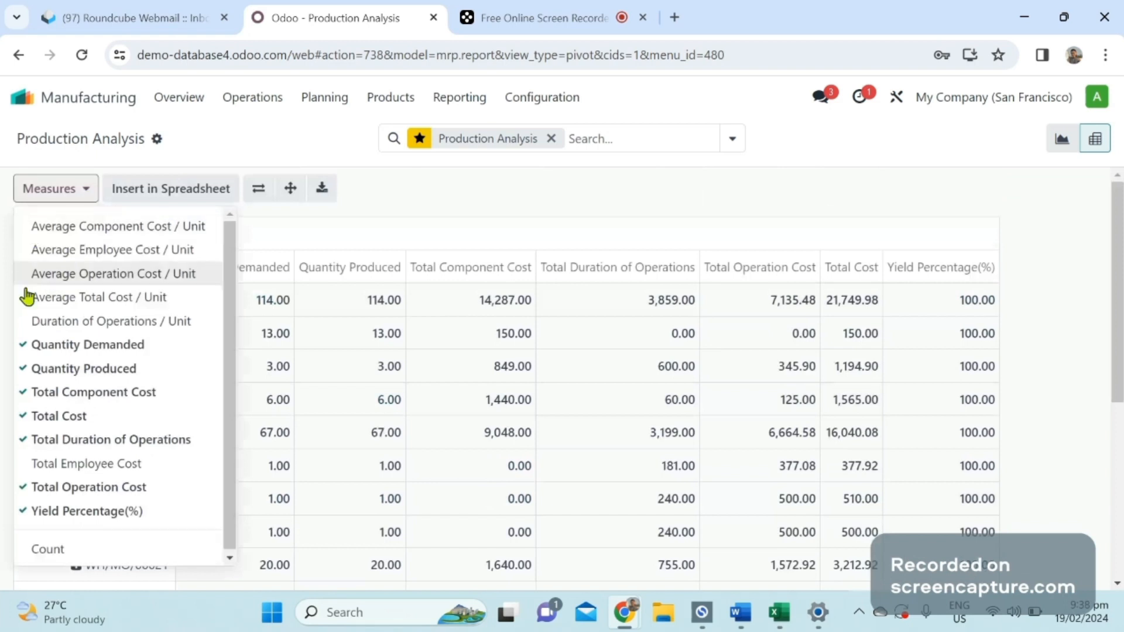
{"action": "left_click", "coordinate": [30, 234]}
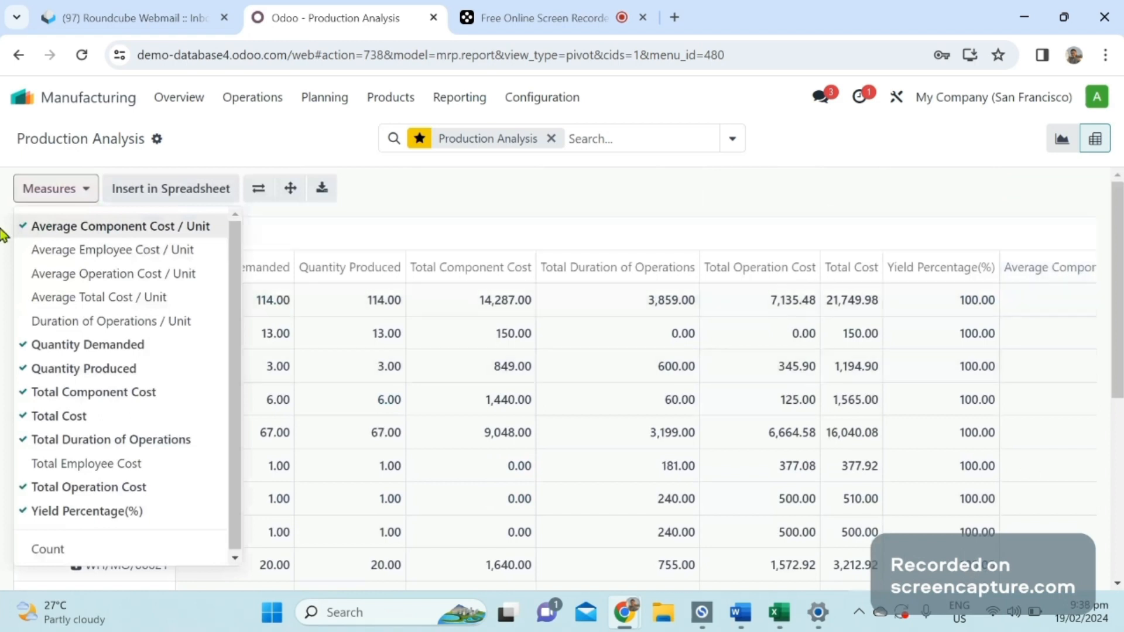
{"action": "left_click", "coordinate": [29, 233]}
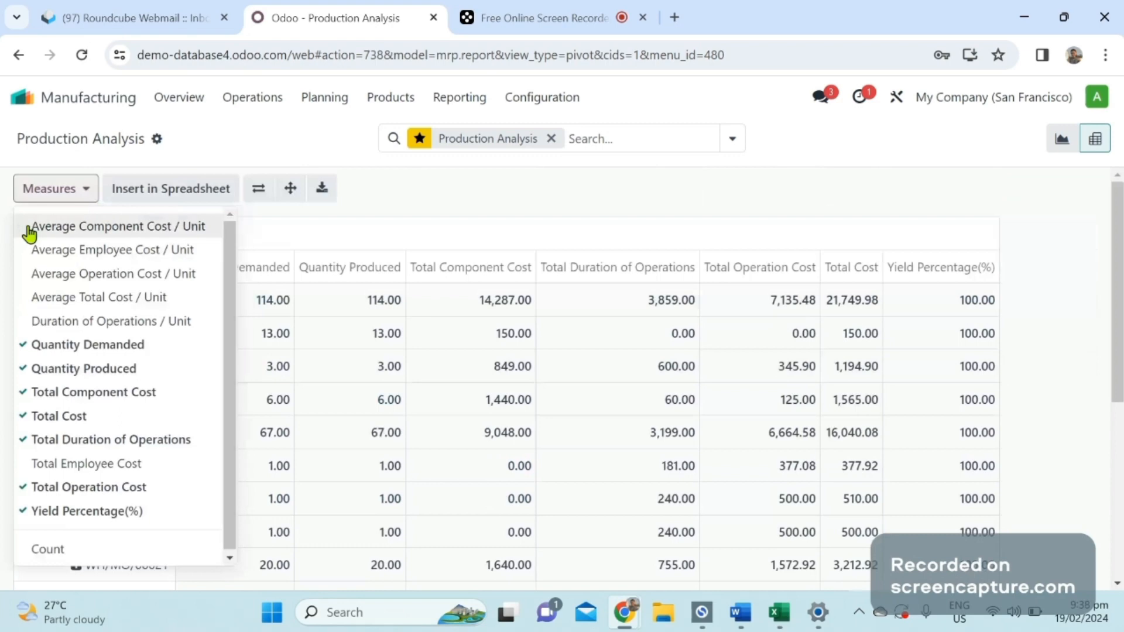
{"action": "left_click", "coordinate": [246, 301]}
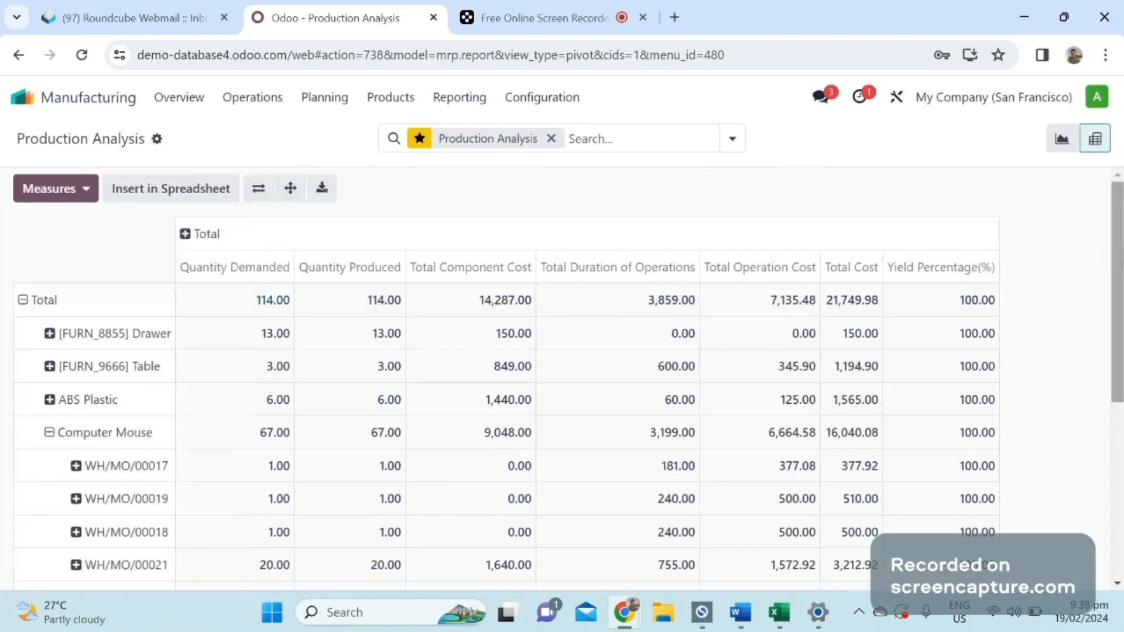
{"action": "scroll", "coordinate": [503, 377], "scroll_direction": "down", "scroll_amount": 5}
{"action": "scroll", "coordinate": [444, 208], "scroll_direction": "up", "scroll_amount": 5}
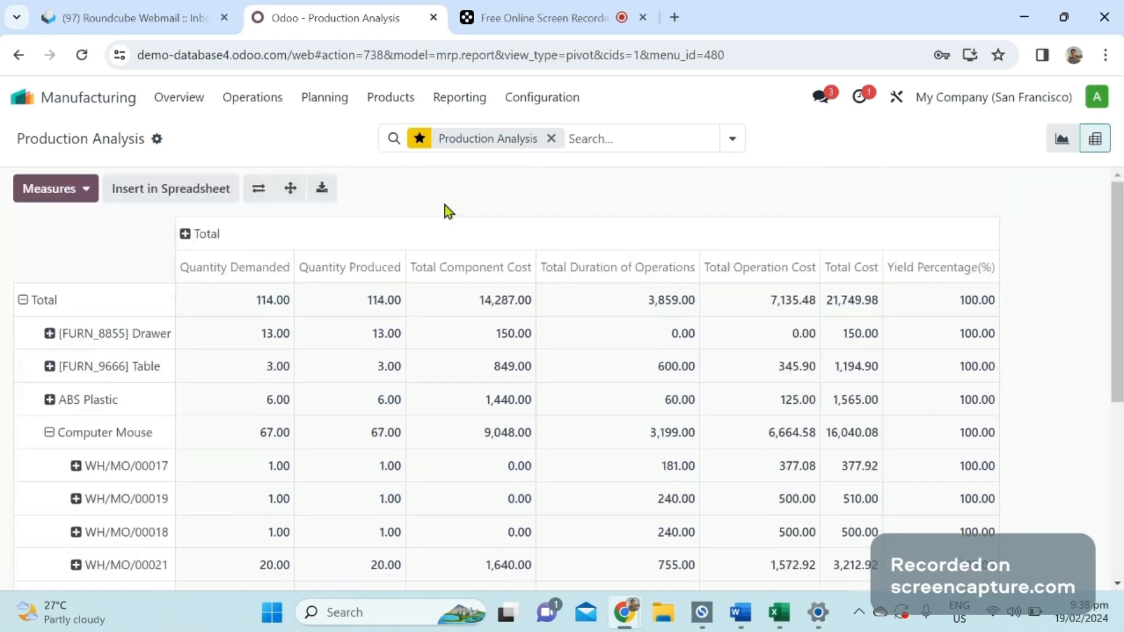